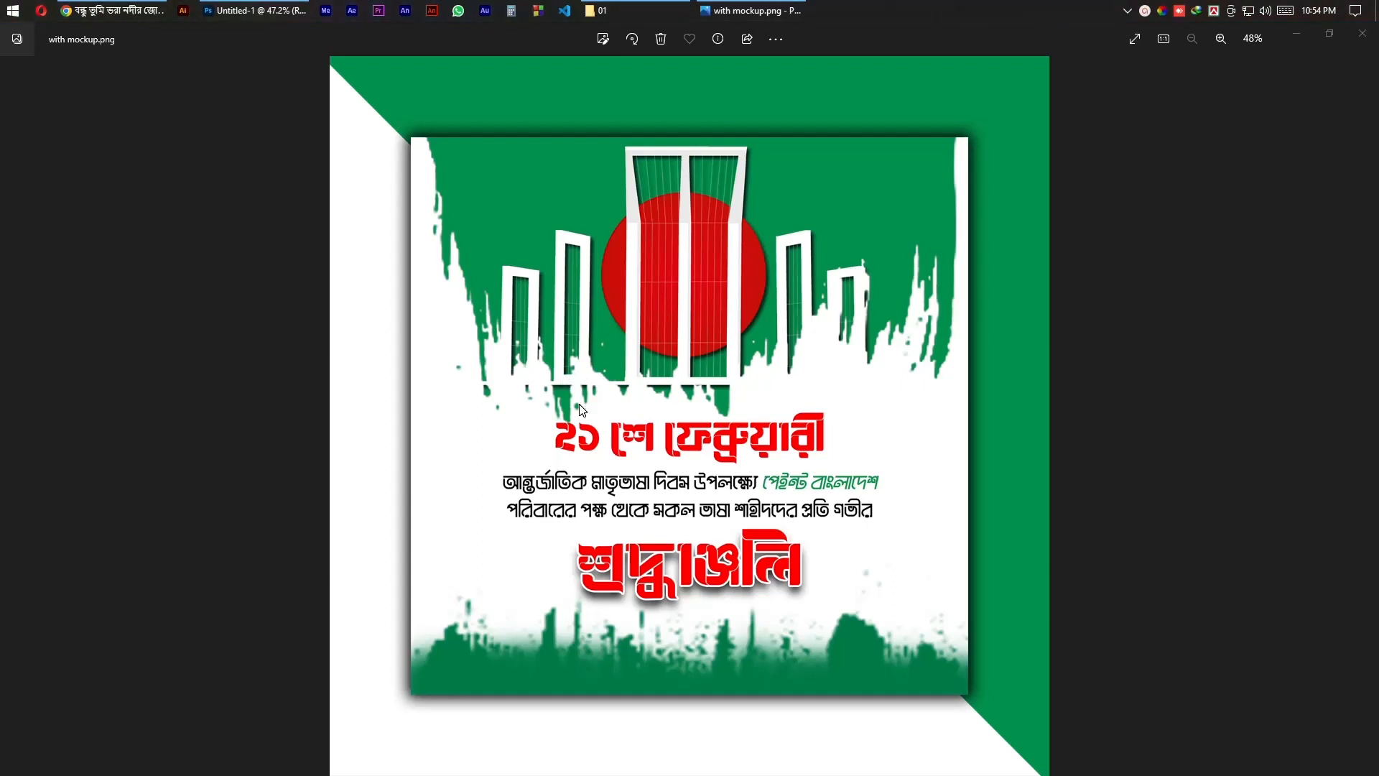
Step: Switch to Photoshop and create a new 2048 × 2048 px RGB document at 300 pixels/inch
left_click(258, 11)
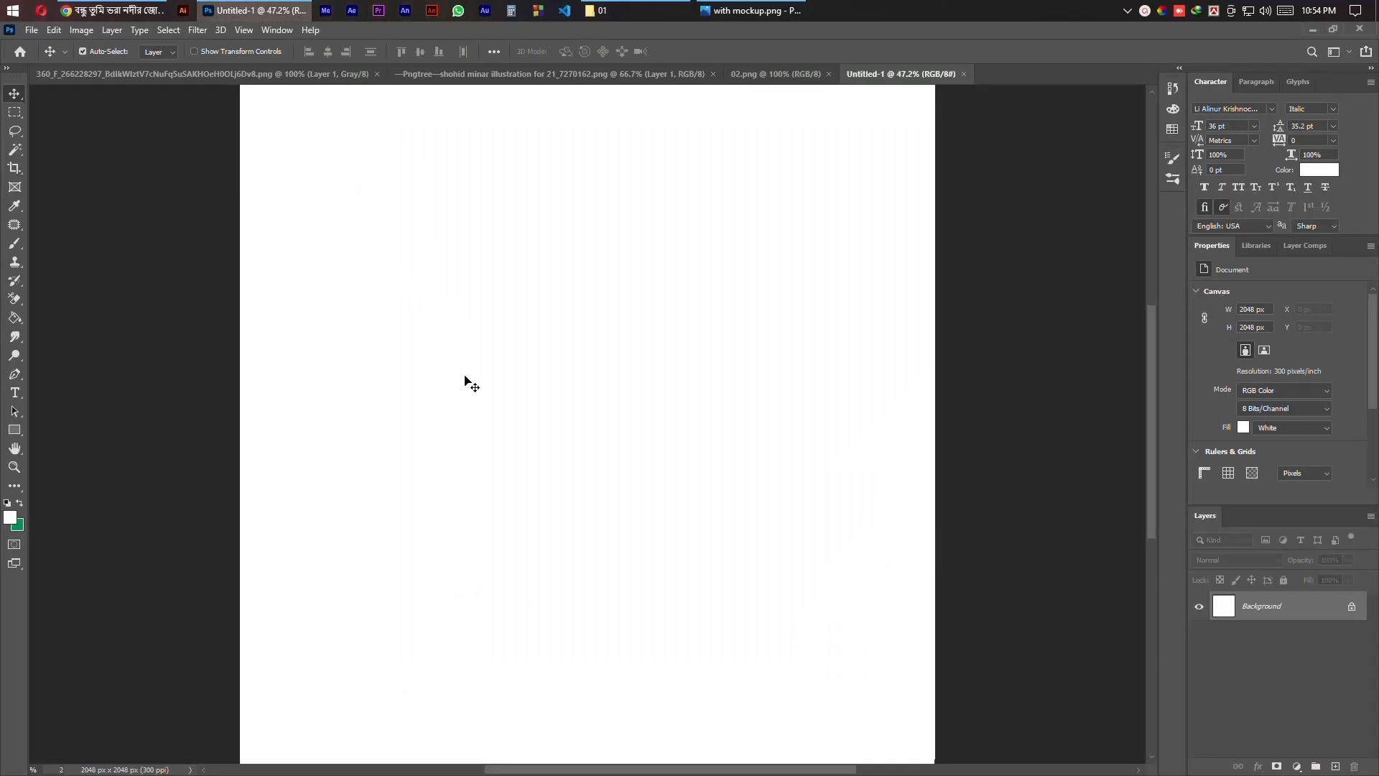
key("ctrl+n")
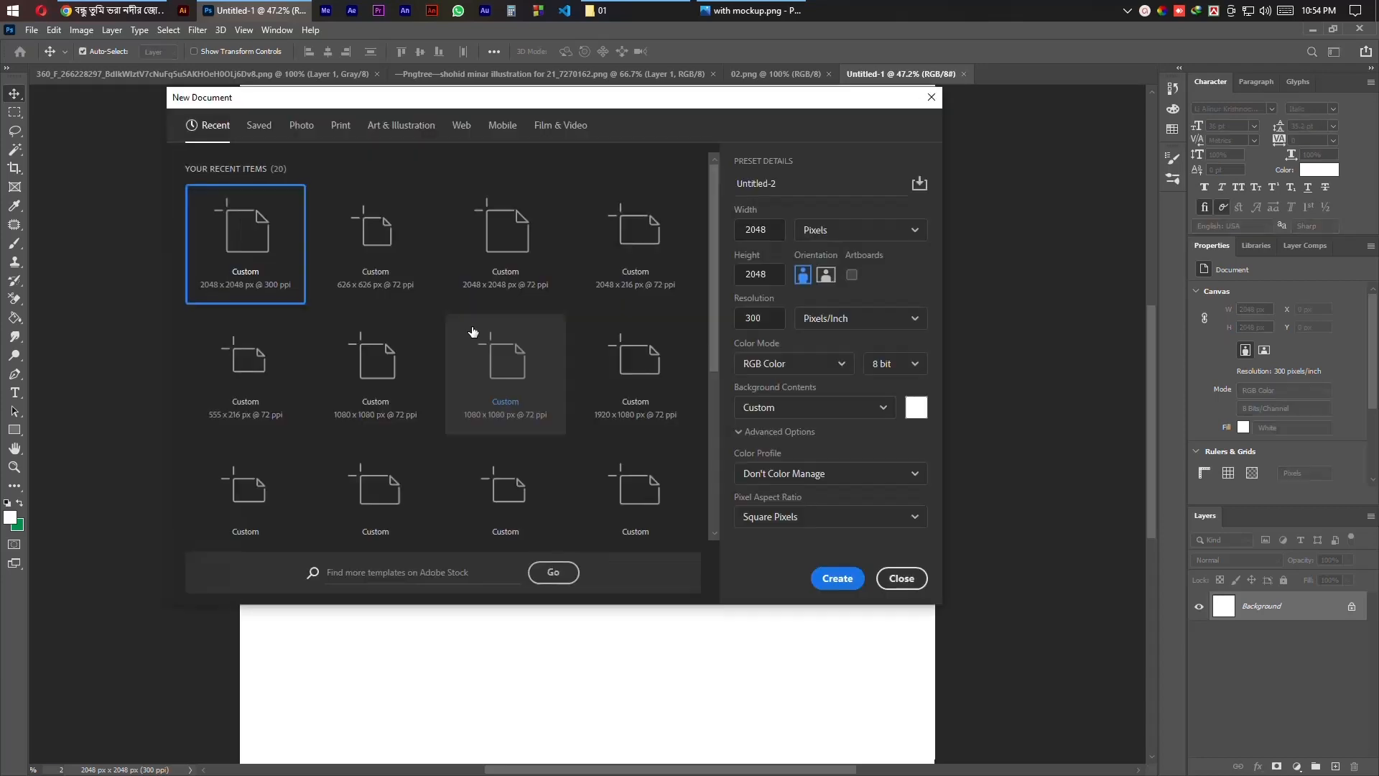
left_click_drag(769, 232, 744, 230)
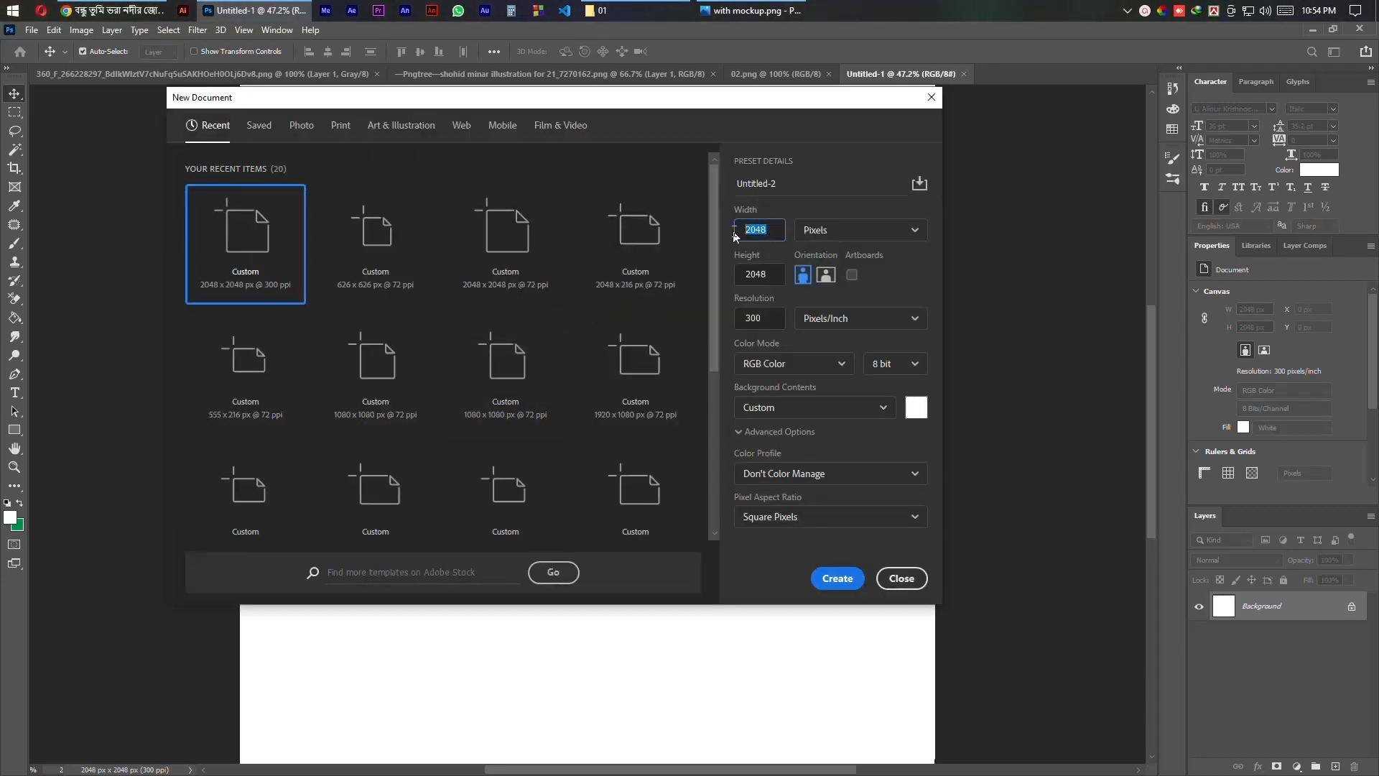
left_click_drag(775, 273, 744, 273)
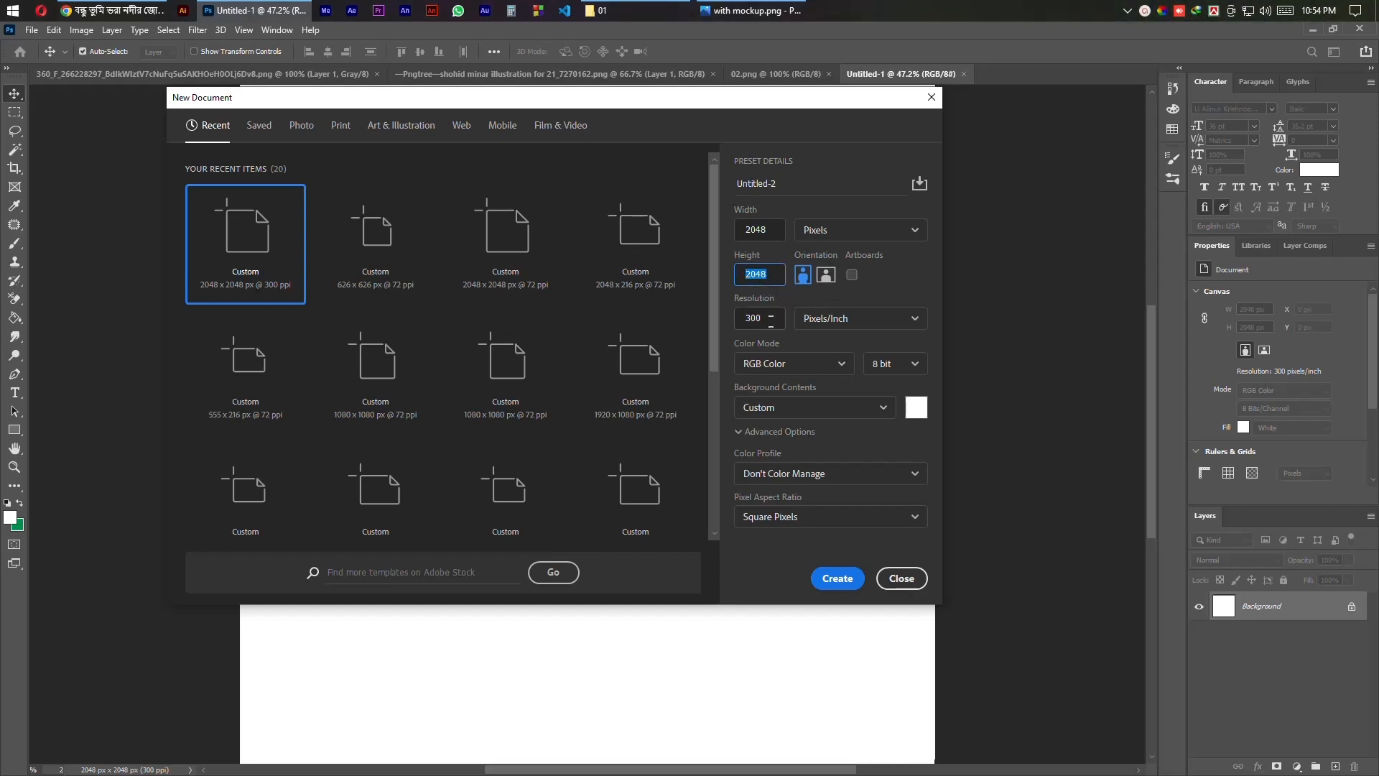
left_click(727, 339)
left_click(837, 579)
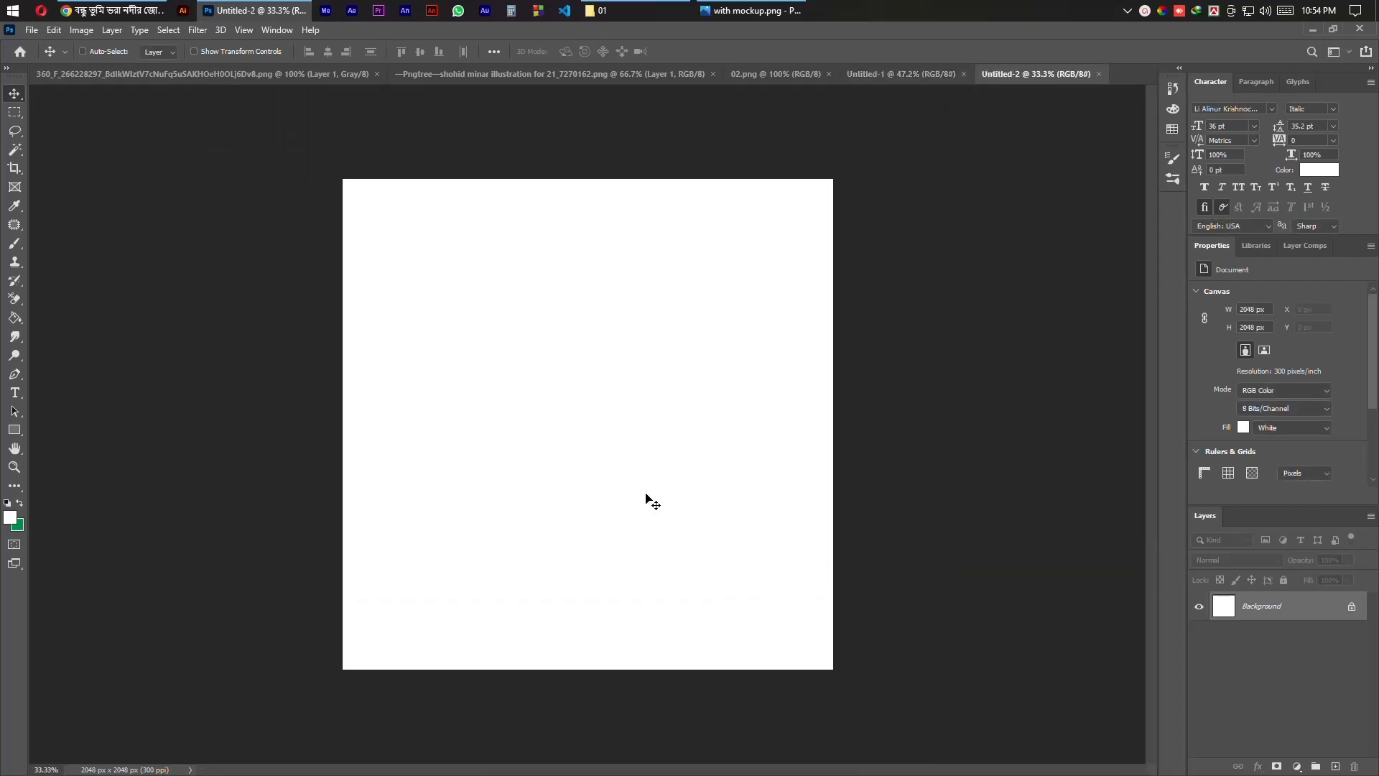
key("ctrl+0")
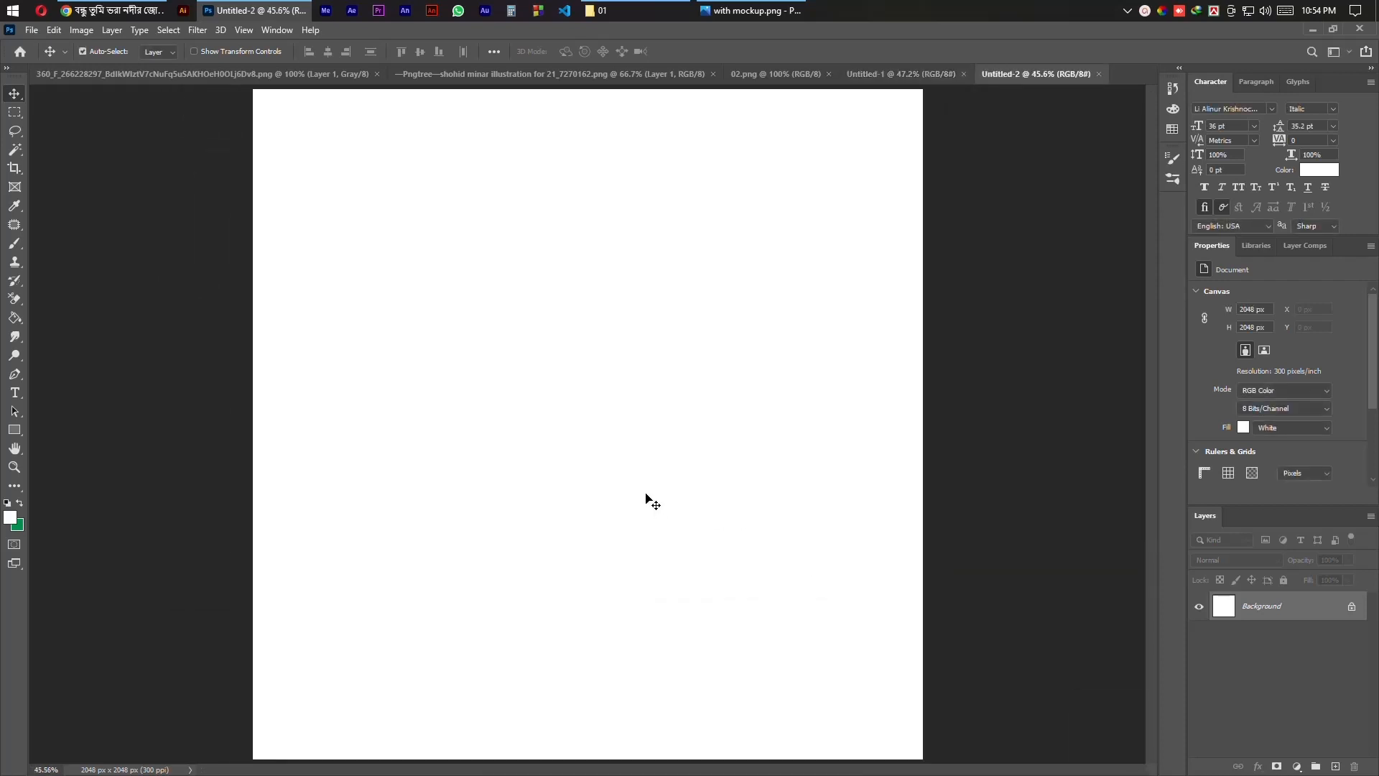
Step: Check the reference poster, then copy the black brush stroke from the 360_F image into the Untitled-1 document
left_click(740, 12)
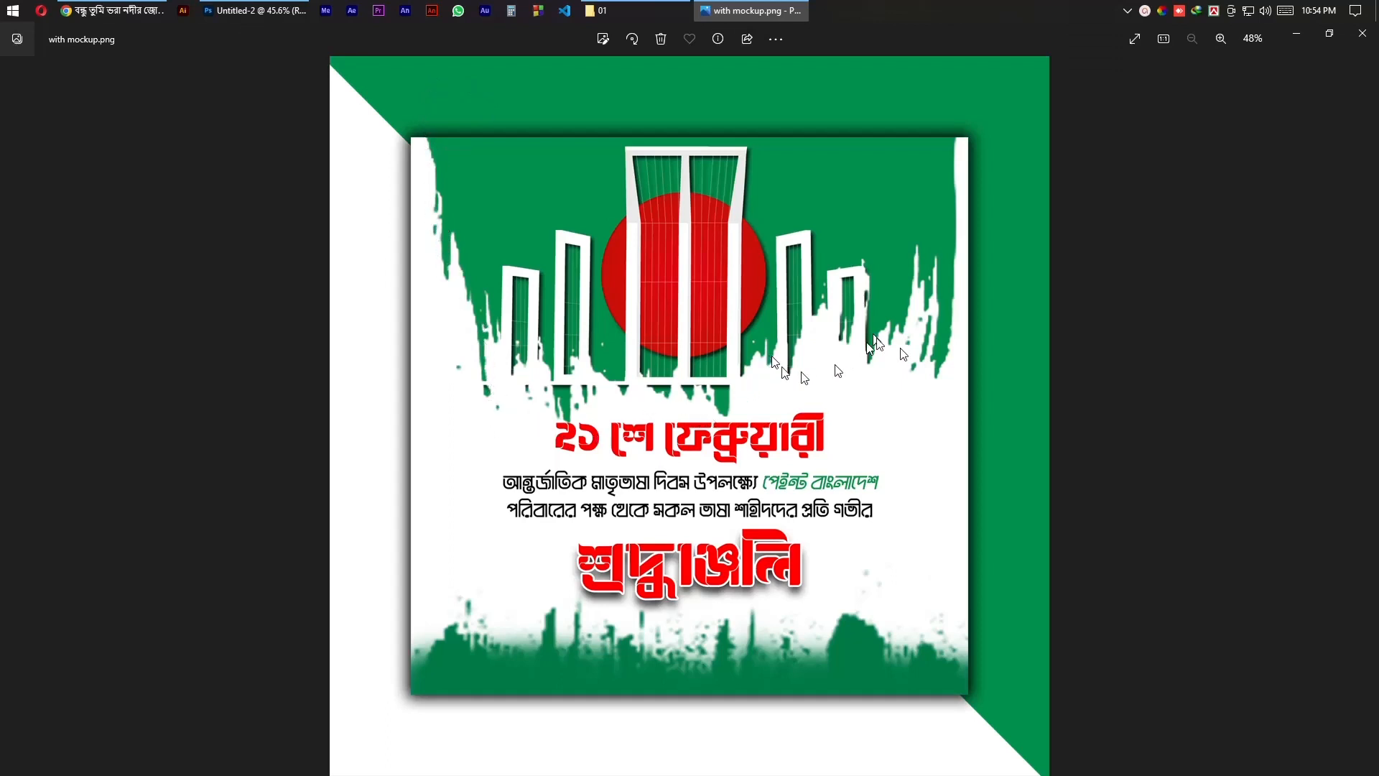
left_click(244, 11)
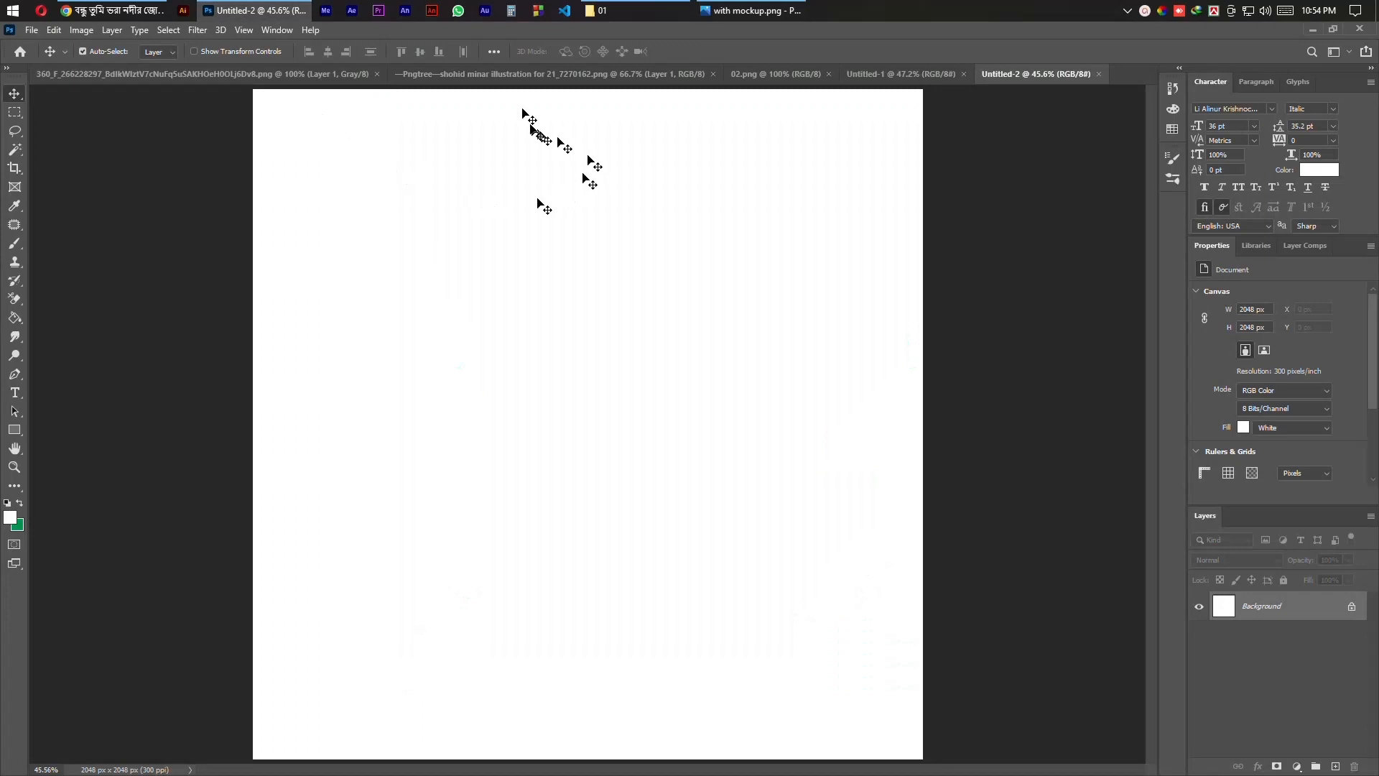
left_click(244, 75)
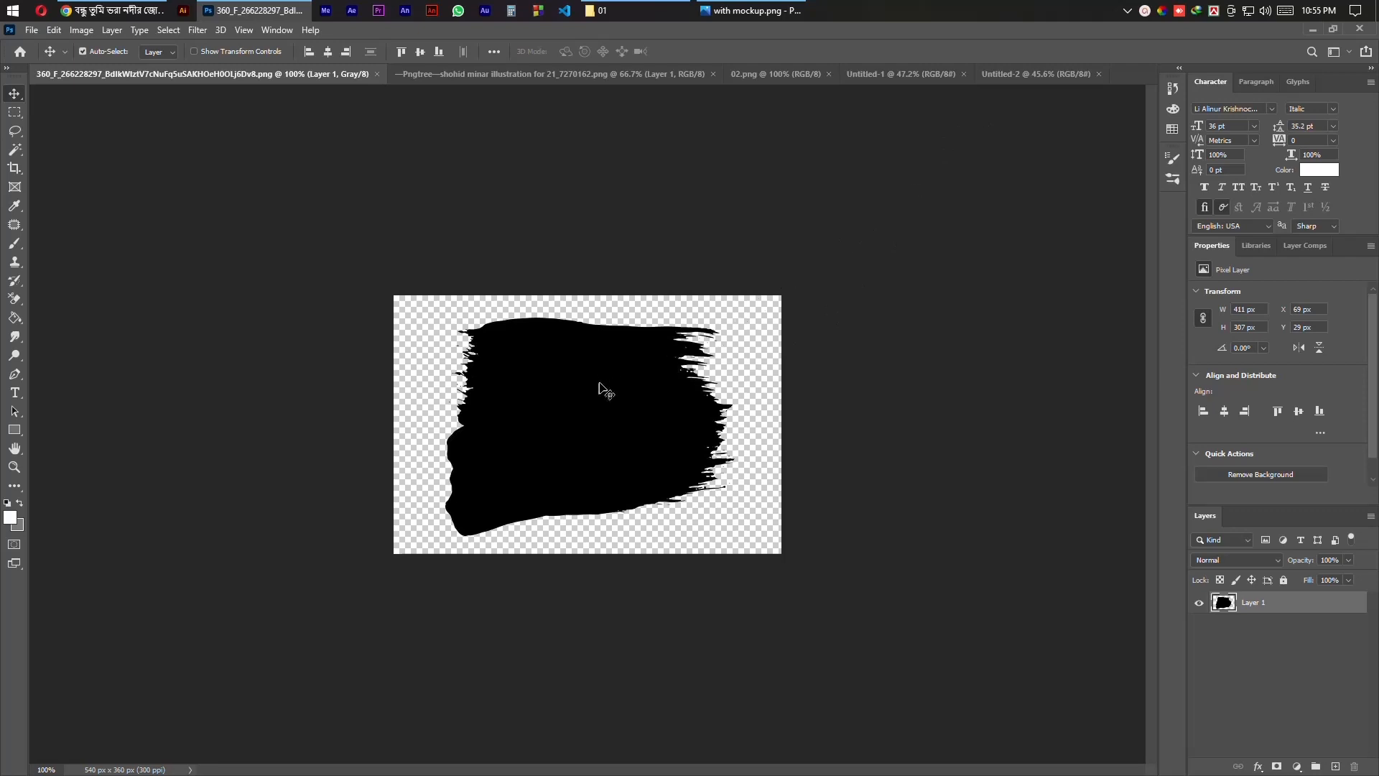
mouse_move(571, 415)
left_mouse_down()
mouse_move(976, 191)
mouse_move(914, 90)
mouse_move(458, 422)
left_mouse_up()
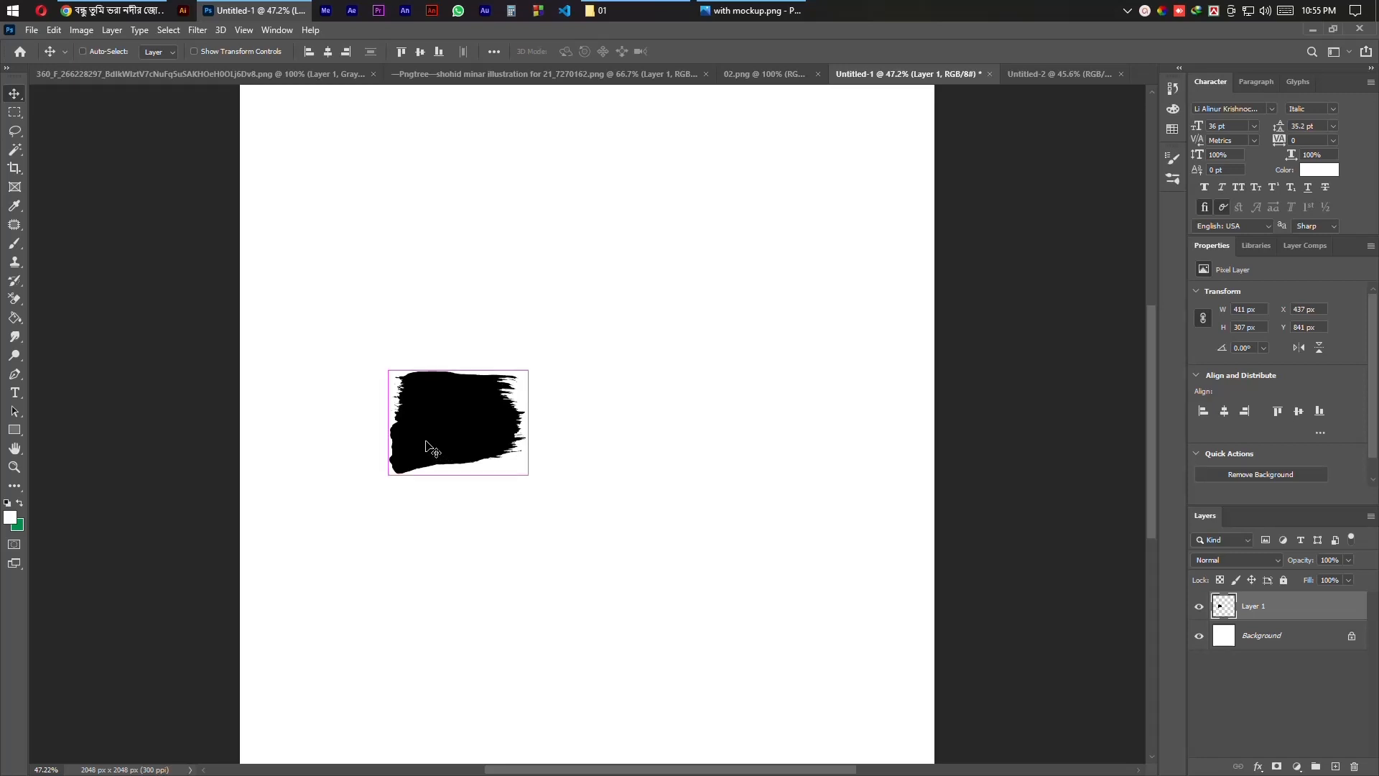
Step: Rotate the black brush stroke 90° and enlarge it to about 1811 × 2427 px, running off the canvas's upper edge
key("ctrl+t")
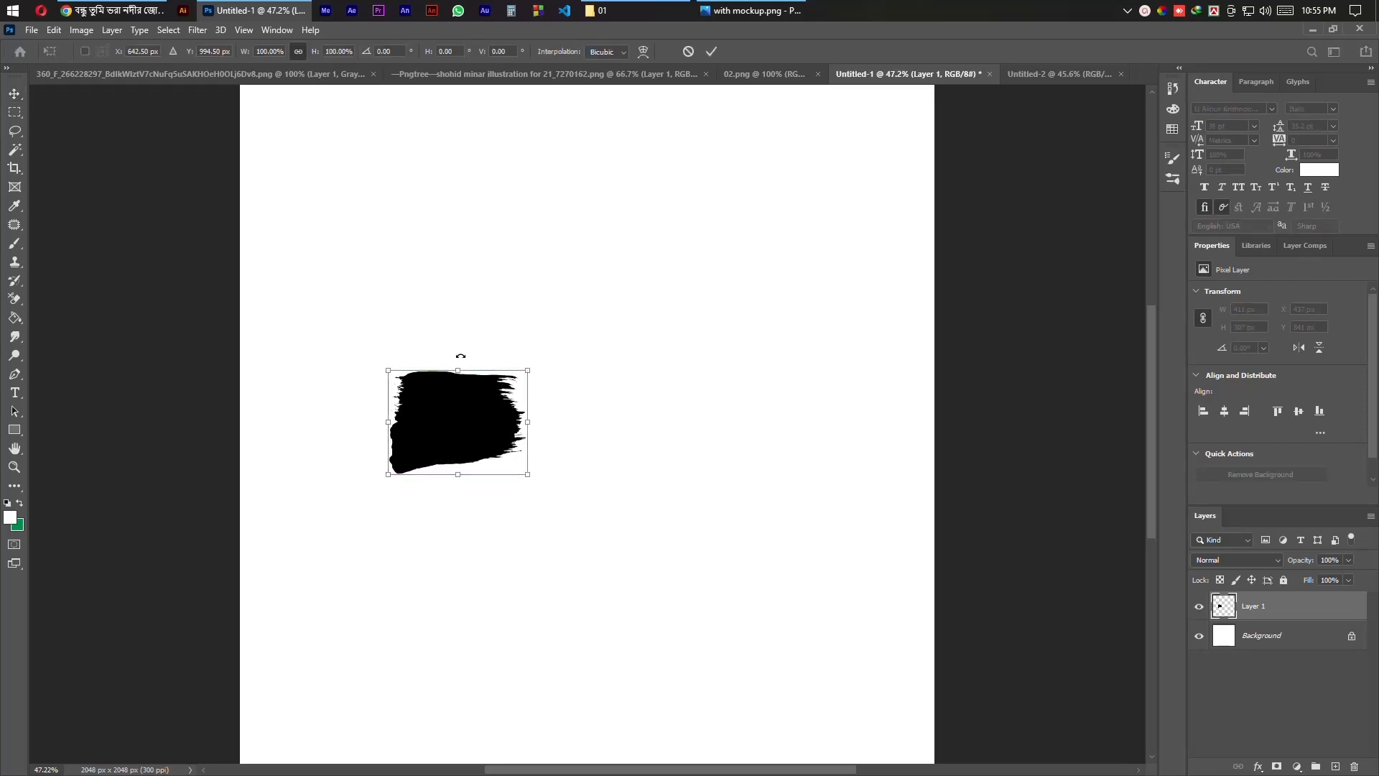
mouse_move(461, 355)
left_mouse_down()
mouse_move(502, 452)
mouse_move(517, 417)
left_mouse_up()
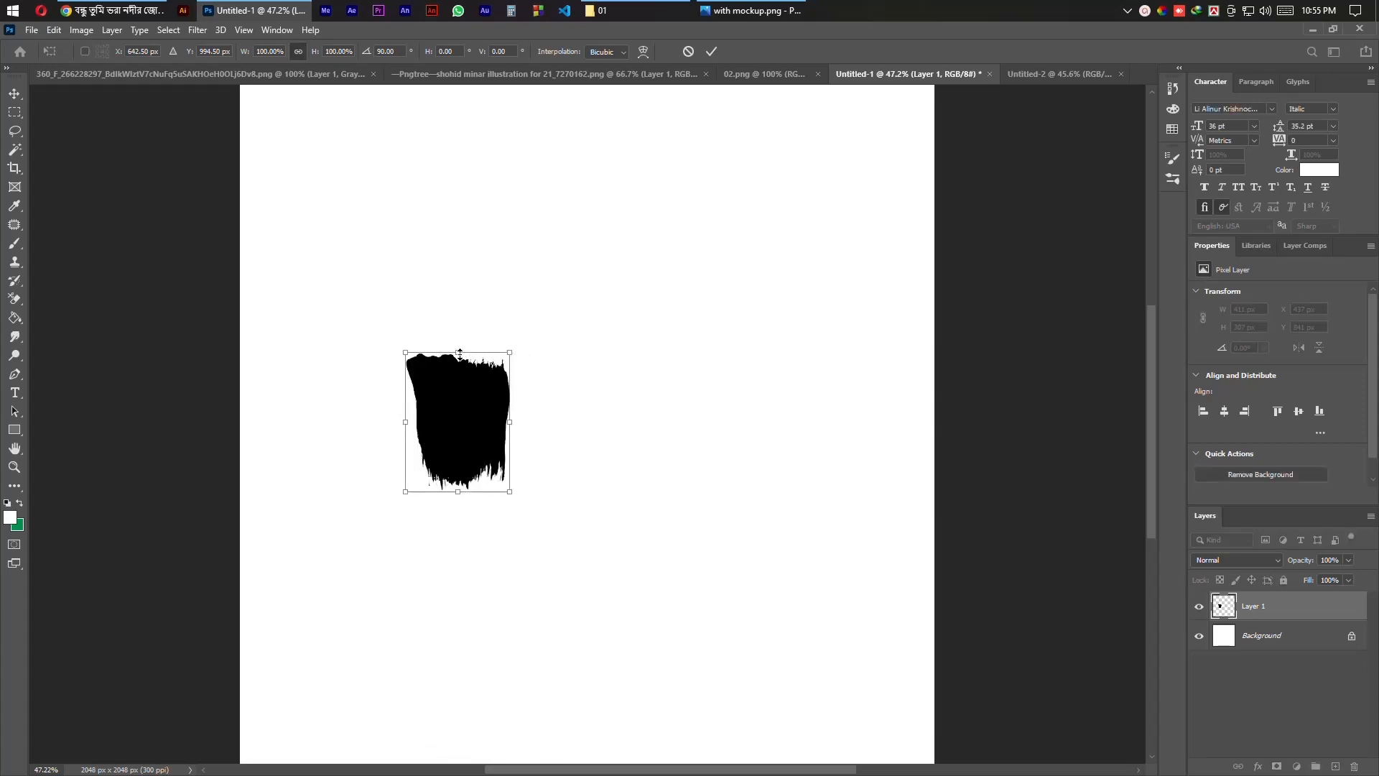
left_click_drag(460, 353, 471, 253)
key("ctrl+z")
mouse_move(458, 352)
left_mouse_down()
mouse_move(521, 172)
mouse_move(623, 37)
mouse_move(704, 38)
left_mouse_up()
mouse_move(544, 415)
left_mouse_down()
mouse_move(636, 370)
mouse_move(640, 250)
left_mouse_up()
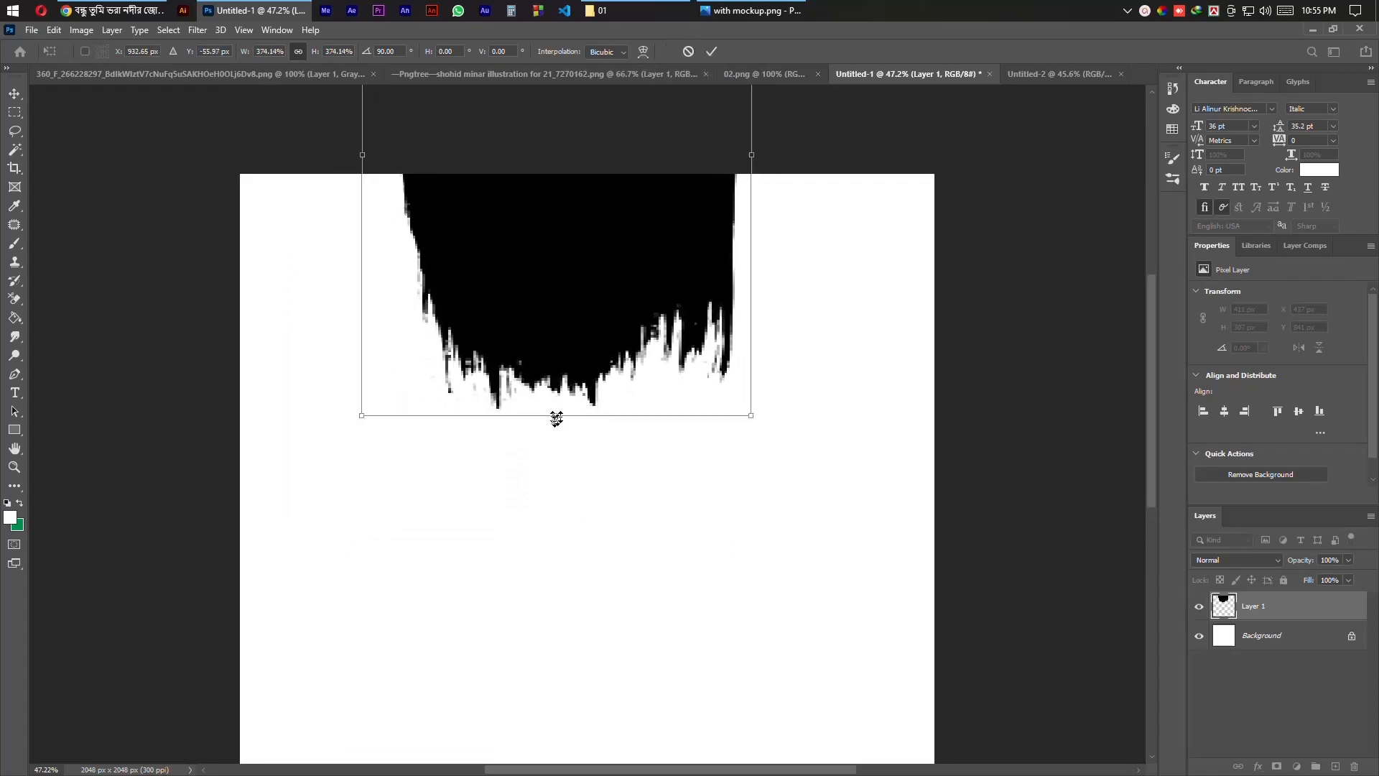
mouse_move(557, 418)
left_mouse_down()
mouse_move(570, 573)
mouse_move(612, 710)
left_mouse_up()
key("Return")
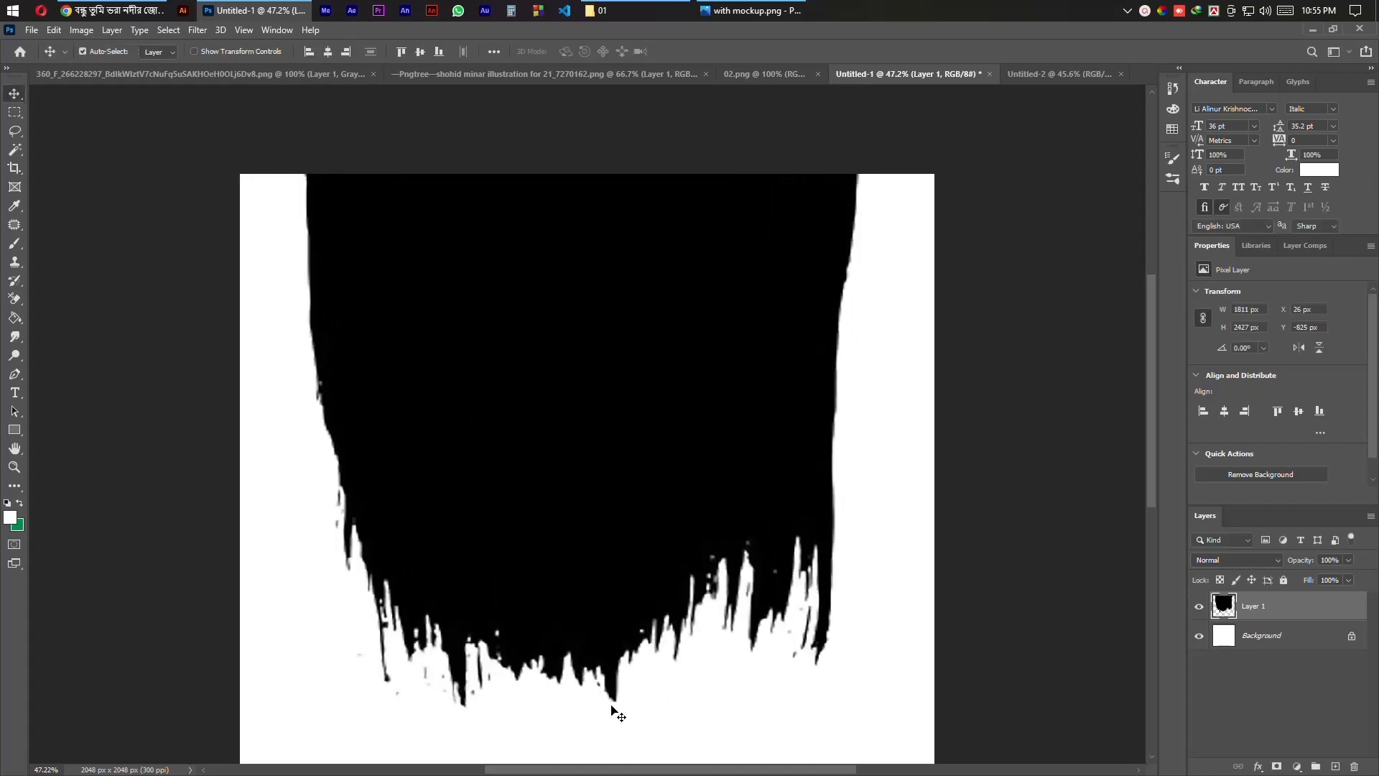
Step: Move the brush stroke upward and scale it to about 118%, leaving its ragged ends below mid-canvas
key("ctrl+0")
mouse_move(570, 499)
left_mouse_down()
mouse_move(568, 381)
mouse_move(525, 386)
left_mouse_up()
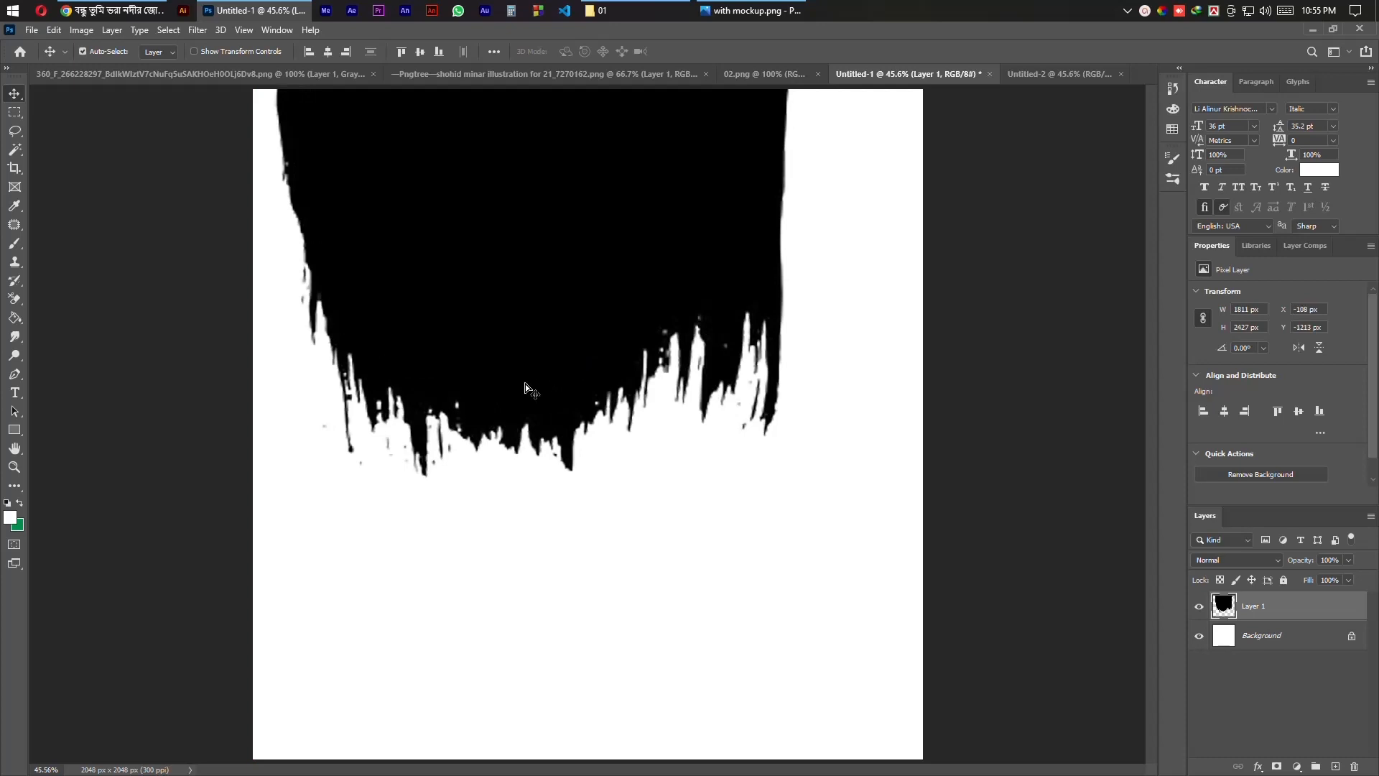
key("ctrl+t")
left_click_drag(812, 487, 951, 604)
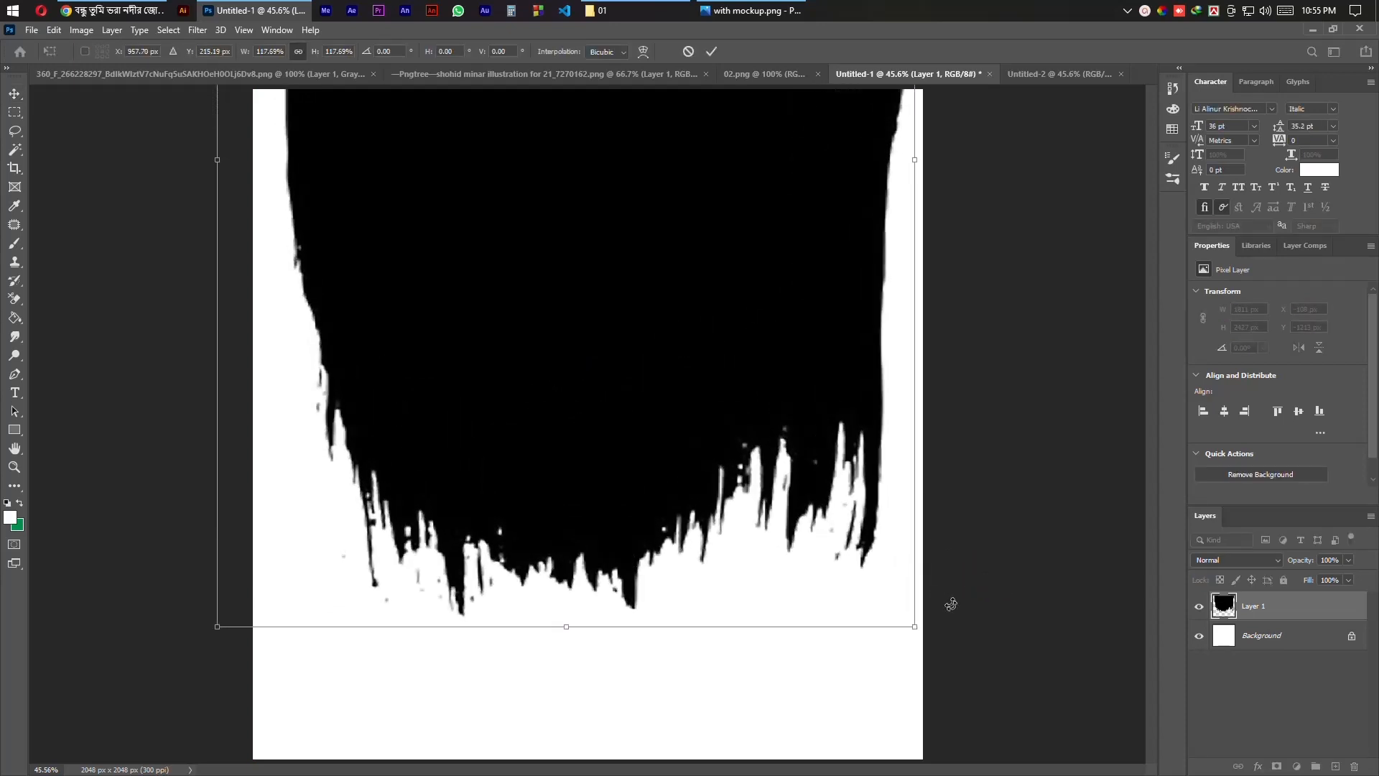
key("Return")
mouse_move(531, 472)
left_mouse_down()
mouse_move(541, 427)
mouse_move(525, 448)
left_mouse_up()
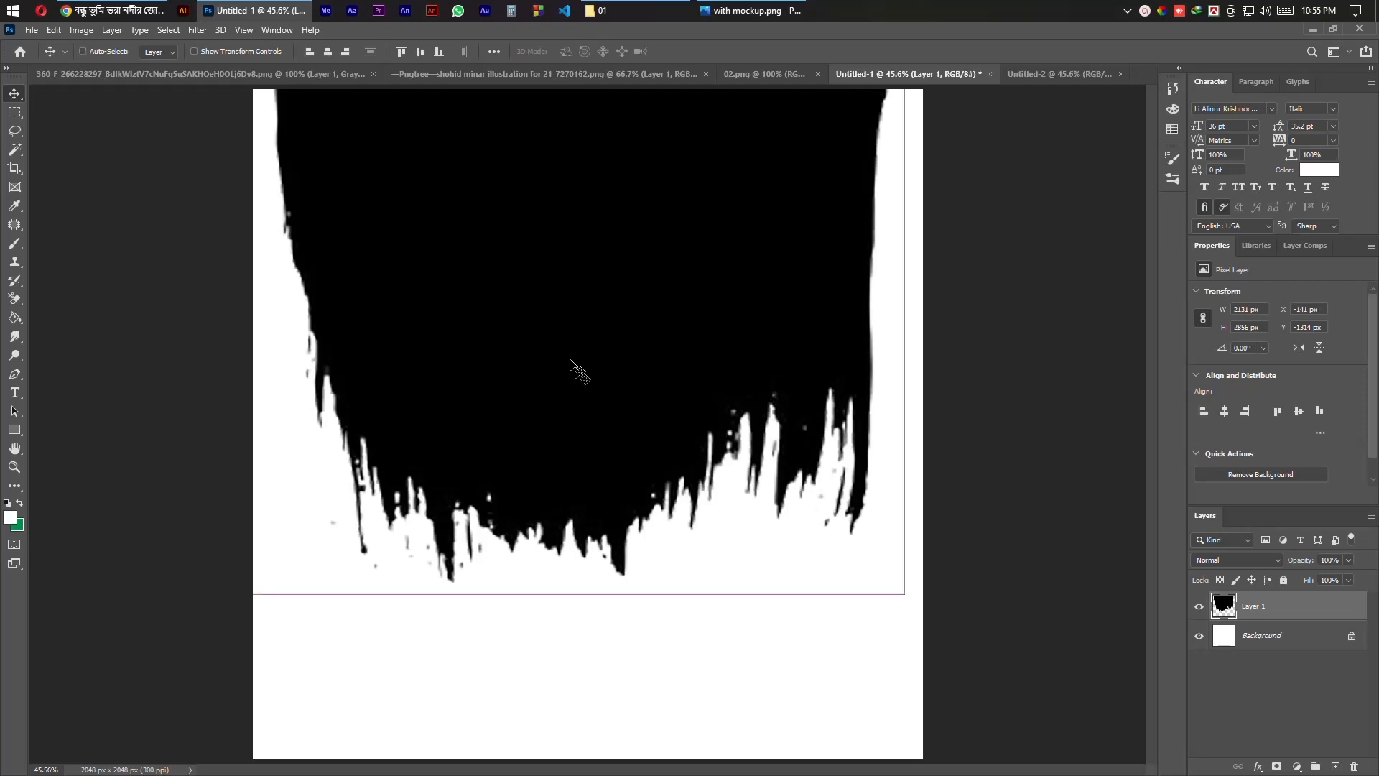
Step: Fill the shape of the brush stroke with the green background color and clear the selection
left_click(1223, 607, "ctrl")
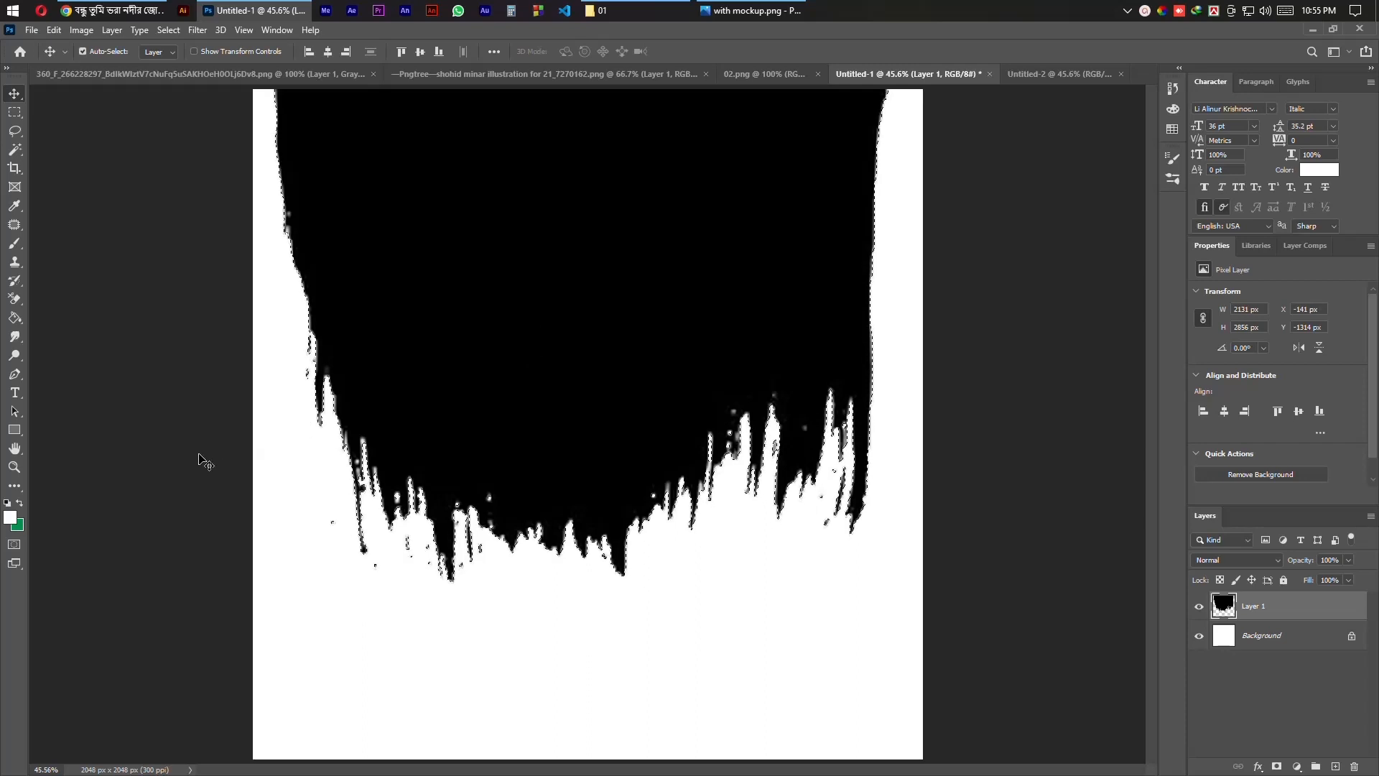
key("ctrl+BackSpace")
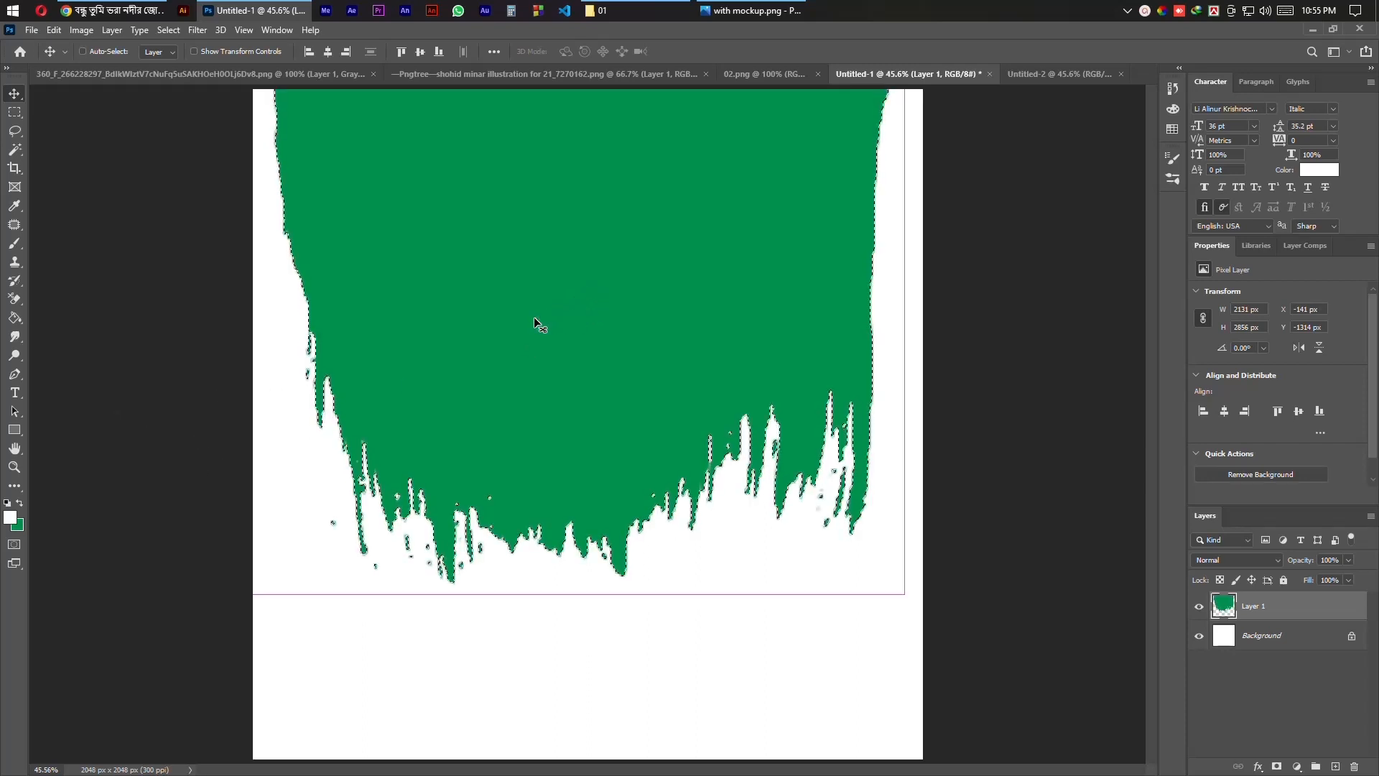
key("ctrl+d")
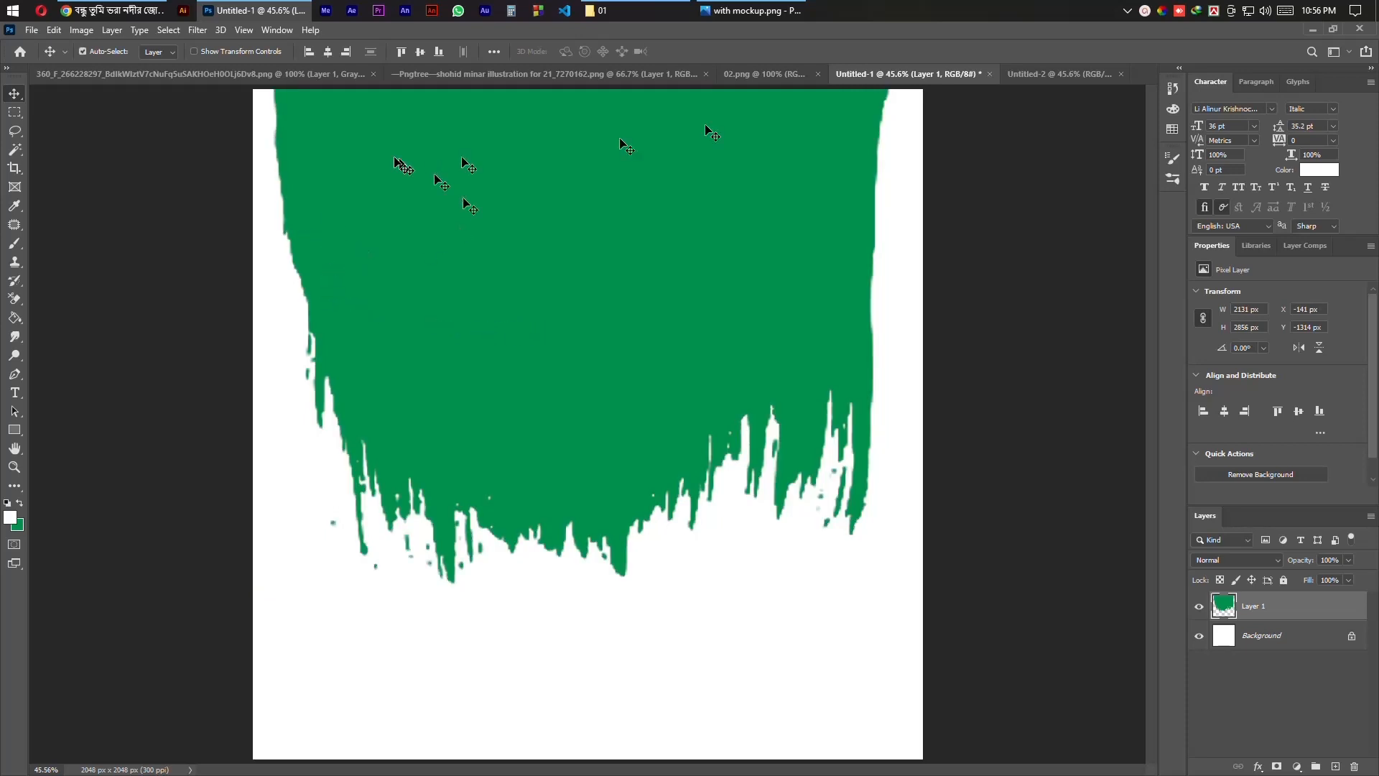
Step: Compare with the reference poster and copy the shohid minar illustration onto the green brush stroke in Untitled-1
left_click(761, 11)
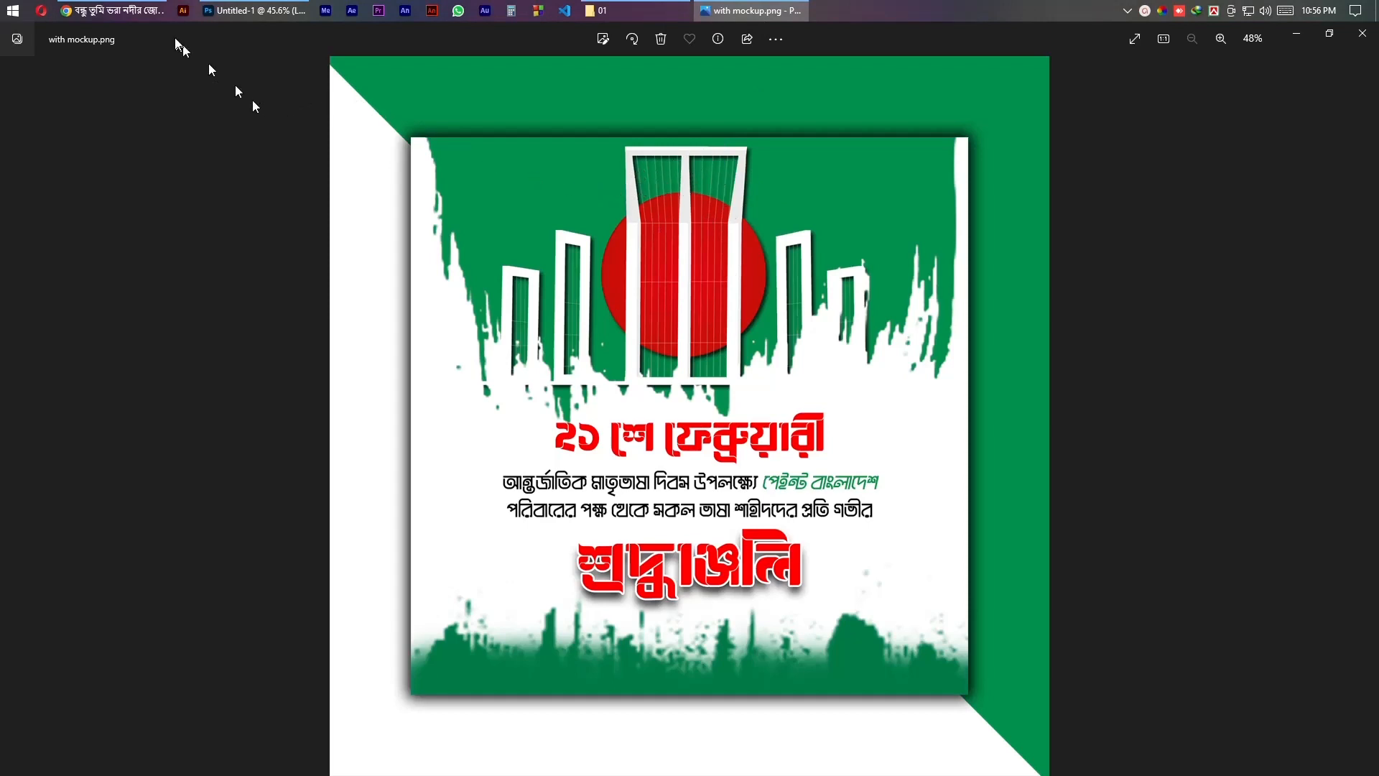
left_click(286, 13)
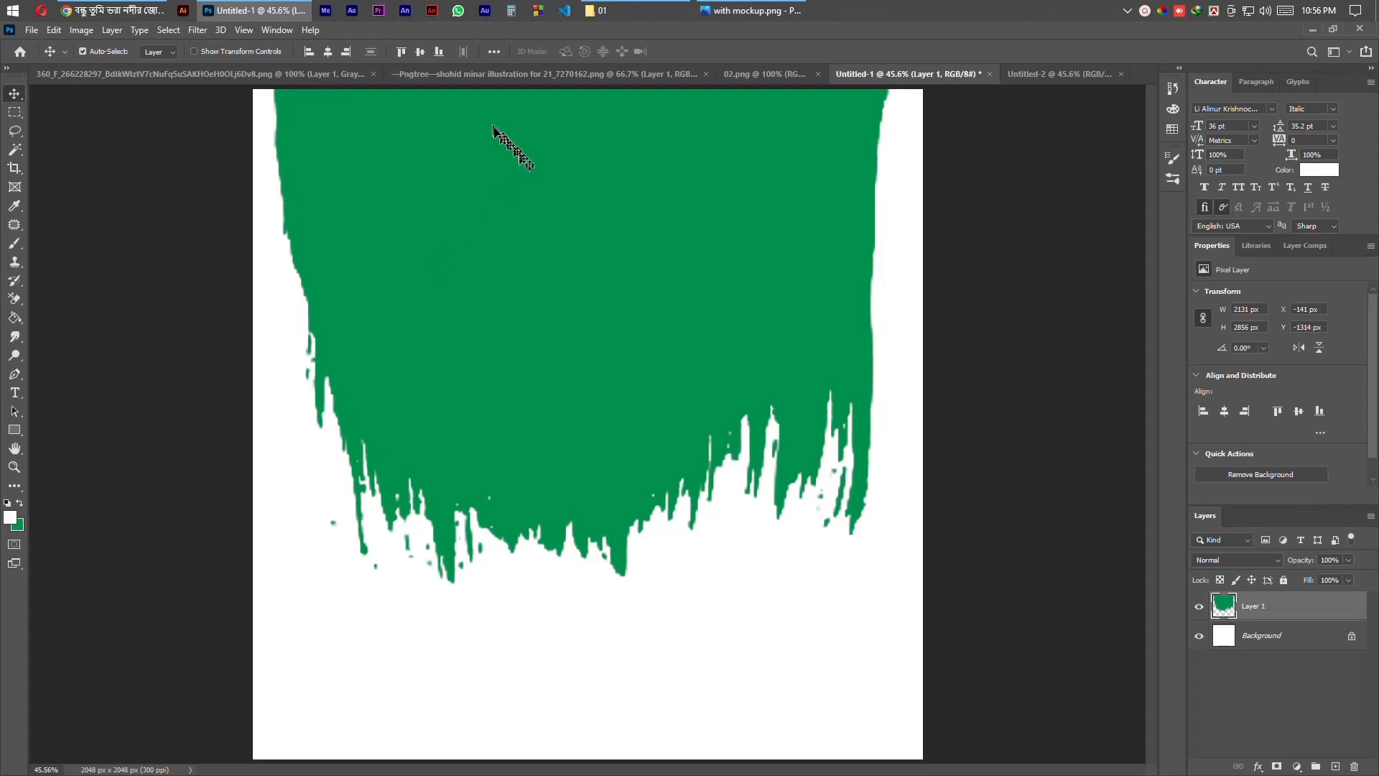
left_click(463, 75)
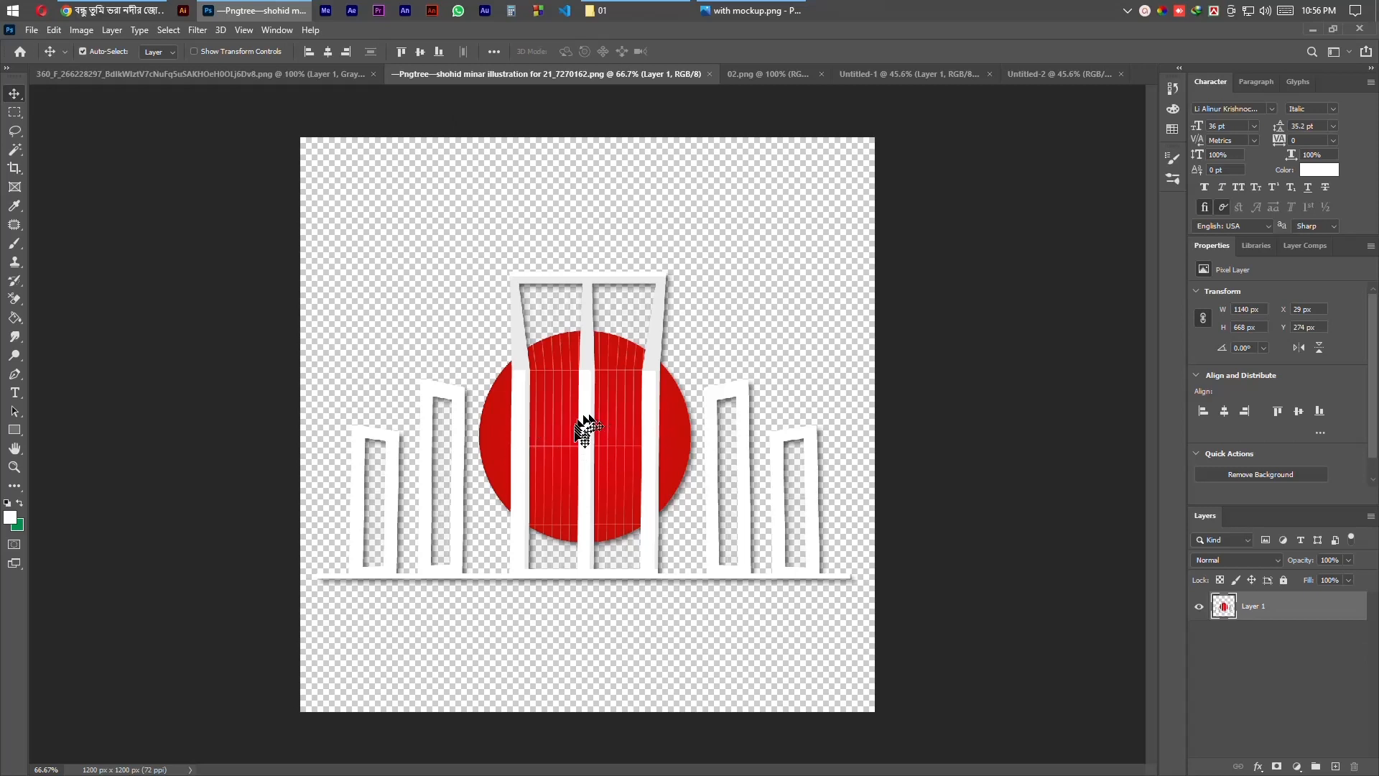
mouse_move(578, 449)
left_mouse_down()
mouse_move(734, 363)
mouse_move(909, 176)
mouse_move(1008, 99)
mouse_move(1002, 84)
mouse_move(934, 78)
mouse_move(948, 101)
mouse_move(535, 410)
mouse_move(589, 372)
mouse_move(576, 391)
left_mouse_up()
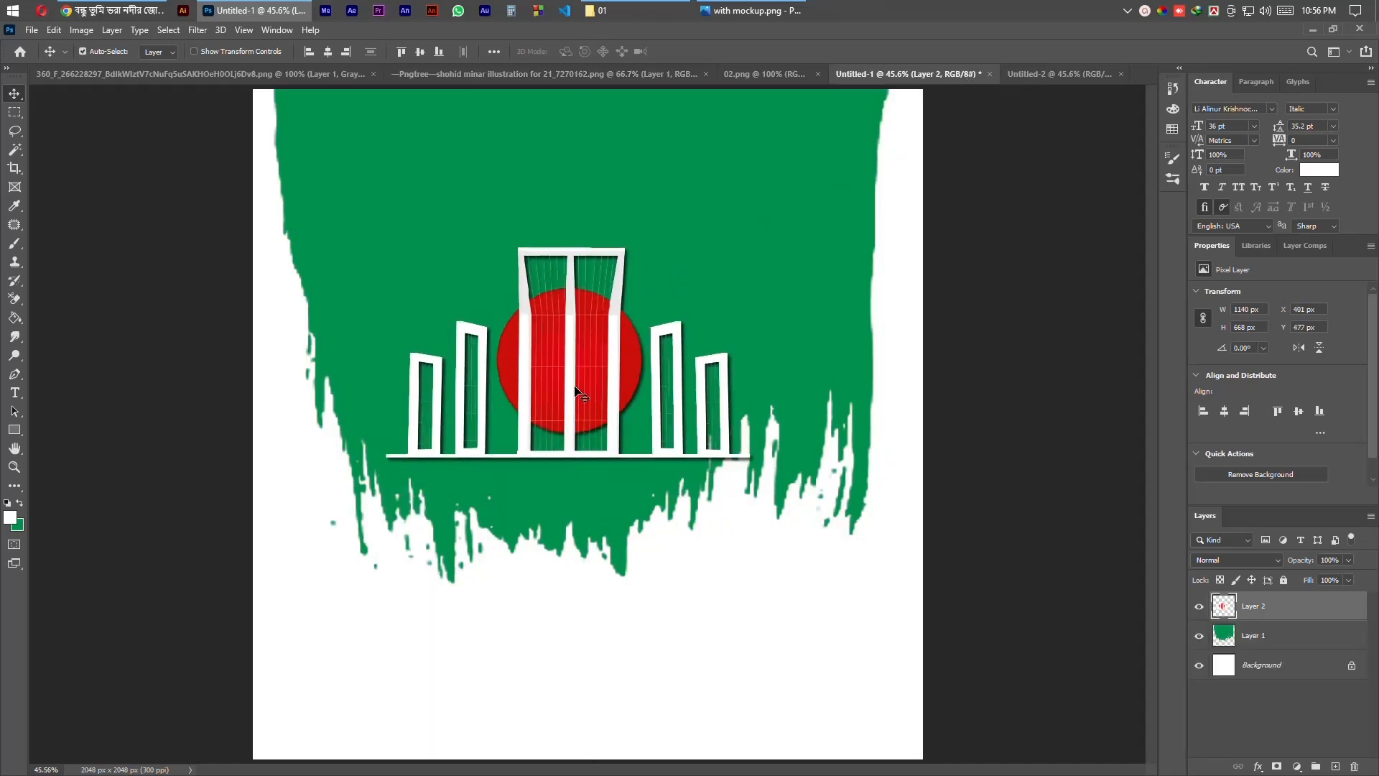
Step: Scale the shohid minar illustration to about 139% and position it over the green brush stroke
key("ctrl+t")
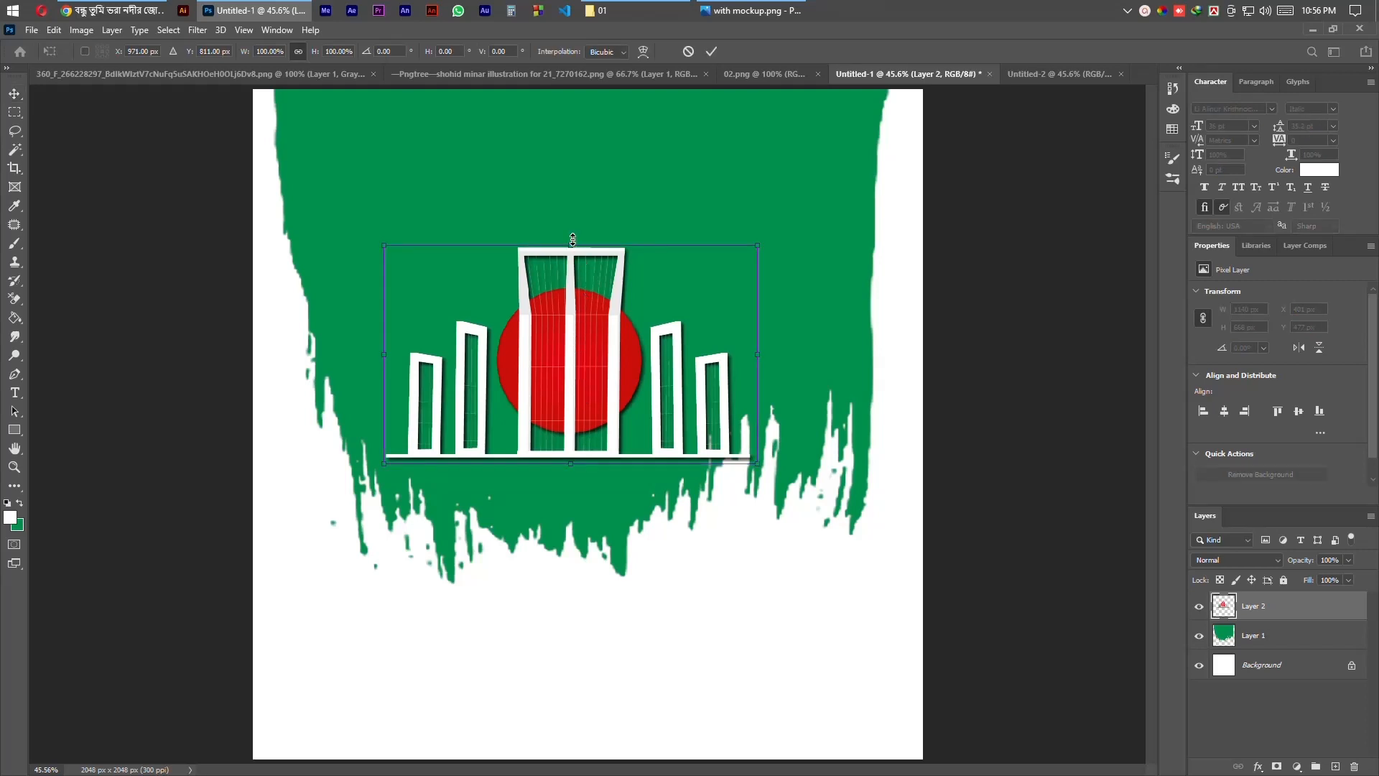
left_click_drag(571, 244, 594, 146)
left_click_drag(582, 305, 587, 301)
left_click_drag(580, 140, 580, 155)
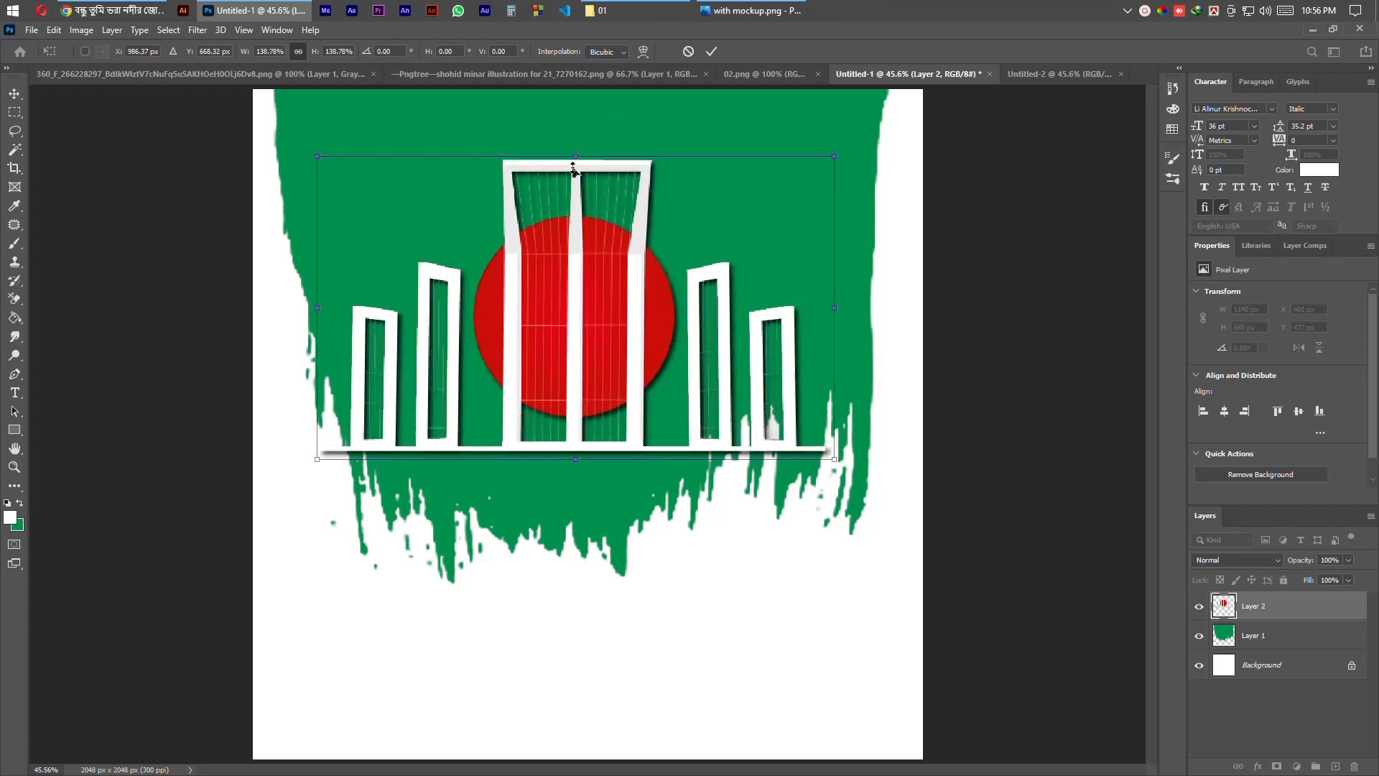
key("Return")
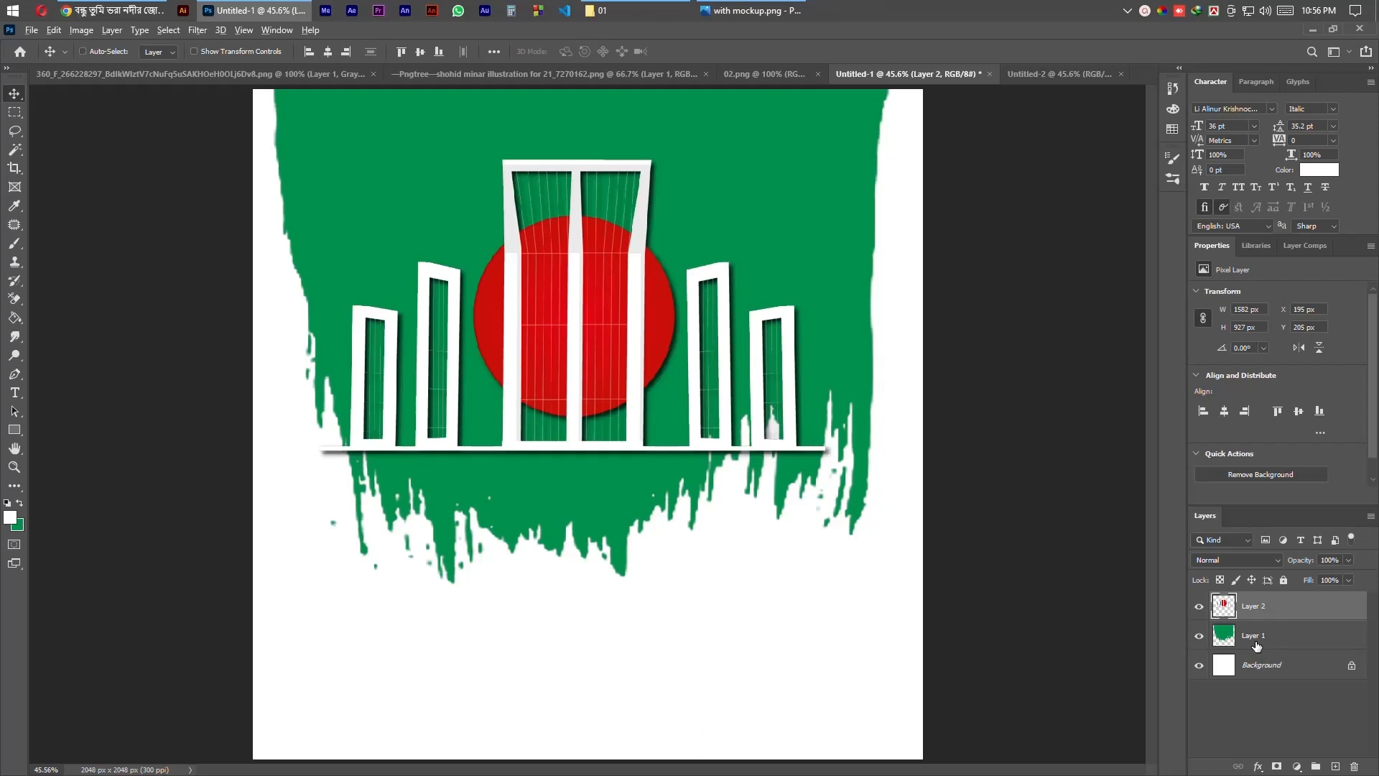
Step: Clip the shohid minar layer to the green brush stroke and reposition it, moving both layers up the canvas together
key("ctrl+alt+g")
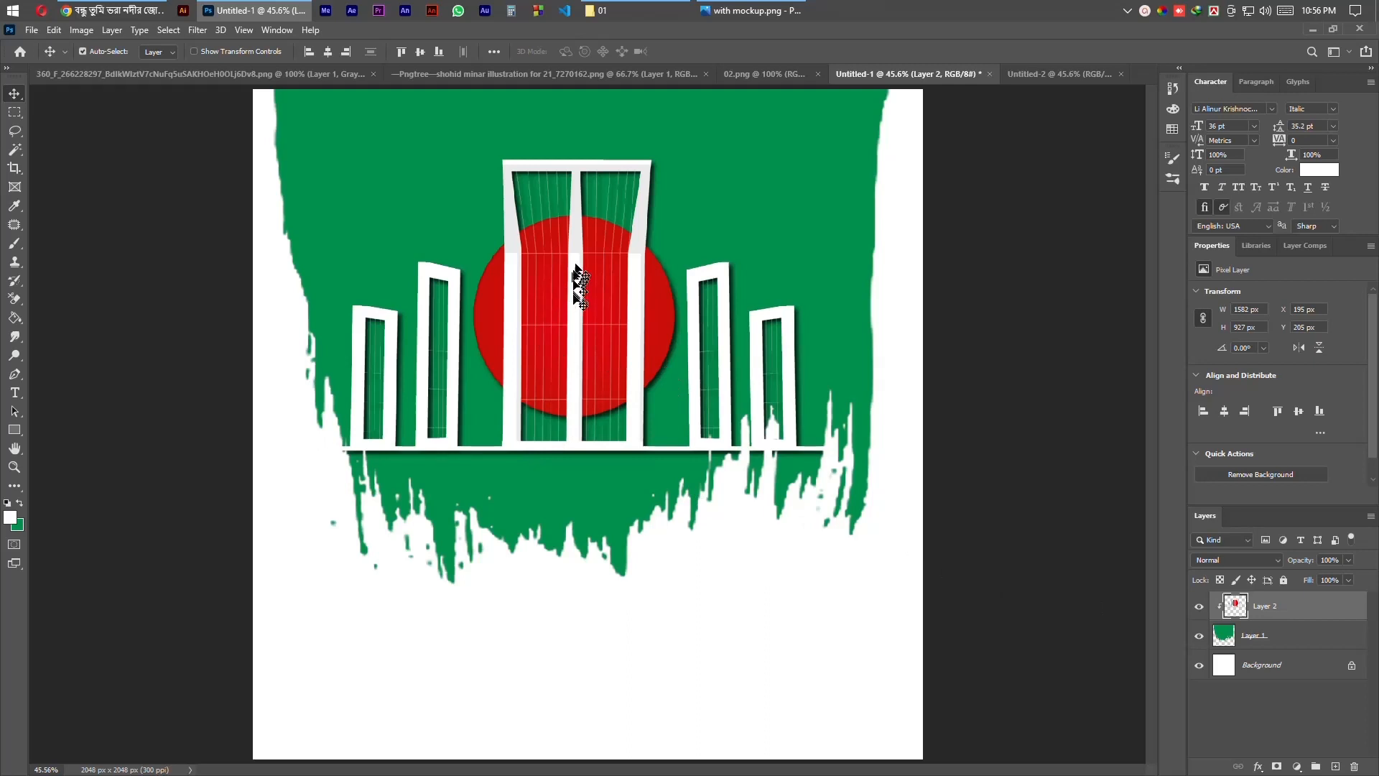
left_click_drag(577, 361, 582, 307)
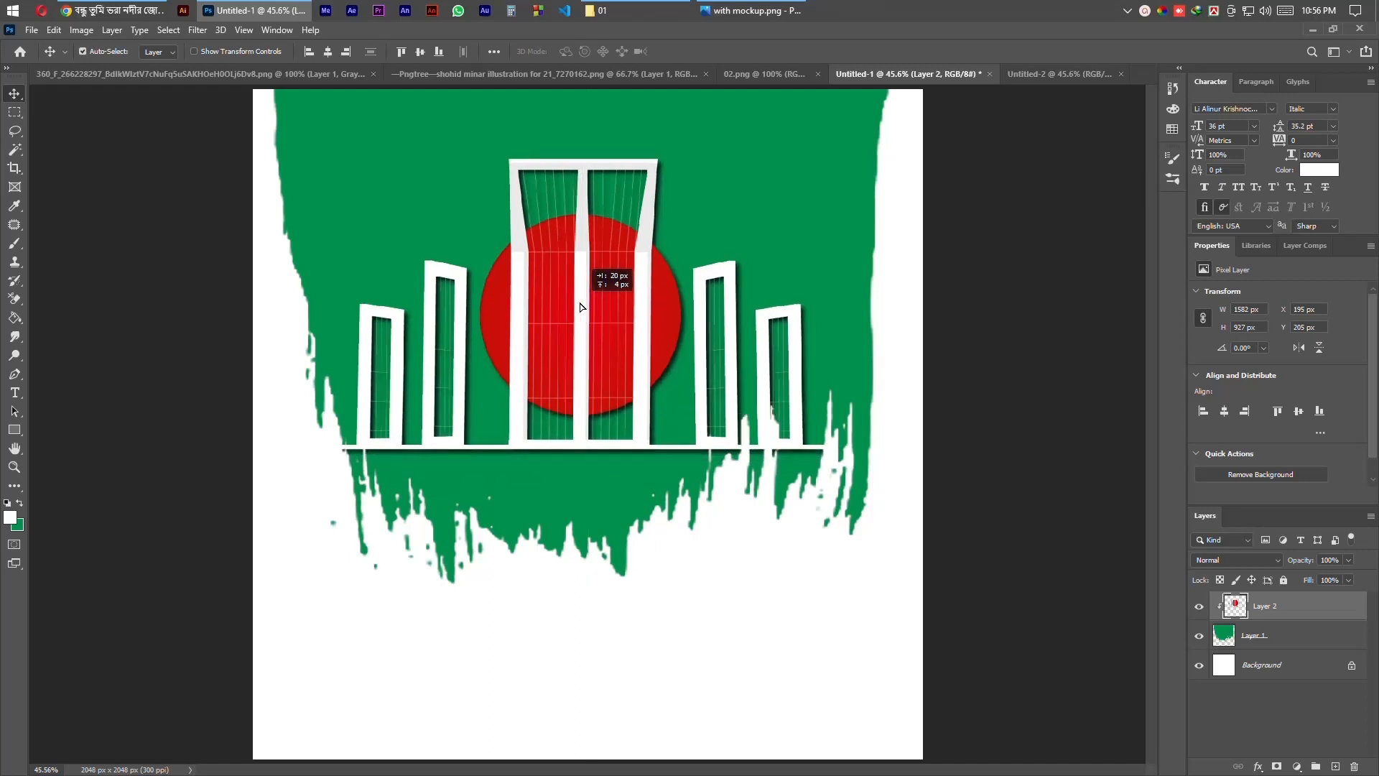
left_click_drag(582, 307, 616, 296)
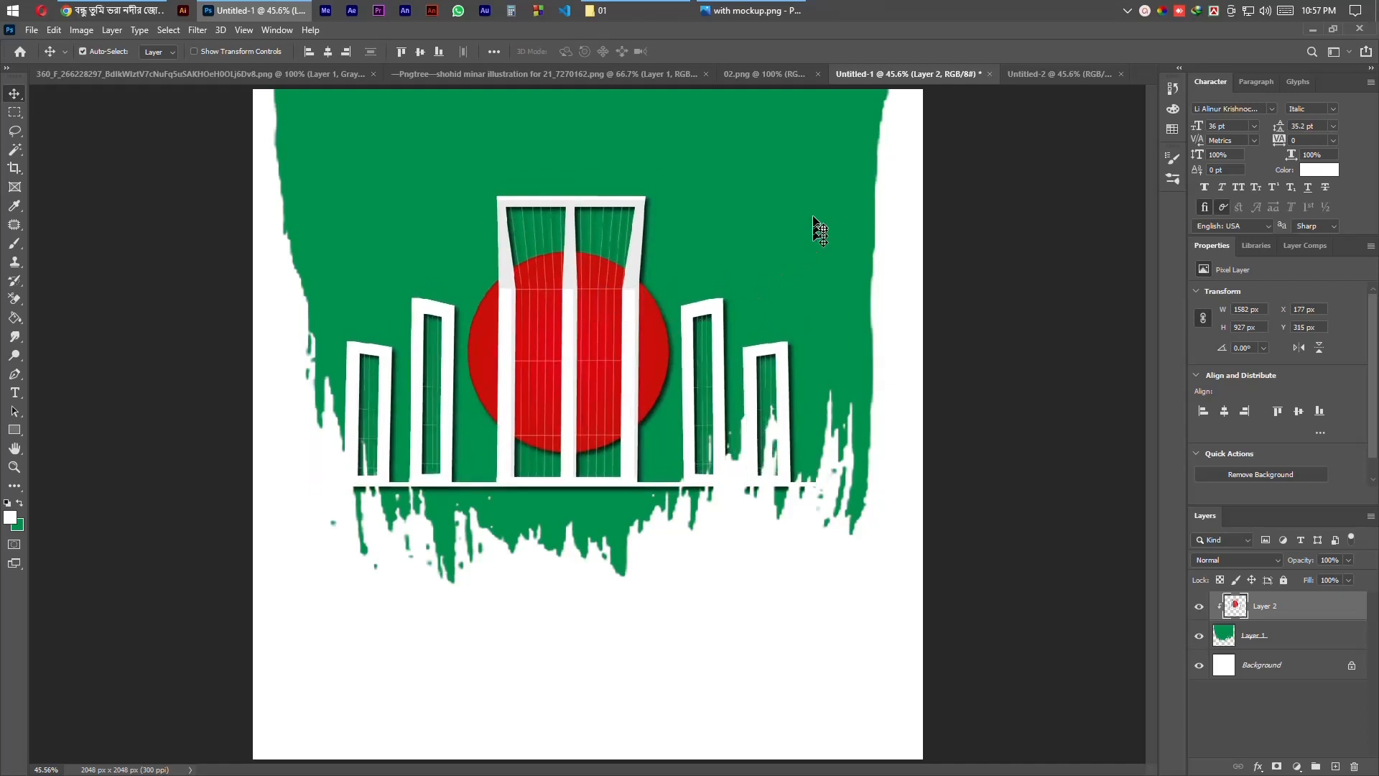
left_click(787, 244, "shift")
left_click_drag(529, 400, 535, 324)
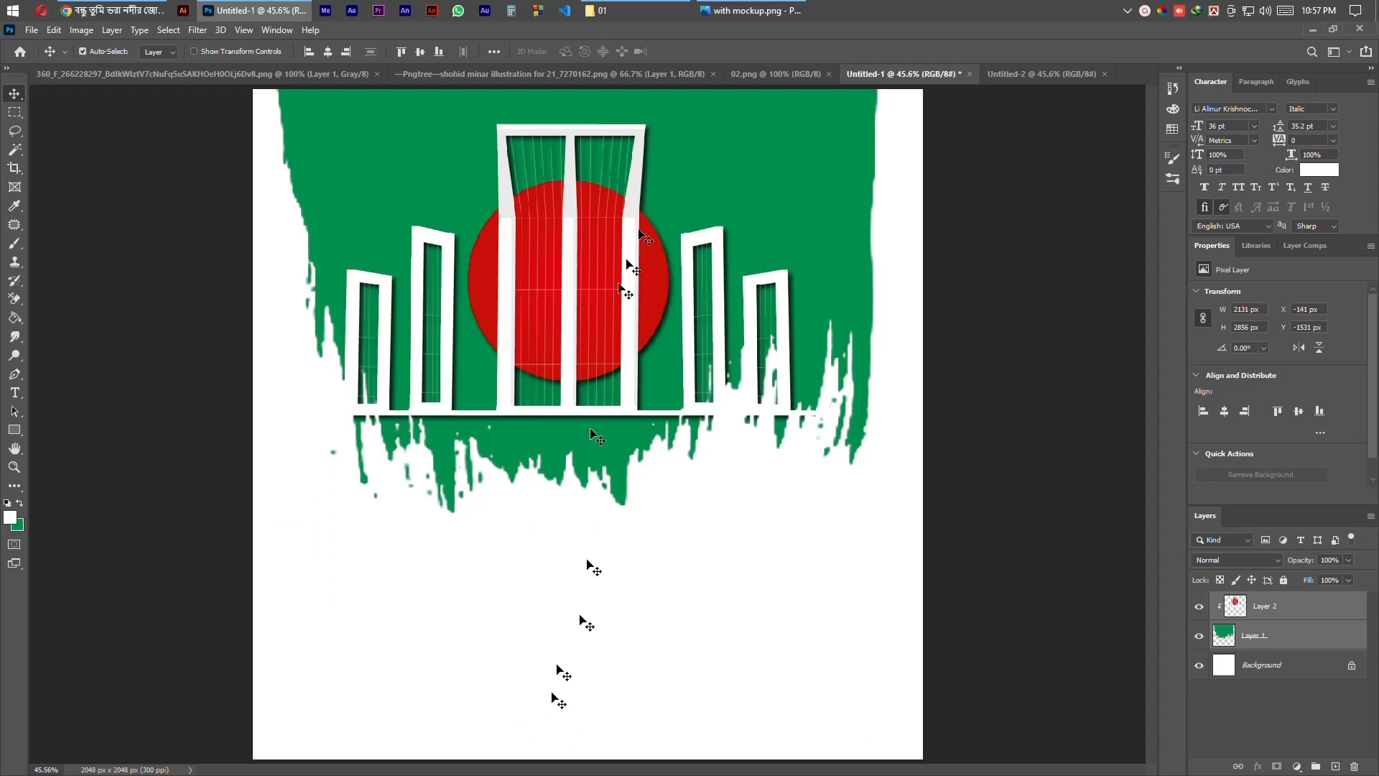
Step: Compare with the reference poster and copy the black brush stroke from 02.png into the lower area of Untitled-1
left_click(781, 7)
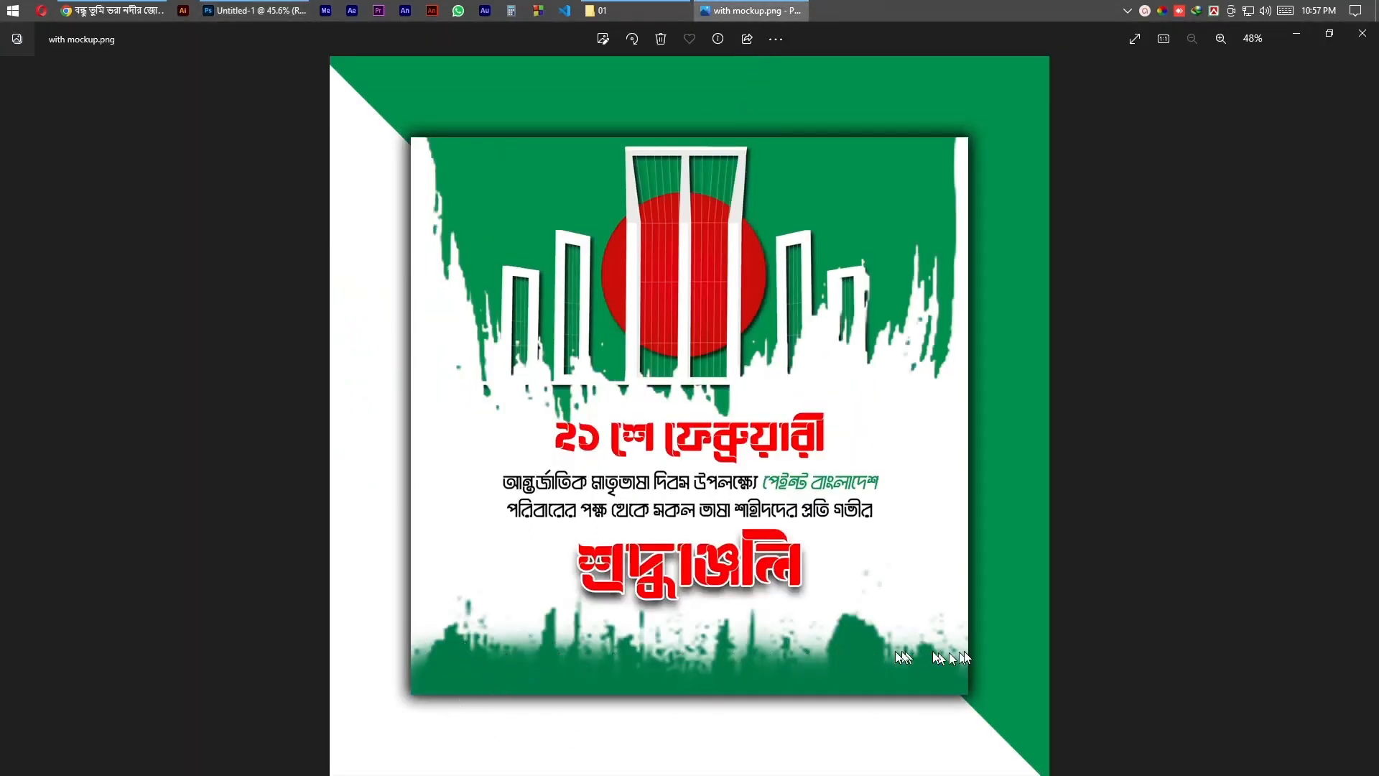
left_click(252, 11)
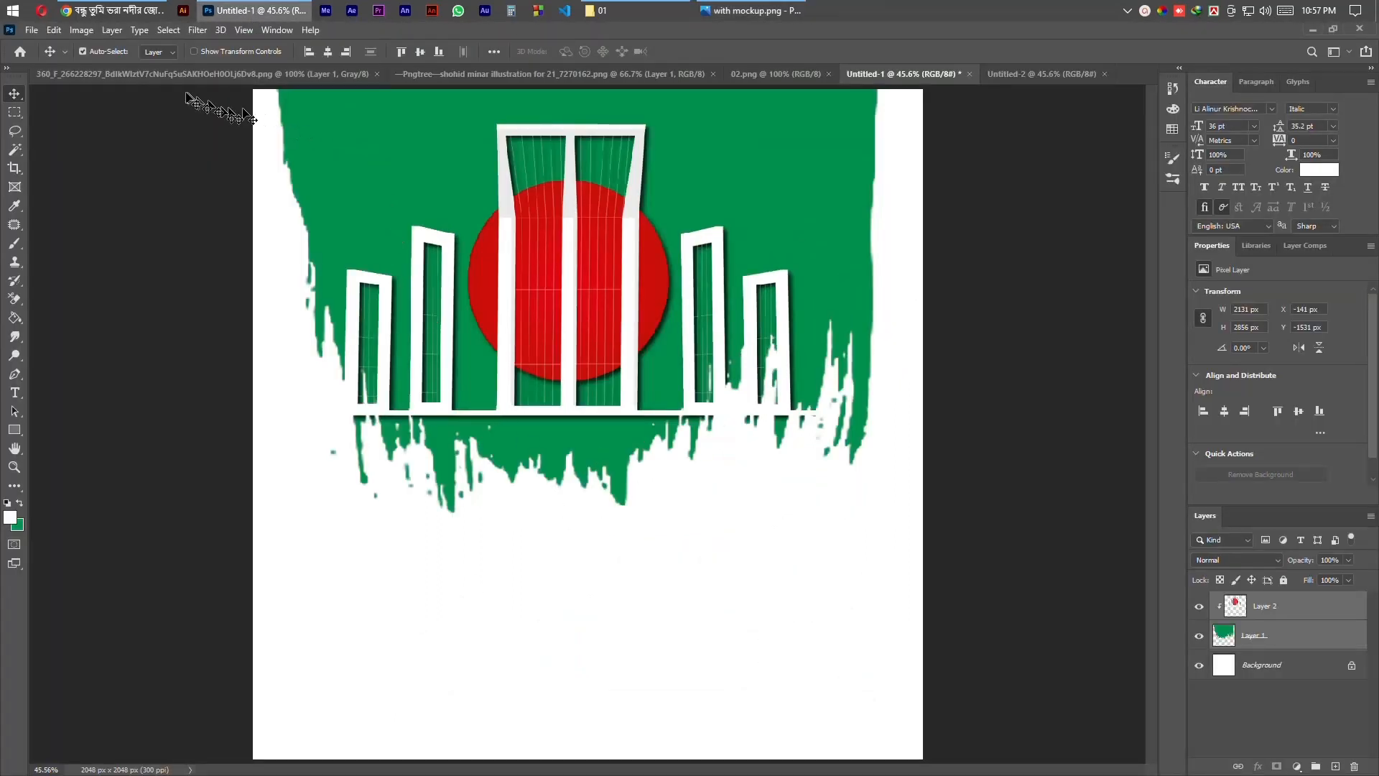
left_click(148, 75)
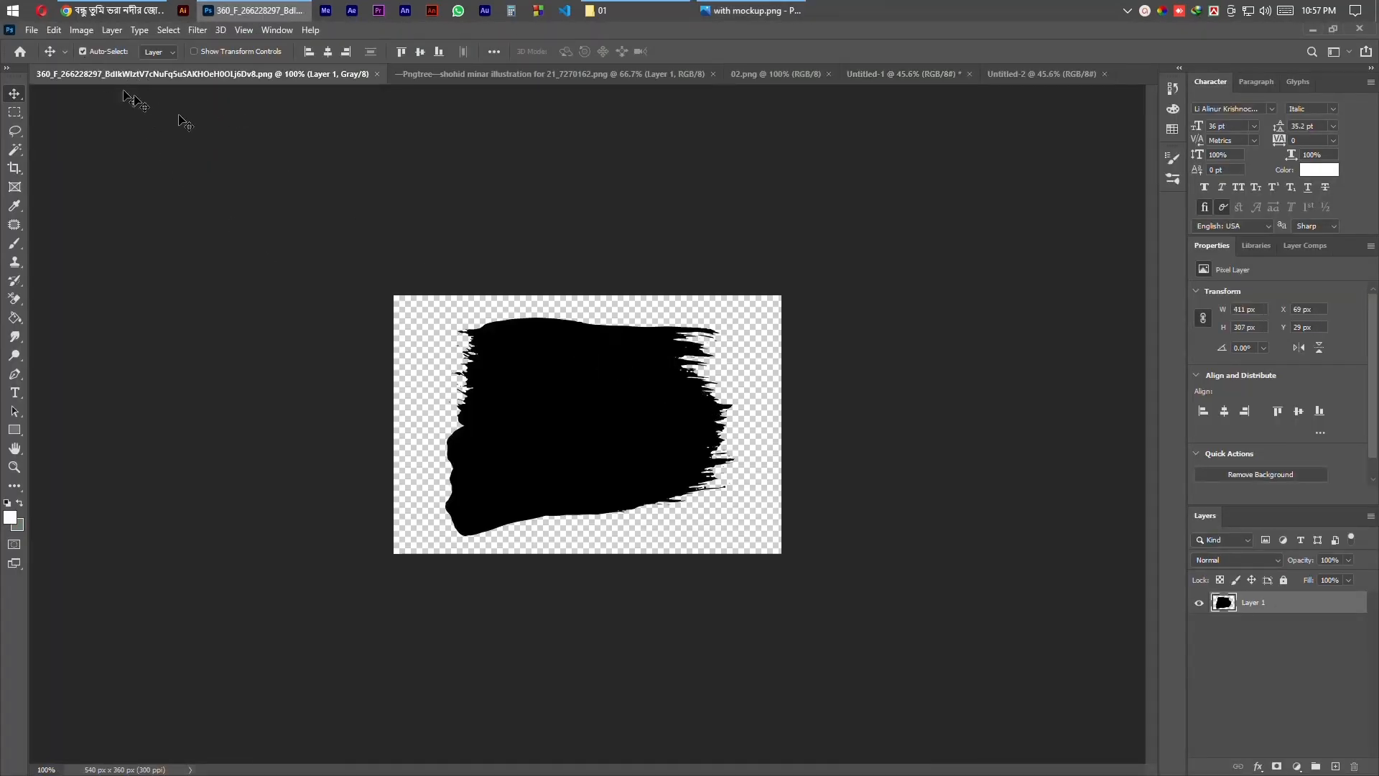
left_click(748, 86)
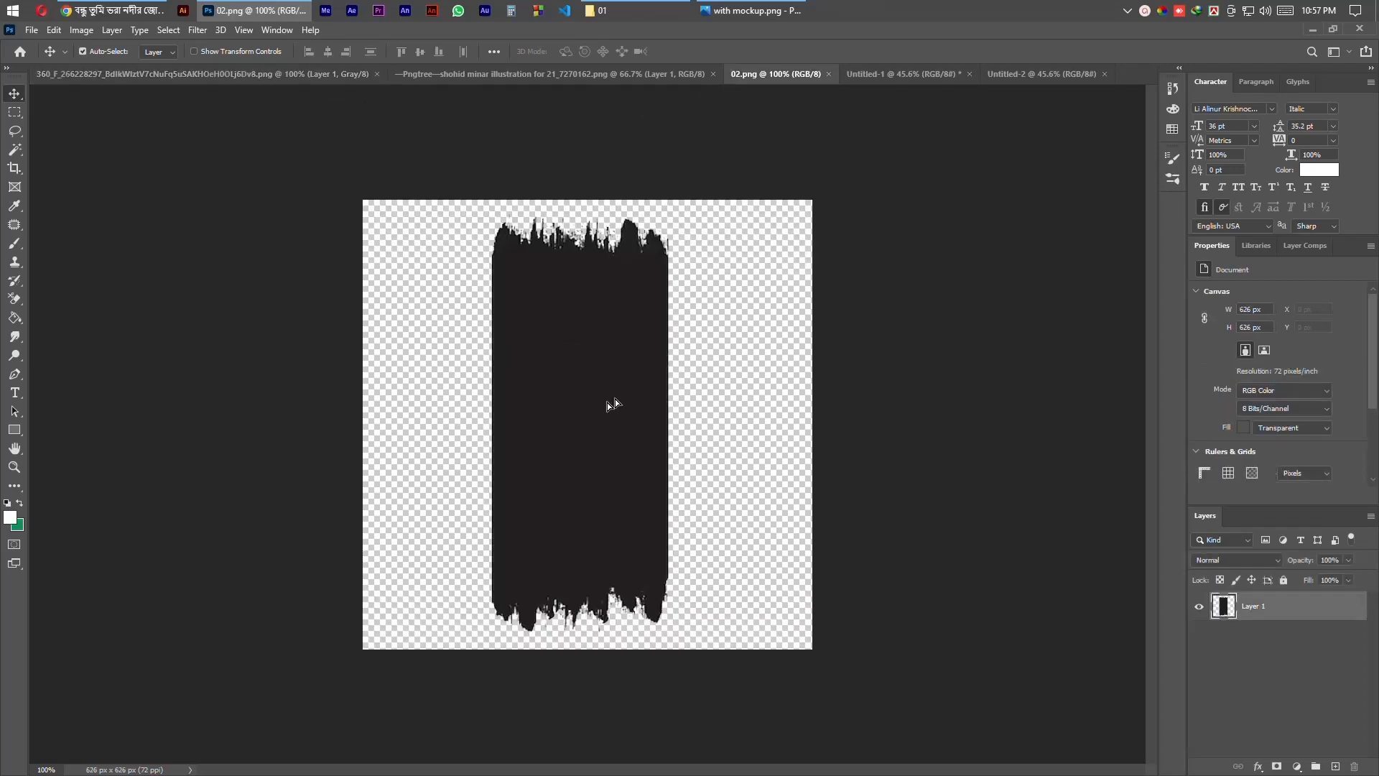
mouse_move(614, 404)
left_mouse_down()
mouse_move(1001, 136)
mouse_move(1006, 89)
mouse_move(930, 80)
mouse_move(912, 119)
mouse_move(496, 574)
mouse_move(508, 632)
mouse_move(304, 729)
left_mouse_up()
left_click_drag(298, 745, 316, 747)
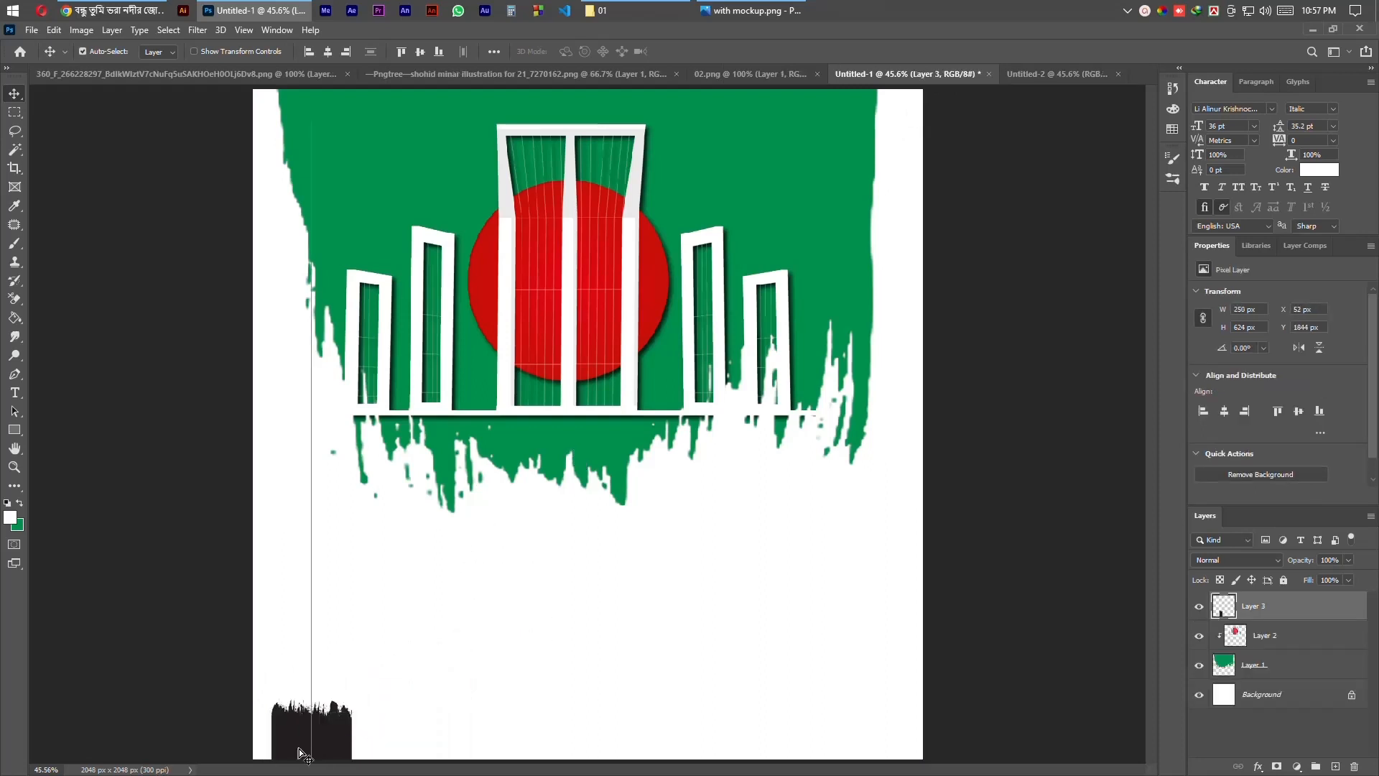
Step: Stretch the black brush stroke to the full 2048 px canvas width and place it along the bottom edge of the poster
key("ctrl+t")
left_click_drag(351, 694, 904, 584)
left_click_drag(700, 431, 701, 692)
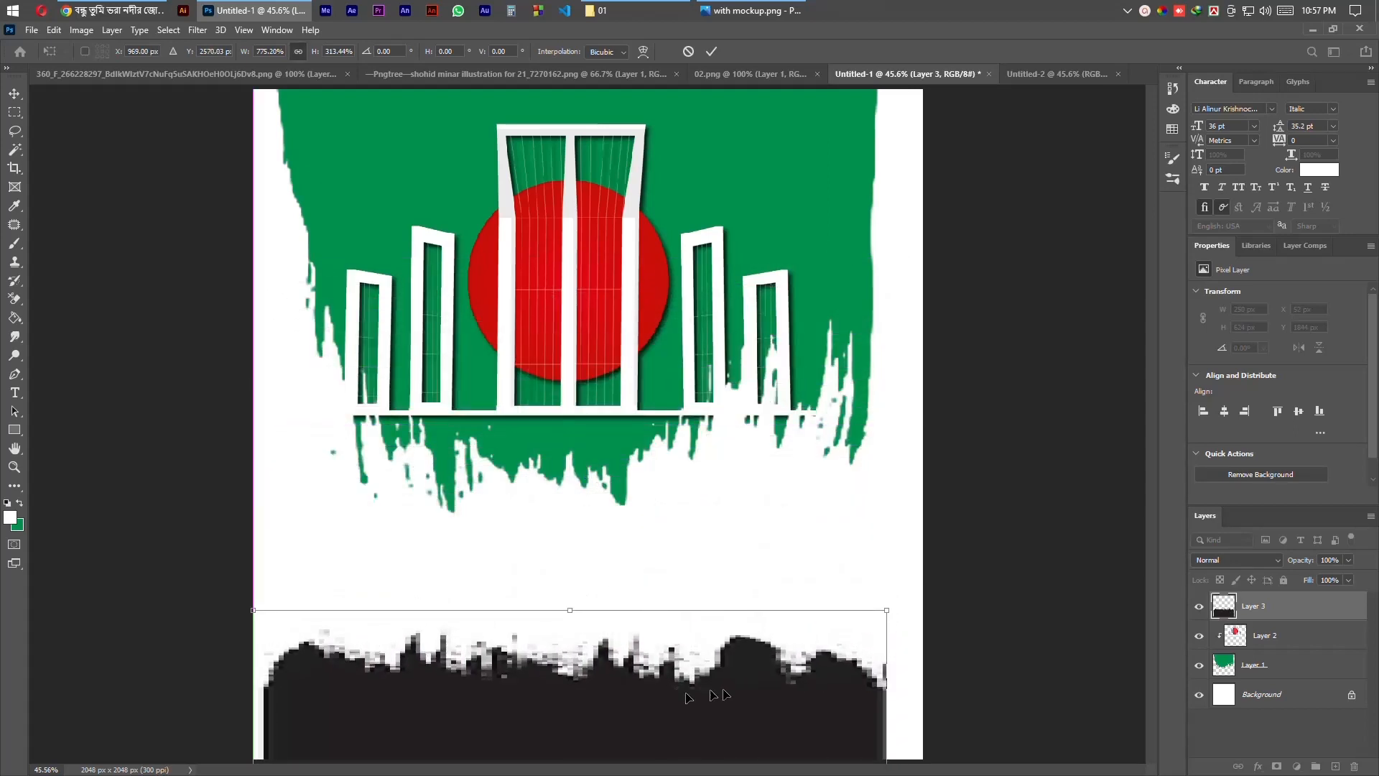
left_click_drag(889, 612, 931, 619)
left_click_drag(875, 653, 795, 696)
key("Return")
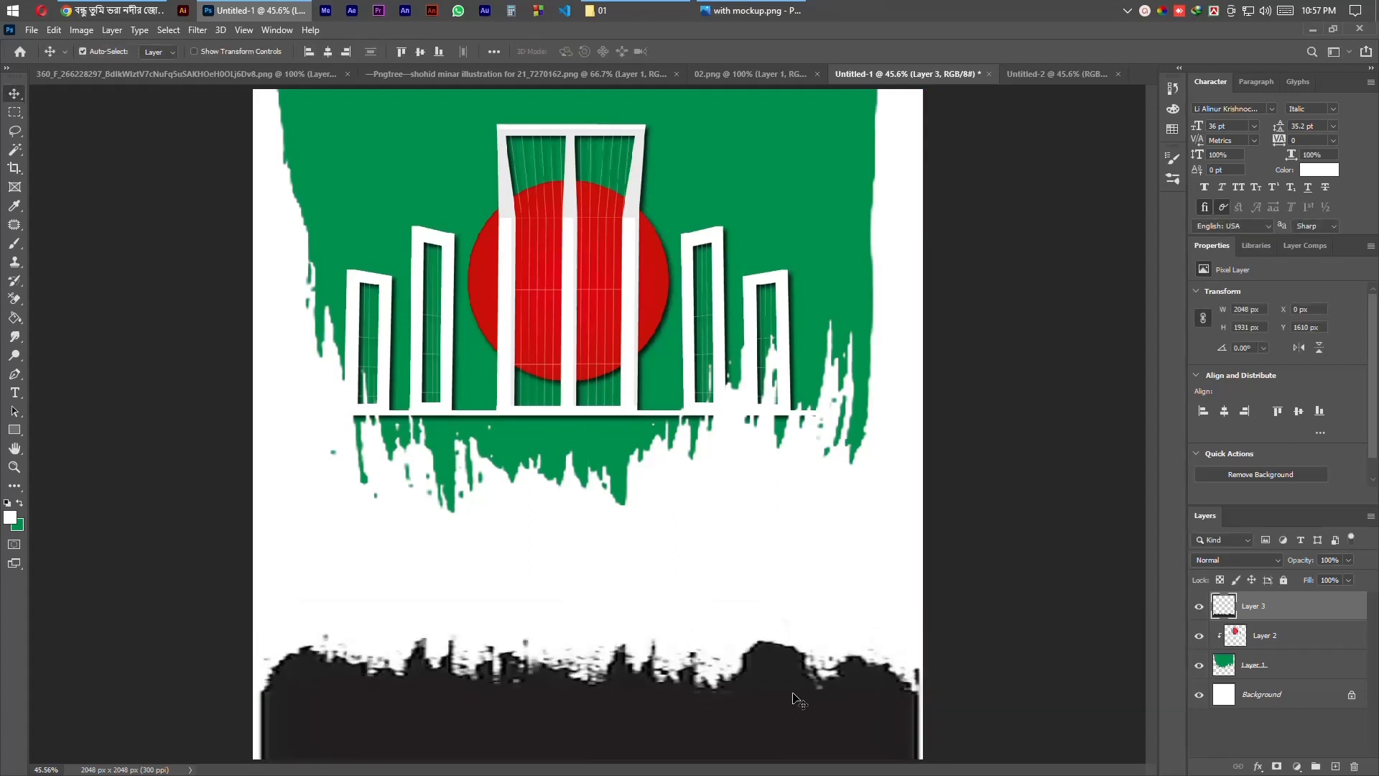
Step: Nudge the black brush stroke down the canvas to about Y 1728 px and slightly left to X -6 px
key("Down")
key("Down")
key("Down")
key("Down")
key("Down")
key("Down")
key("Down")
key("Down")
key("Down")
key("Down")
key("Down")
key("Down")
key("Down")
key("Down")
key("Down")
key("Down")
key("Down")
key("Down")
key("Down")
key("Down")
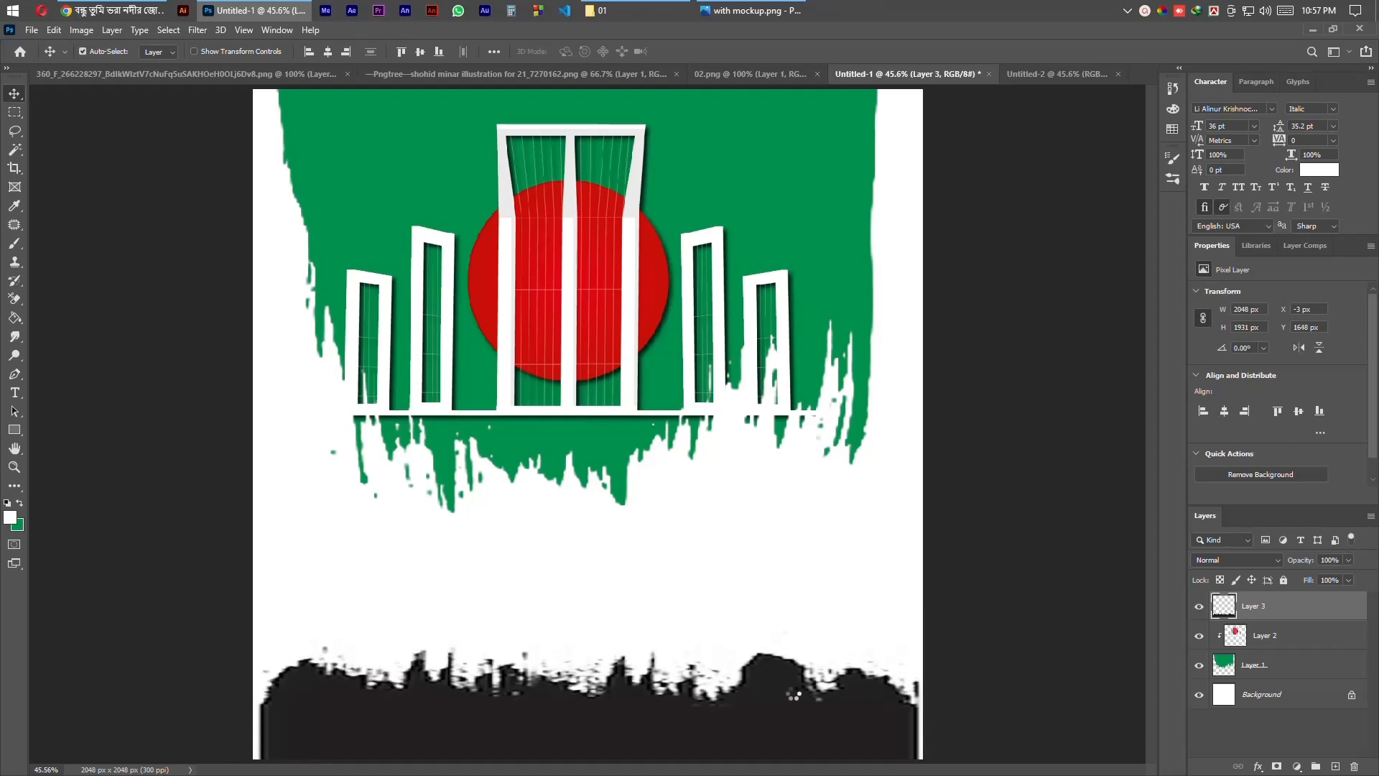
key("Down")
key("Down")
key("Down")
key("Down")
key("Down")
key("Down")
key("Down")
key("Down")
key("Down")
key("Down")
key("Down")
key("Down")
key("Down")
key("Down")
key("Down")
key("Down")
key("Down")
key("Down")
key("Left")
key("Left")
key("Left")
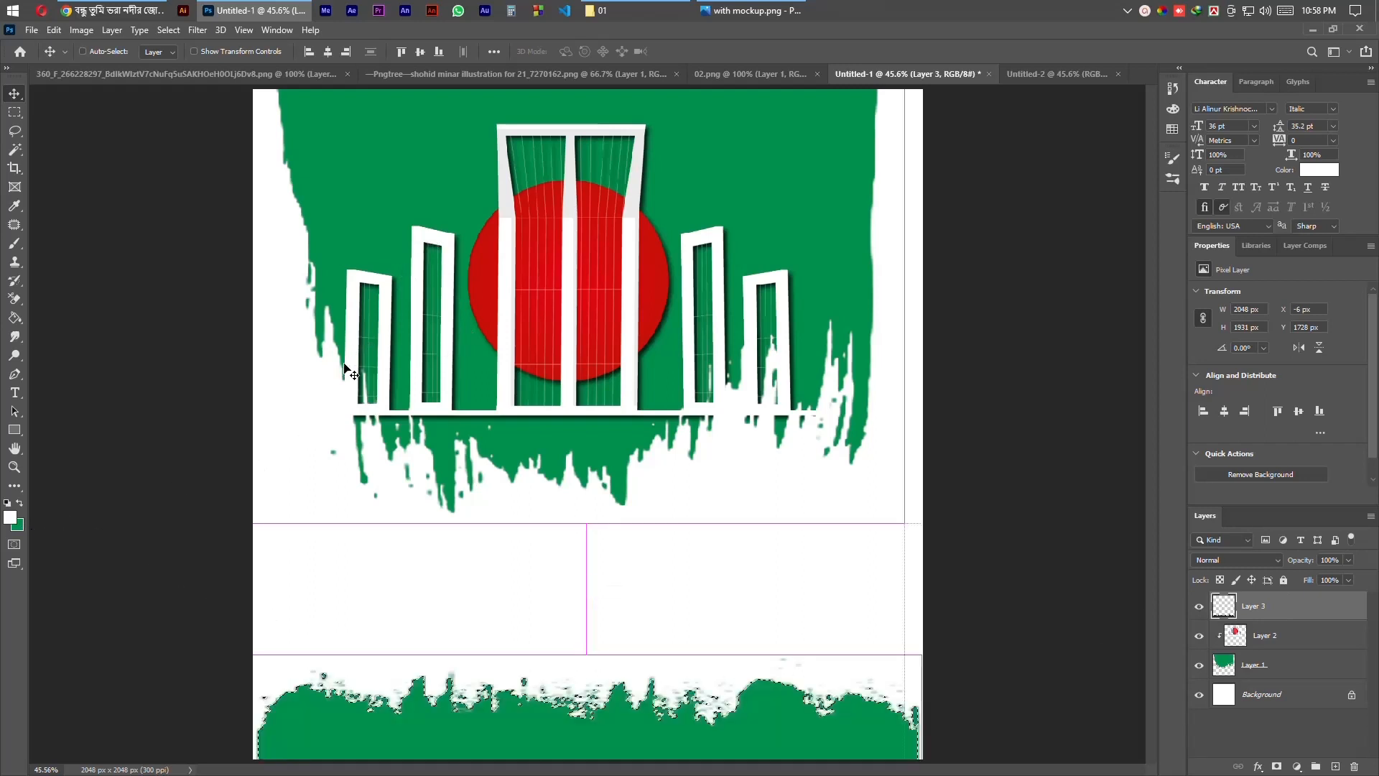
Step: Fill the bottom brush stroke with the green background color and clear the selection
key("ctrl+shift+BackSpace")
key("ctrl")
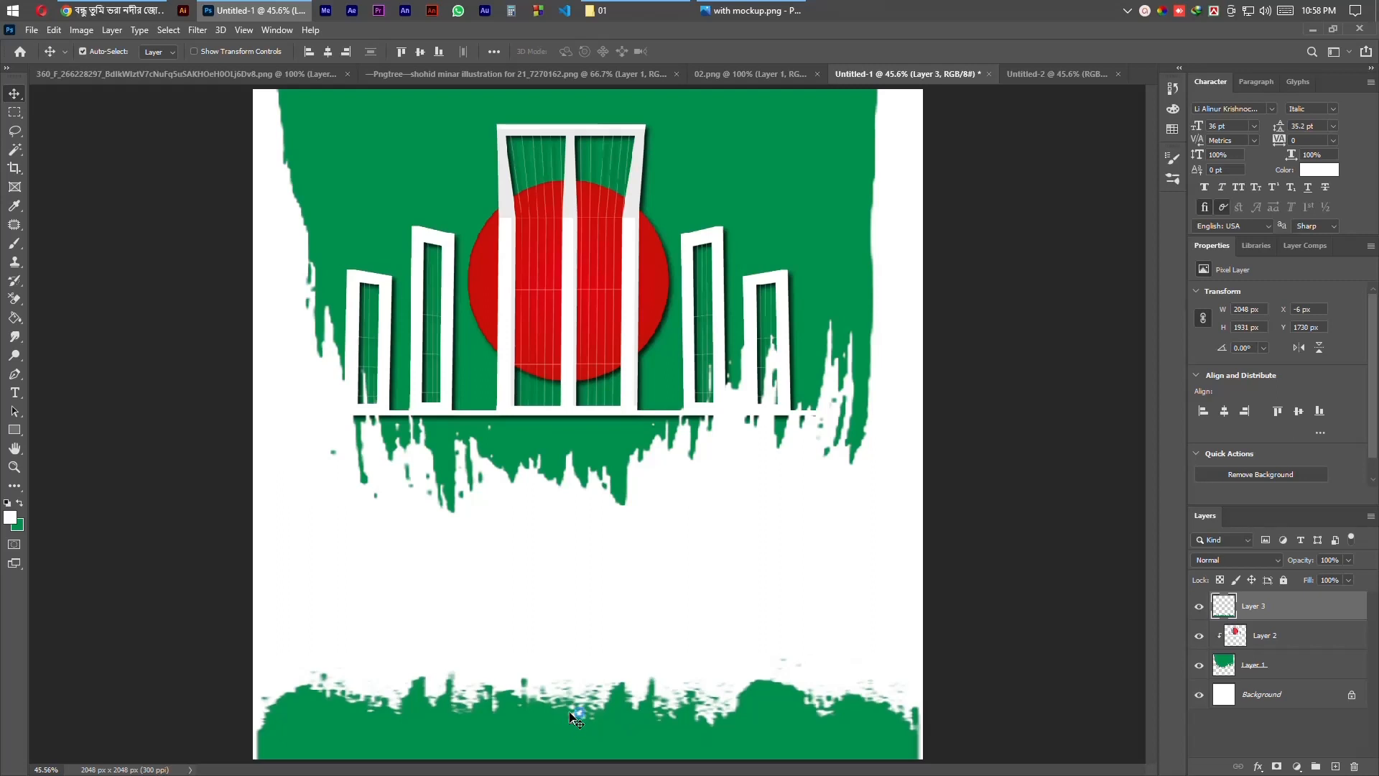
Step: Nudge the green bottom brush stroke further down to about Y 1776 px and slightly left to X -10 px
key("shift+Down")
key("shift+Down")
key("Down")
key("Down")
key("Down")
key("Down")
key("Down")
key("Down")
key("Down")
key("Down")
key("Left")
key("Left")
key("Left")
key("Left")
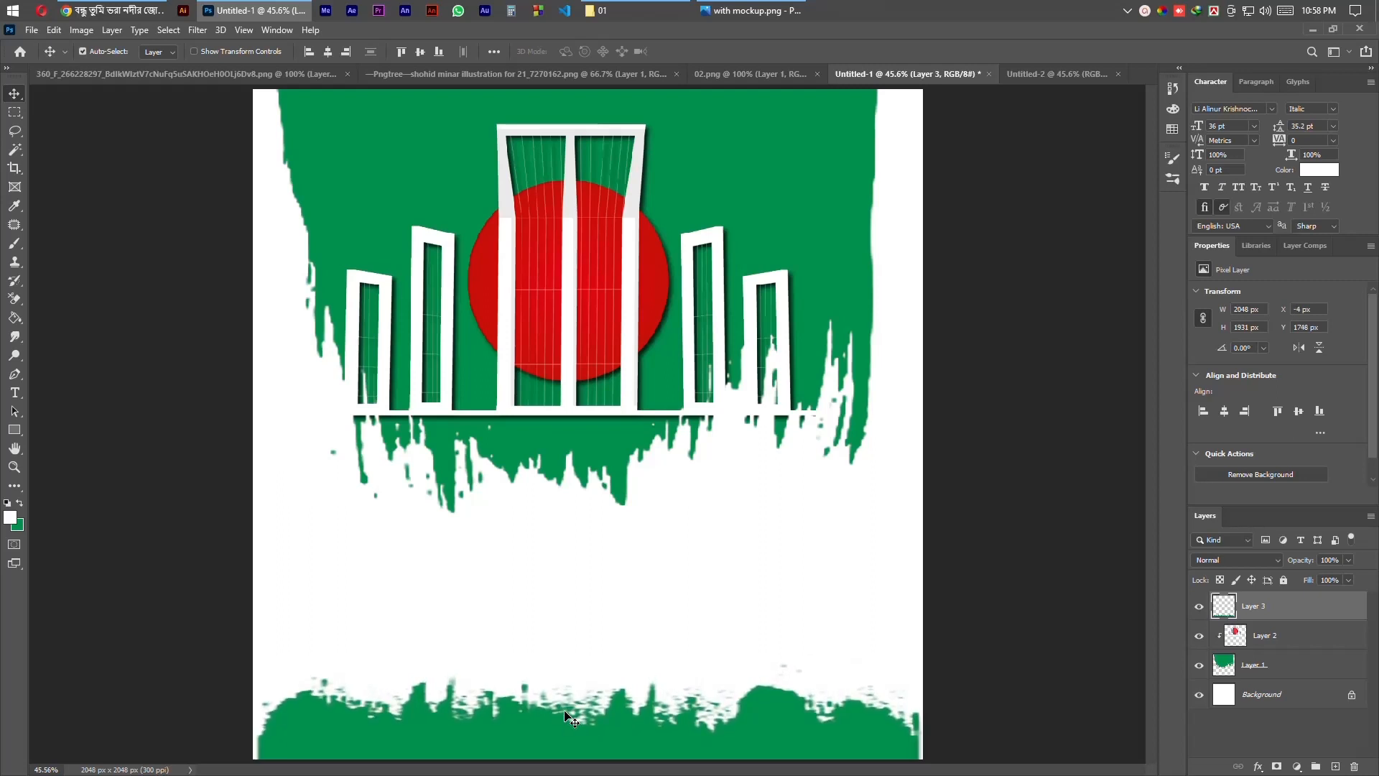
key("Down")
key("Down")
key("Down")
key("Down")
key("Down")
key("Down")
key("Down")
key("Down")
key("Down")
key("Down")
key("Down")
key("Down")
key("Down")
key("Down")
key("Down")
key("Down")
key("Down")
key("Down")
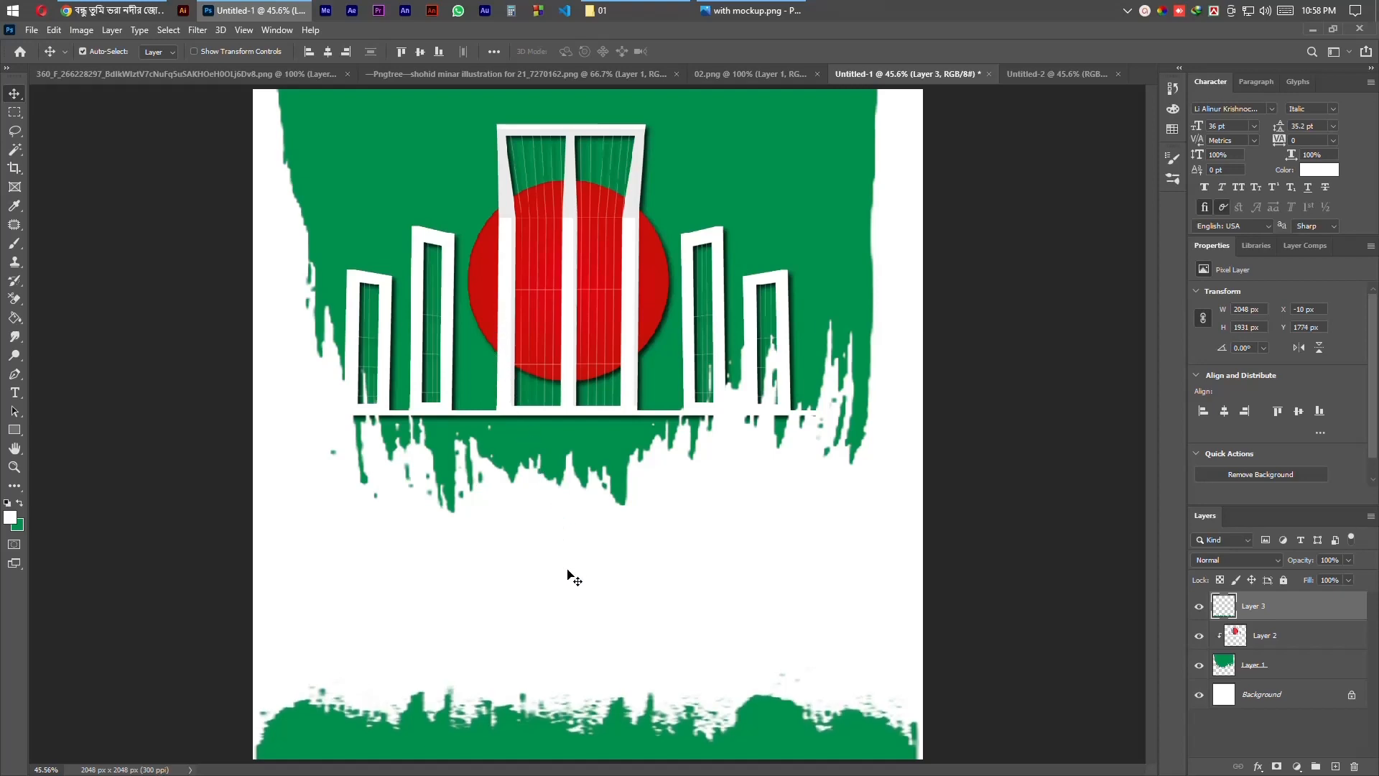
Step: Check the reference poster and add the 36 pt Bangla 21 February heading in the white area below the illustration
left_click(753, 11)
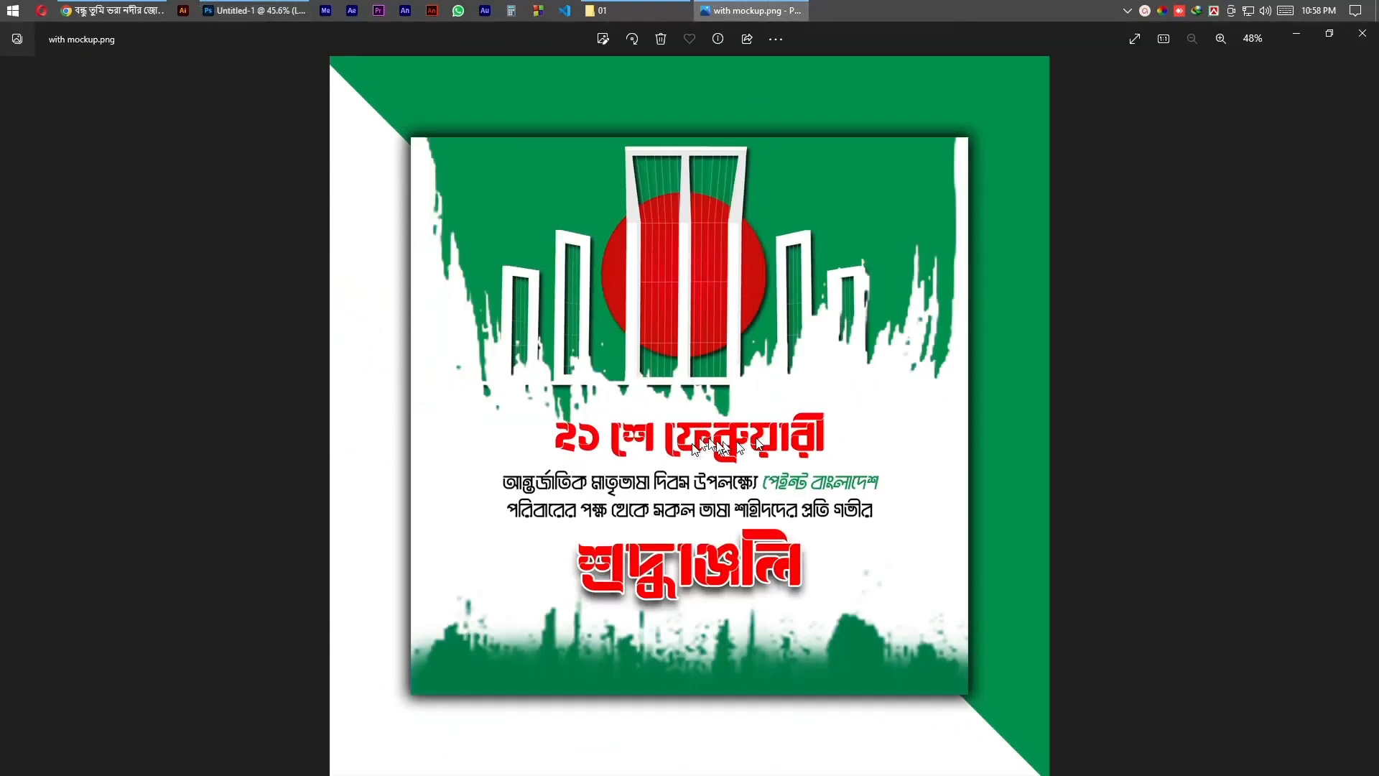
left_click(277, 12)
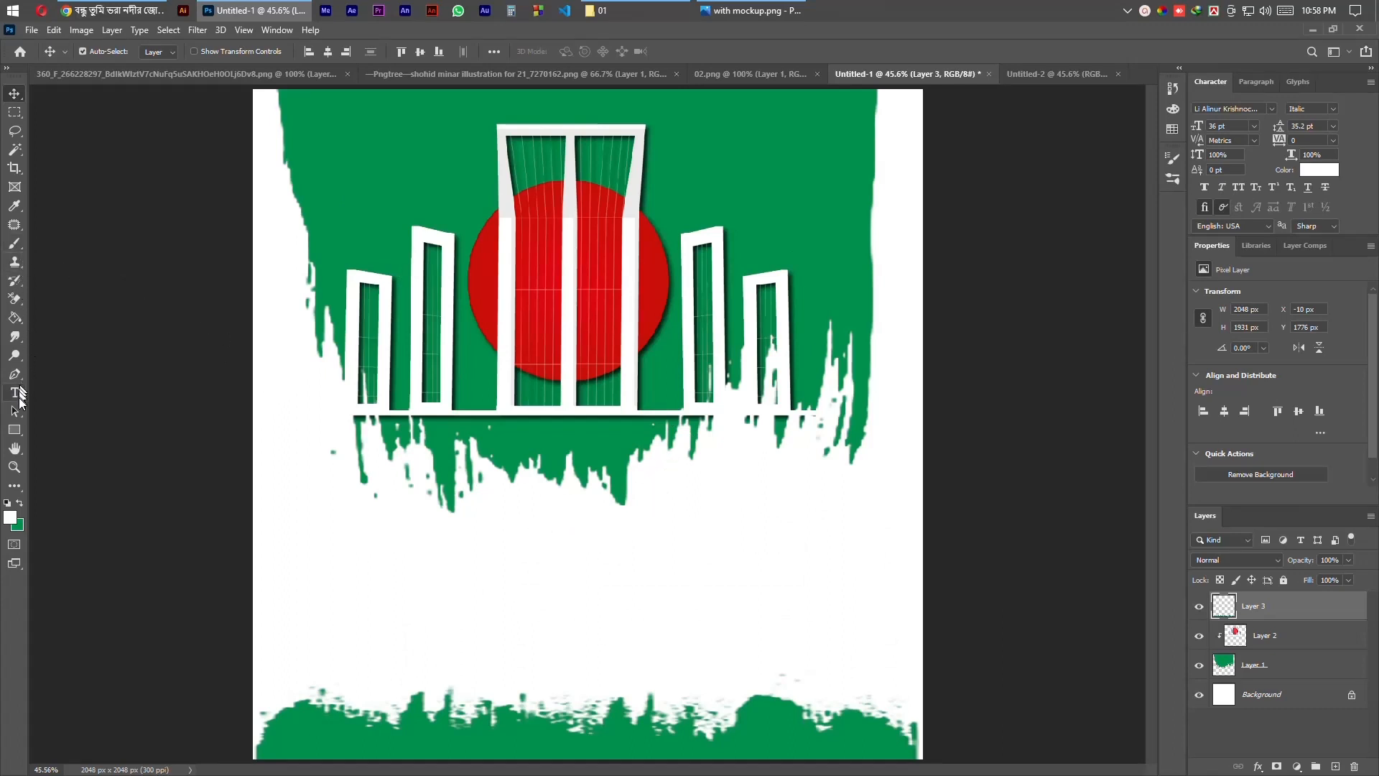
left_click(17, 393)
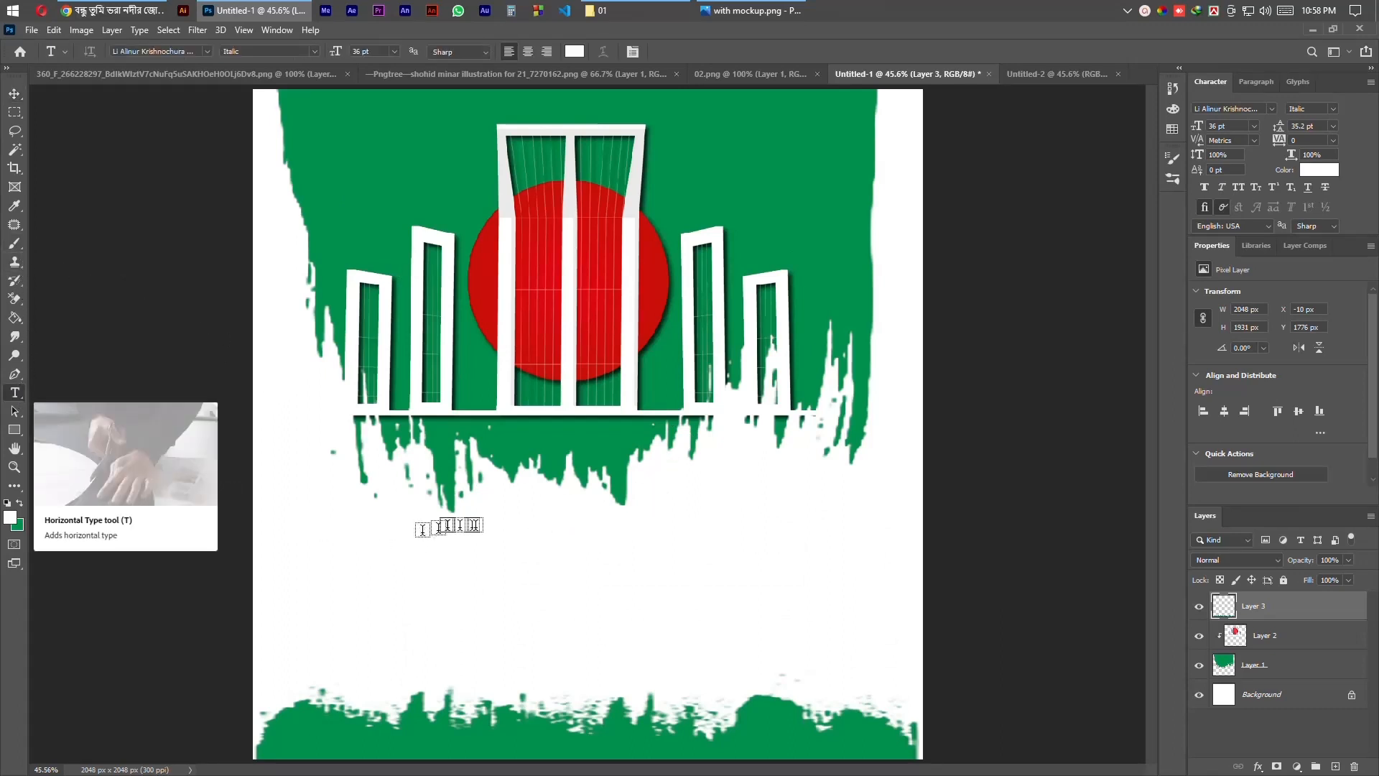
left_click(540, 559)
key("BackSpace")
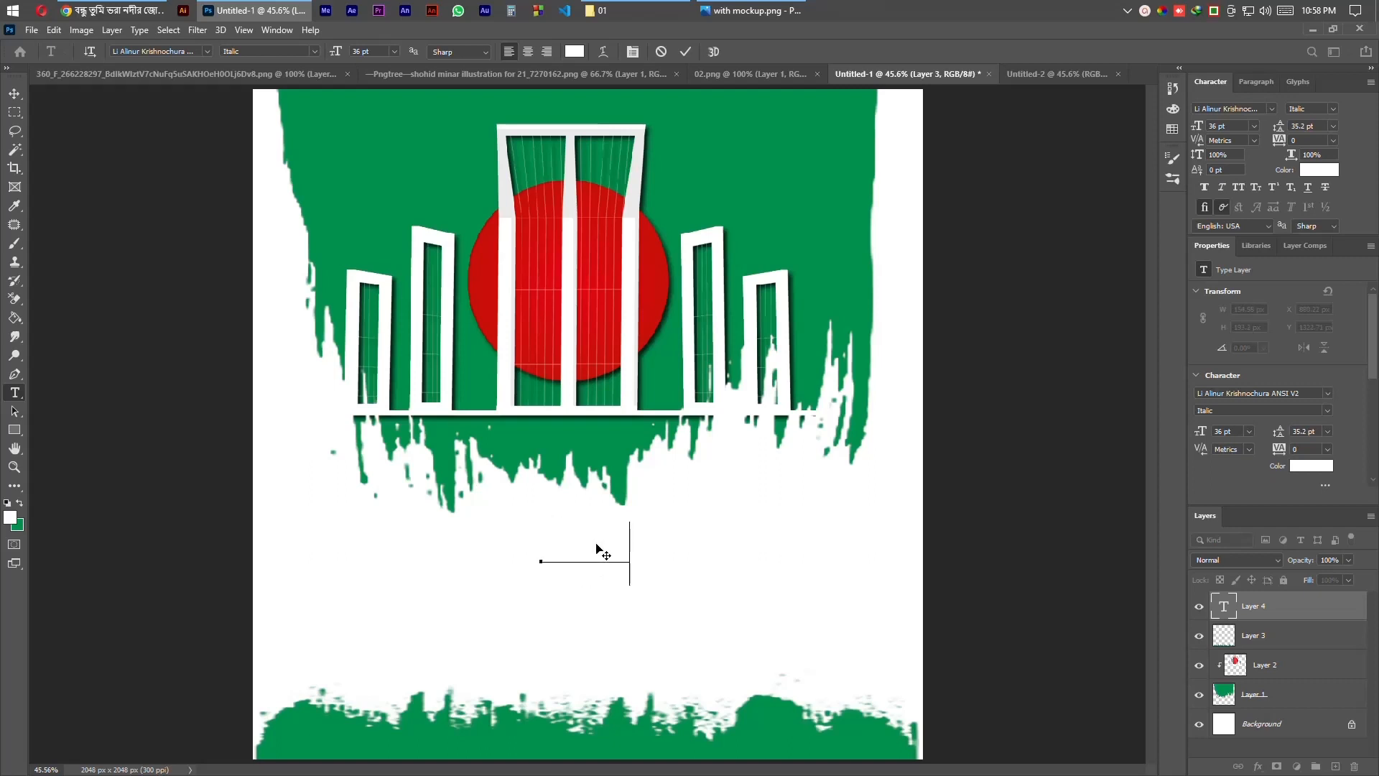
type("k")
key("ctrl+Return")
key("i")
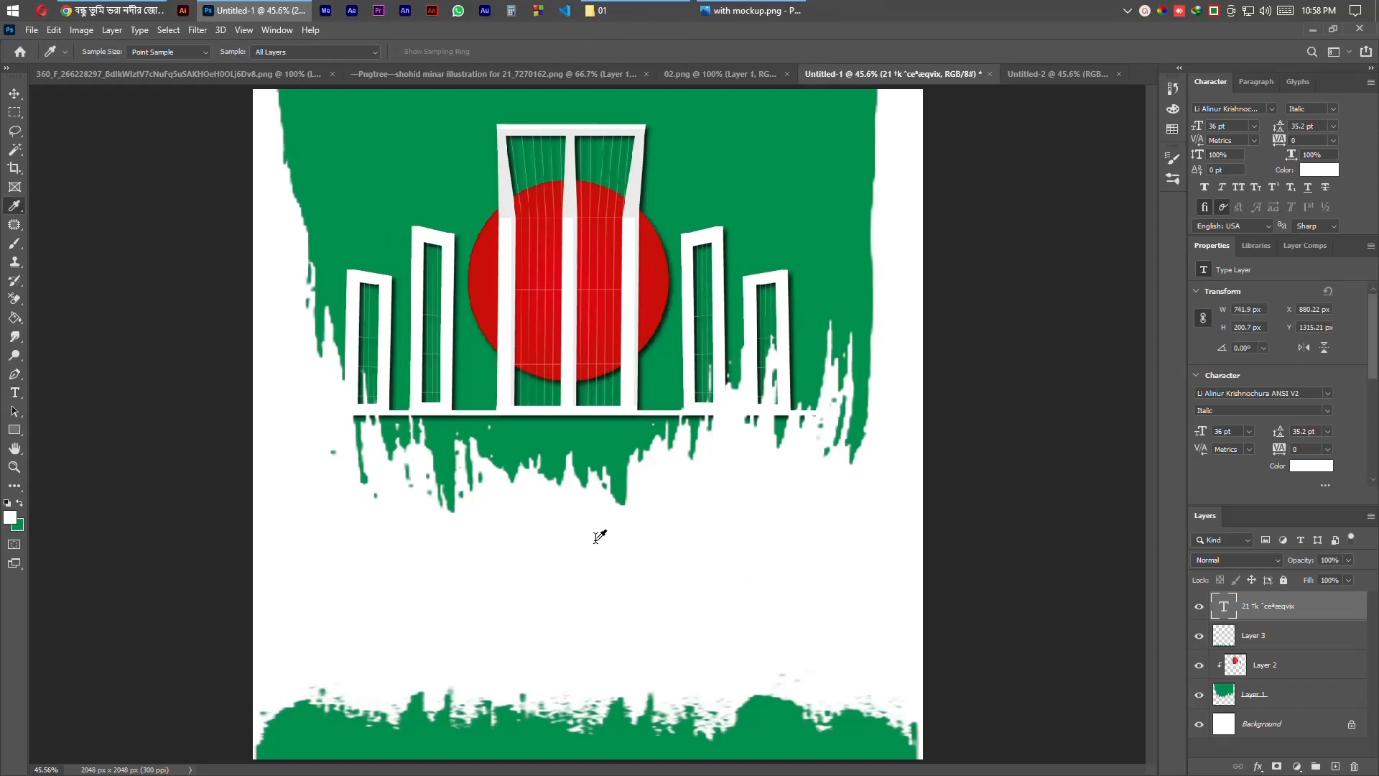
key("v")
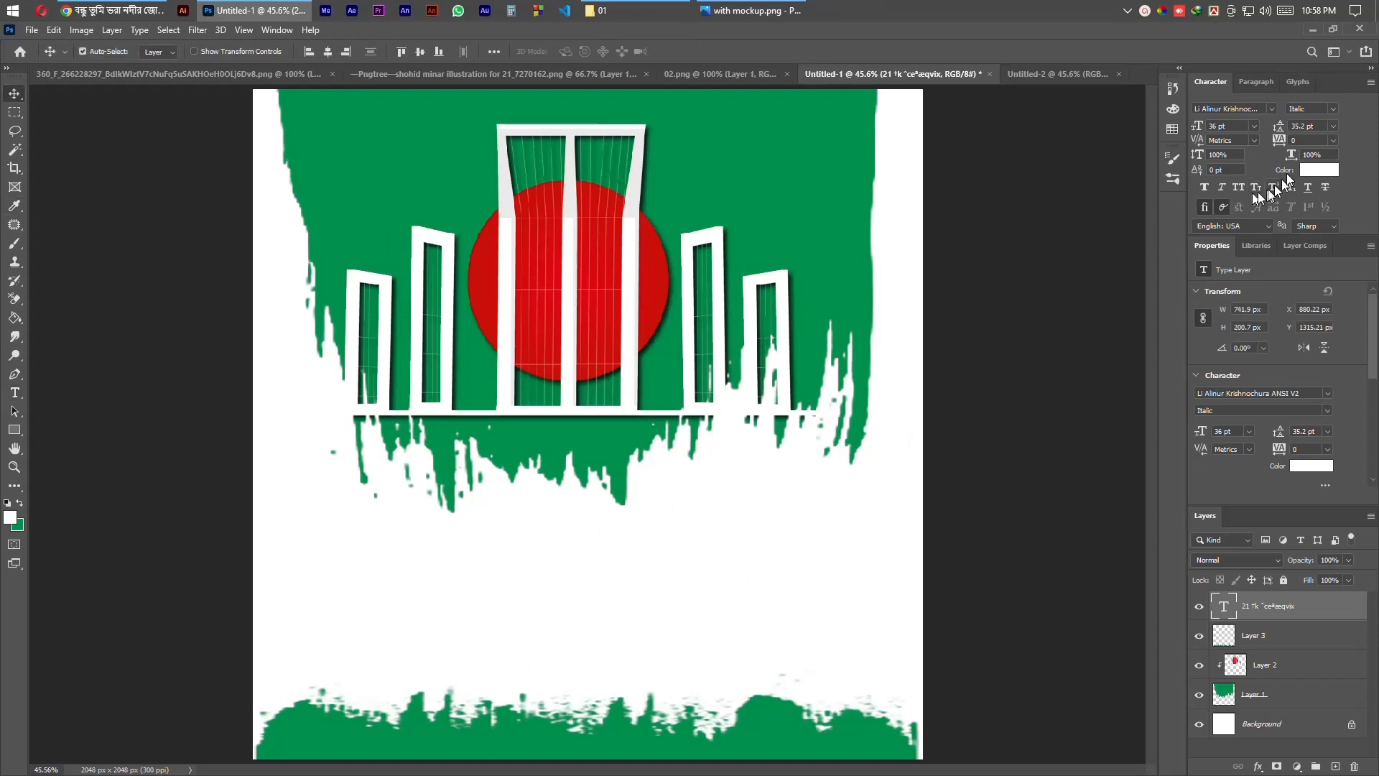
Step: Set the heading text color to pure red, ff0000
left_click(1317, 171)
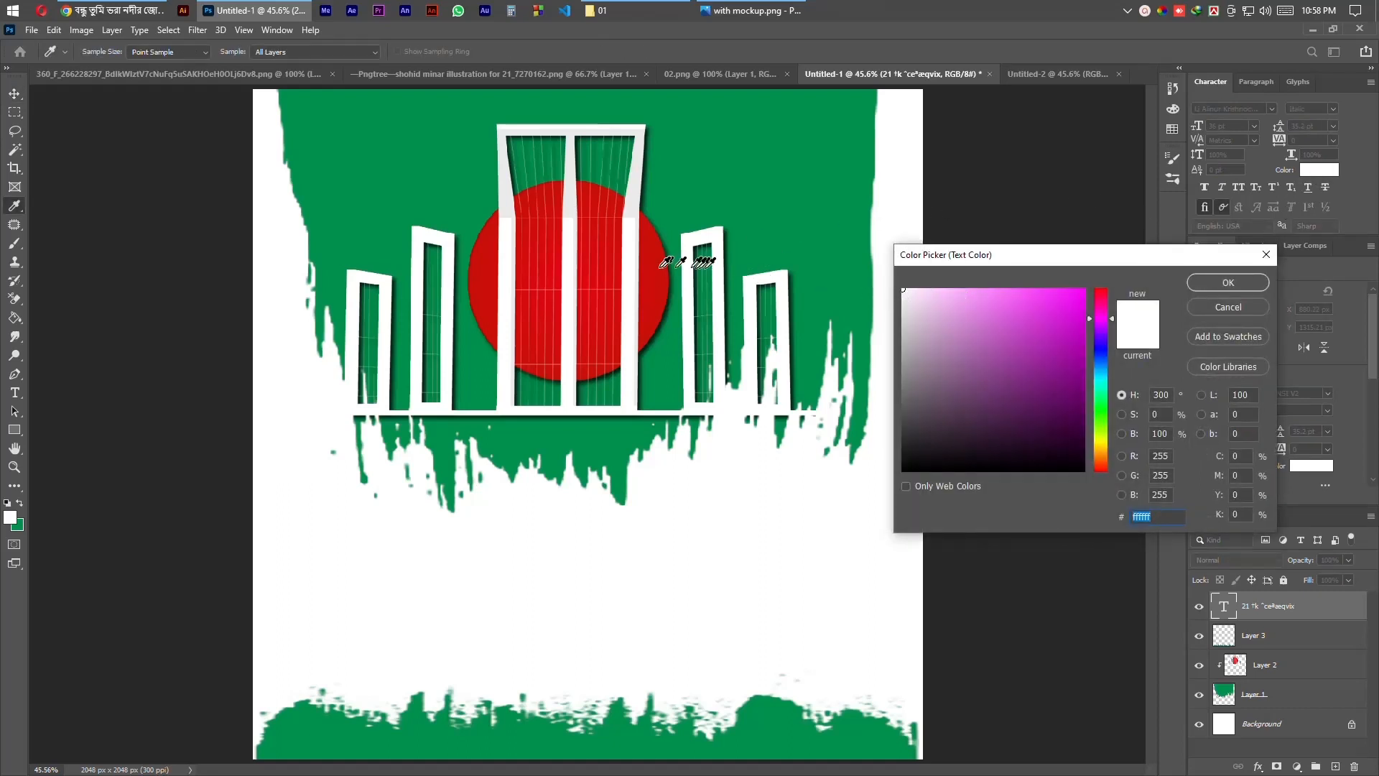
left_click(1101, 288)
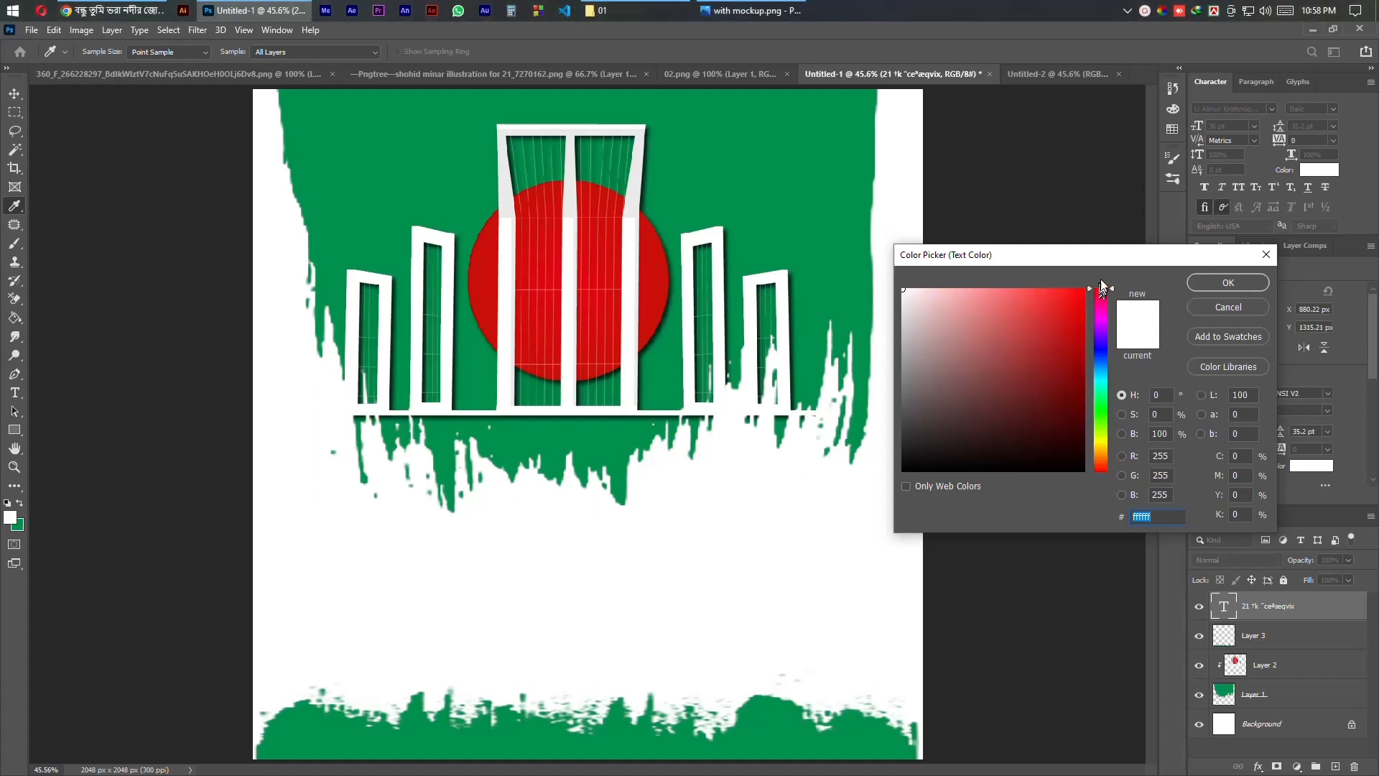
left_click(1083, 295)
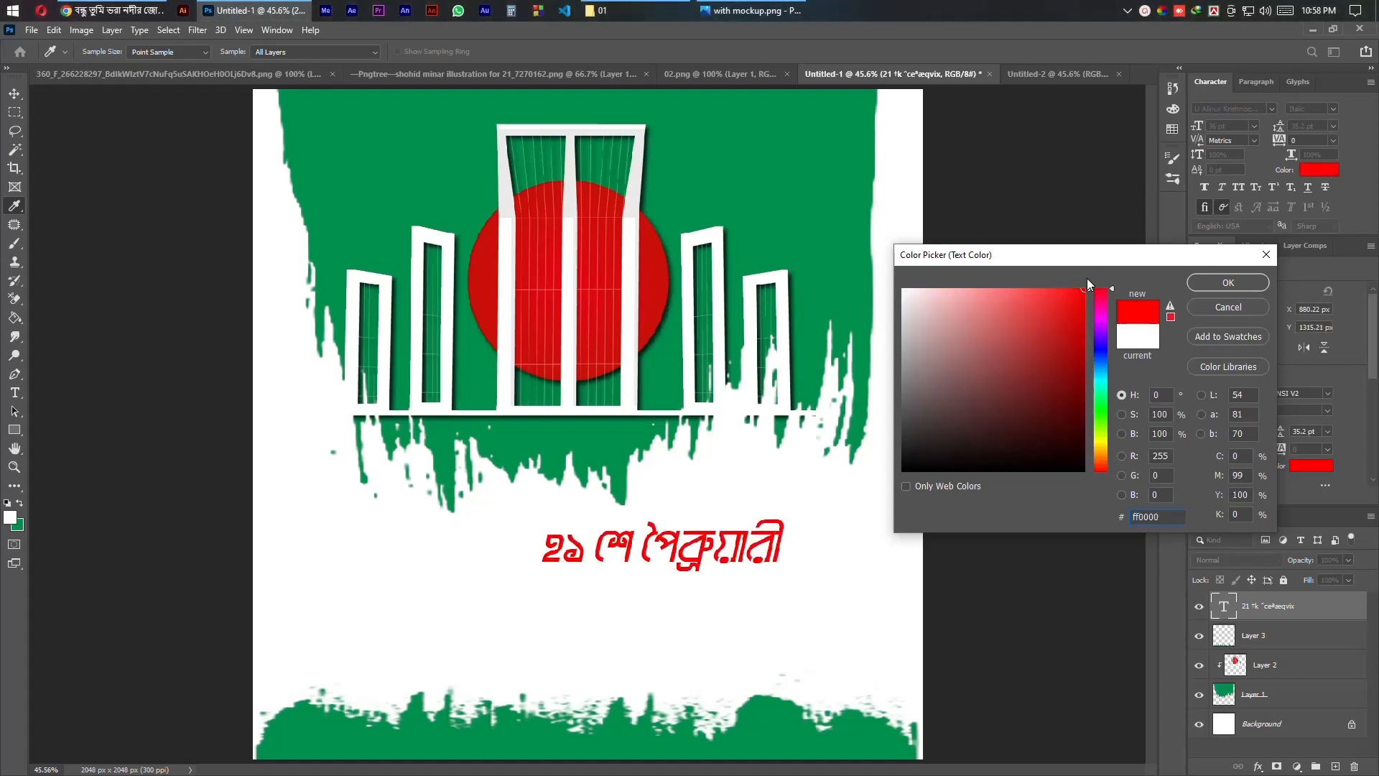
key("Return")
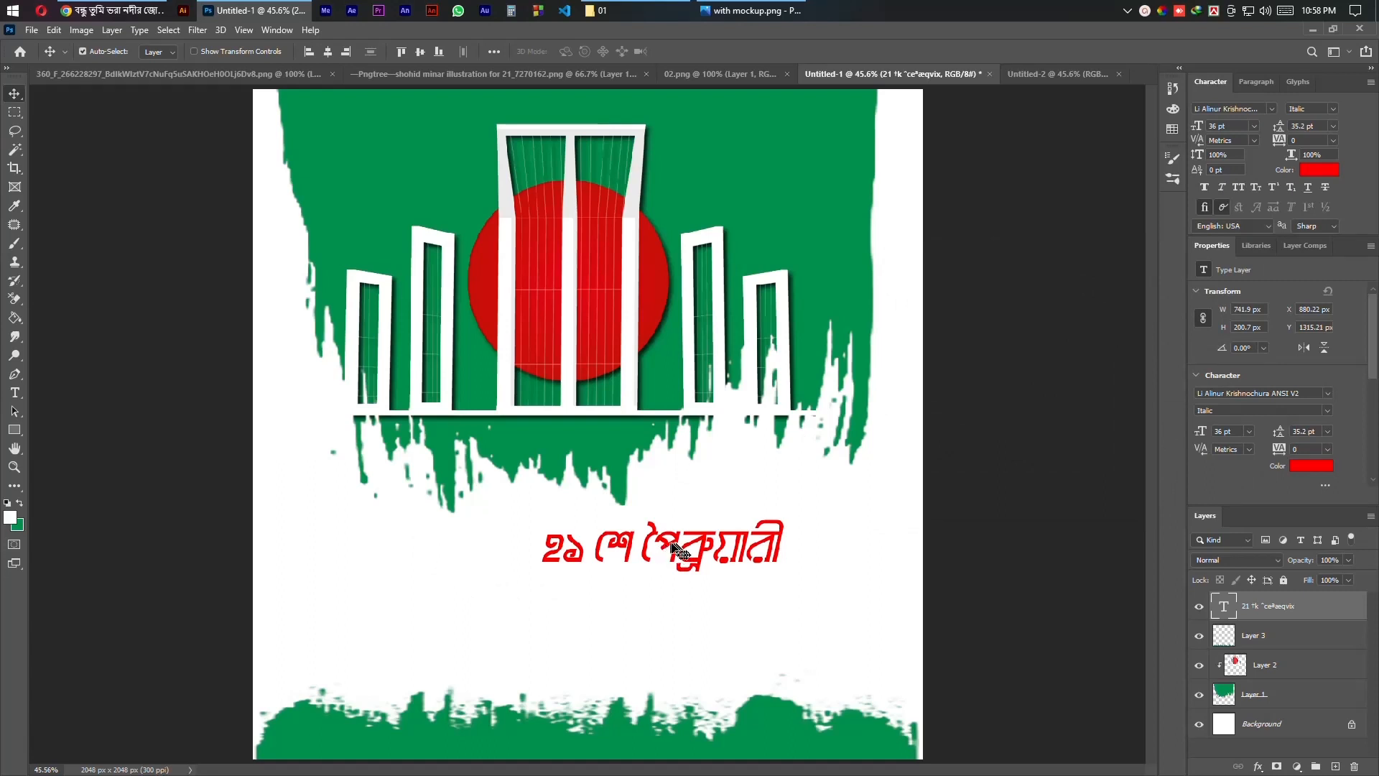
Step: Move the heading closer to the canvas center and correct its last word to ফেব্রুয়ারী
left_click_drag(670, 547, 582, 537)
key("t")
left_click(613, 533)
key("BackSpace")
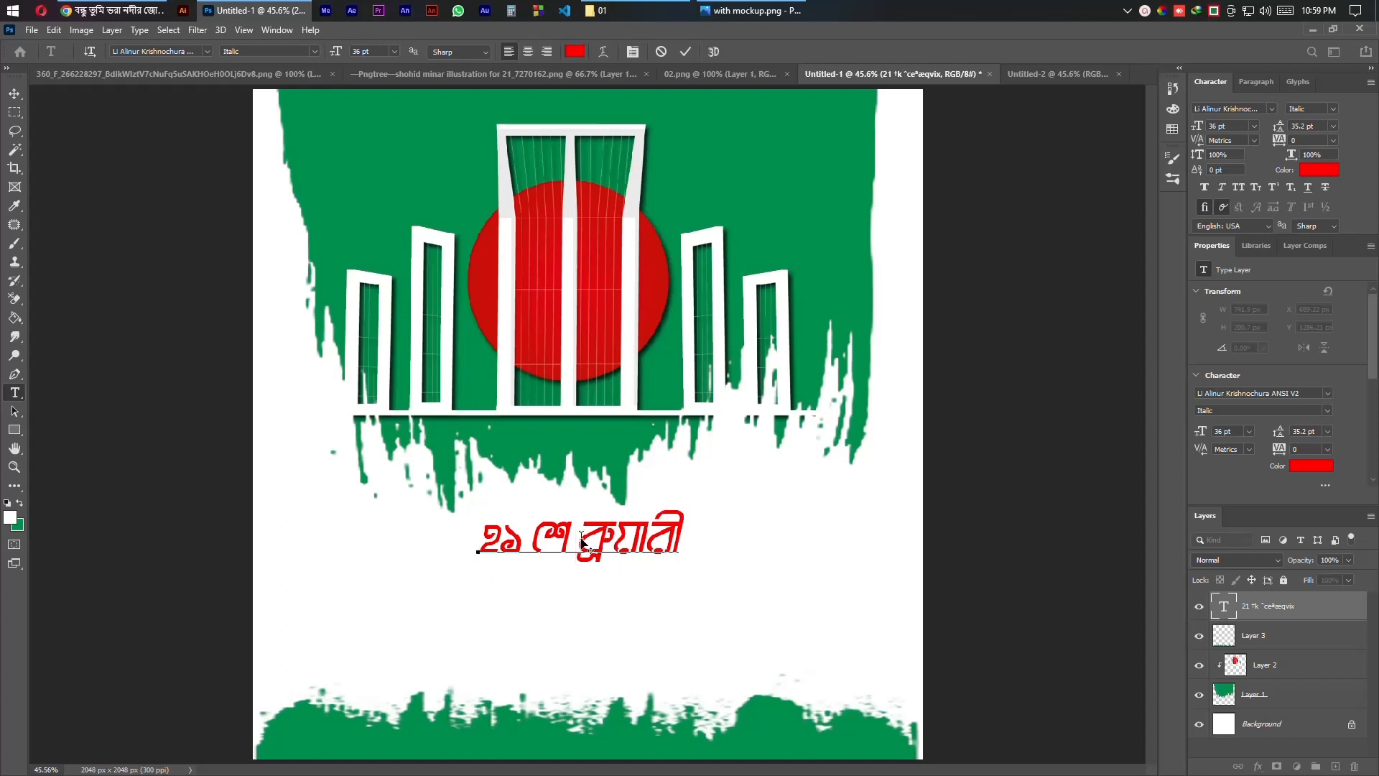
type("ˆd")
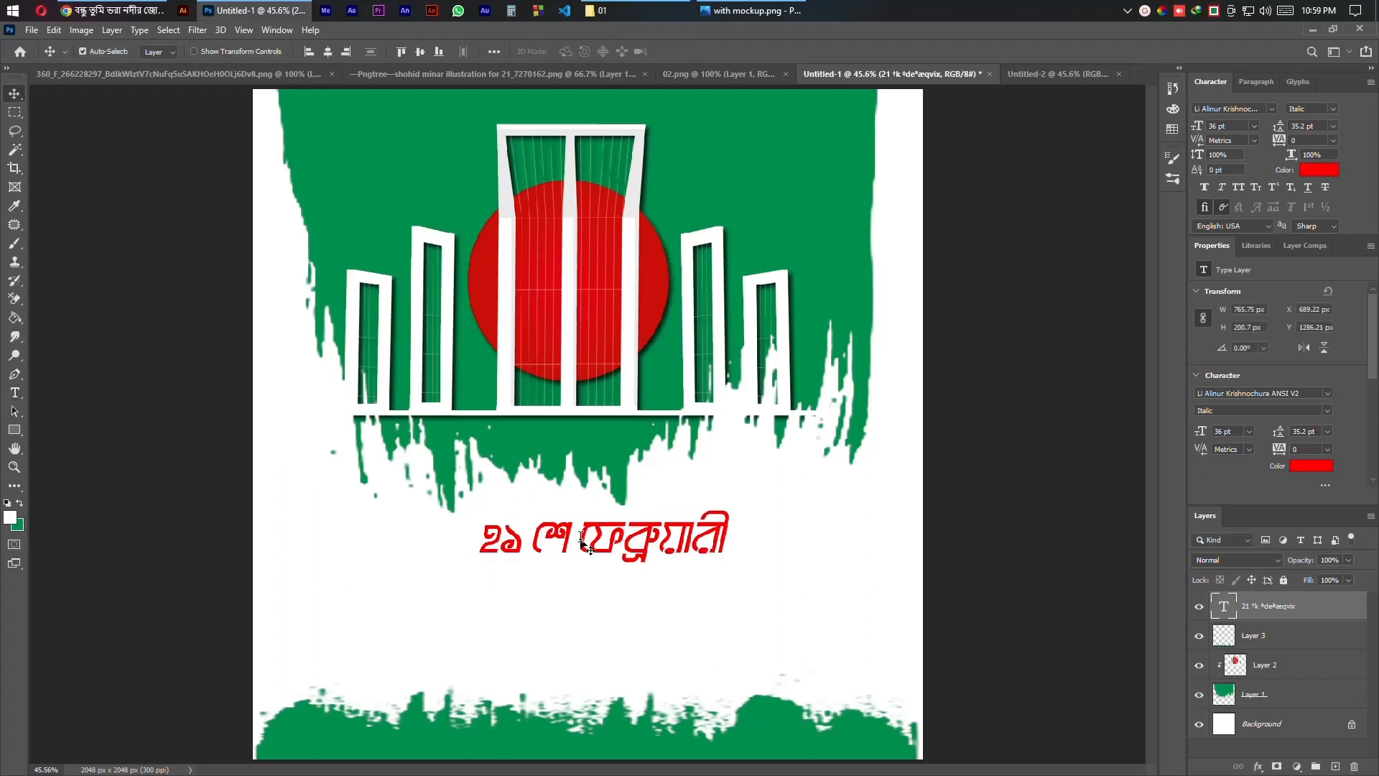
Step: Browse the Li fonts and change the whole heading to Li MadanMohan ANSI V2 Regular
key("ctrl+a")
left_click(1257, 109)
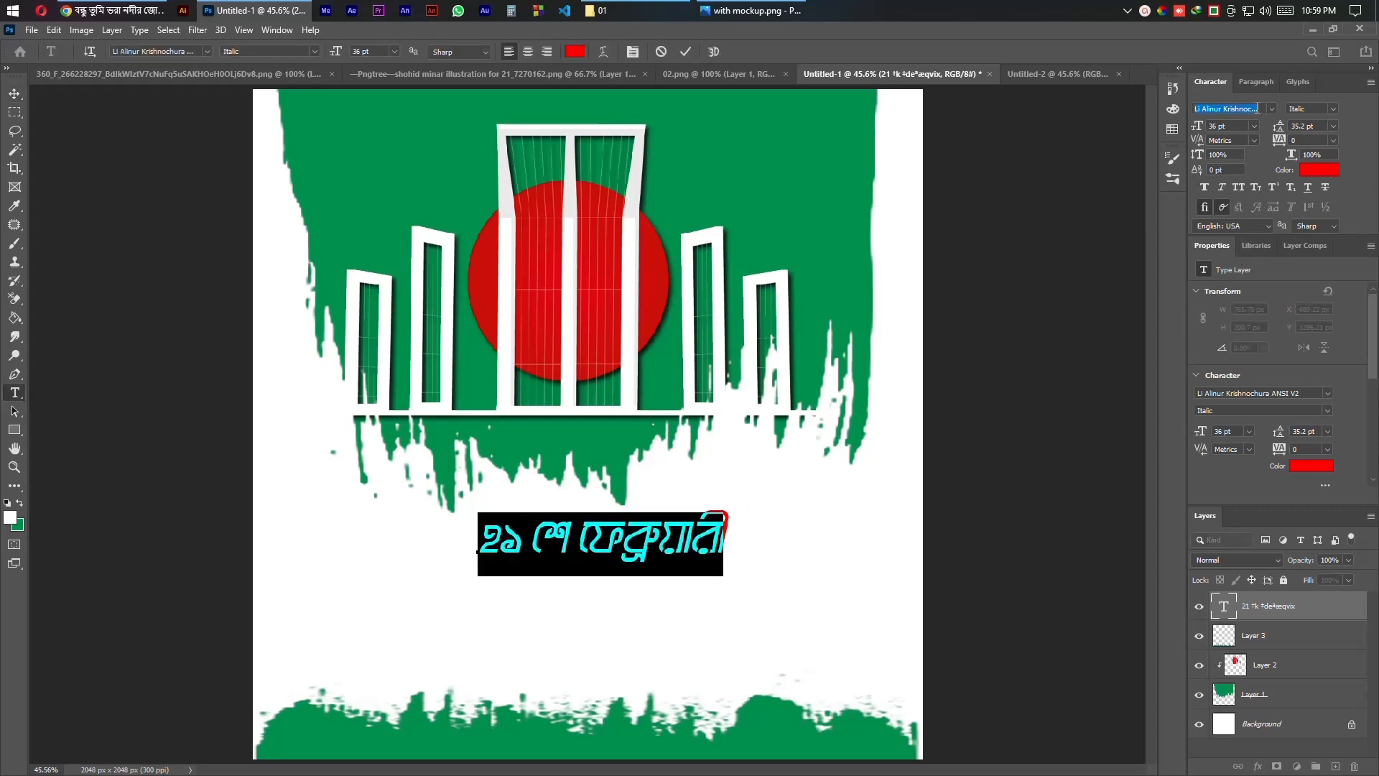
type("`n")
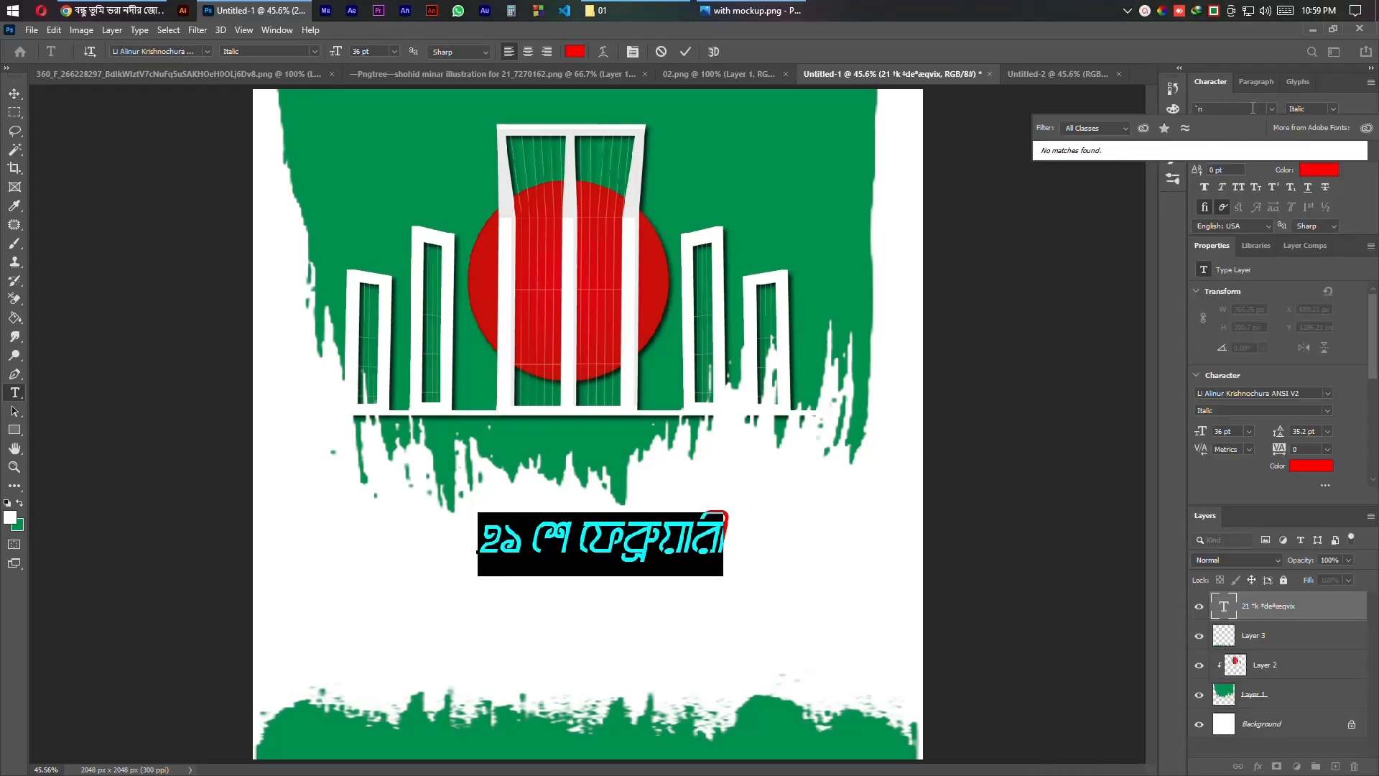
key("BackSpace")
key("BackSpace")
type("li")
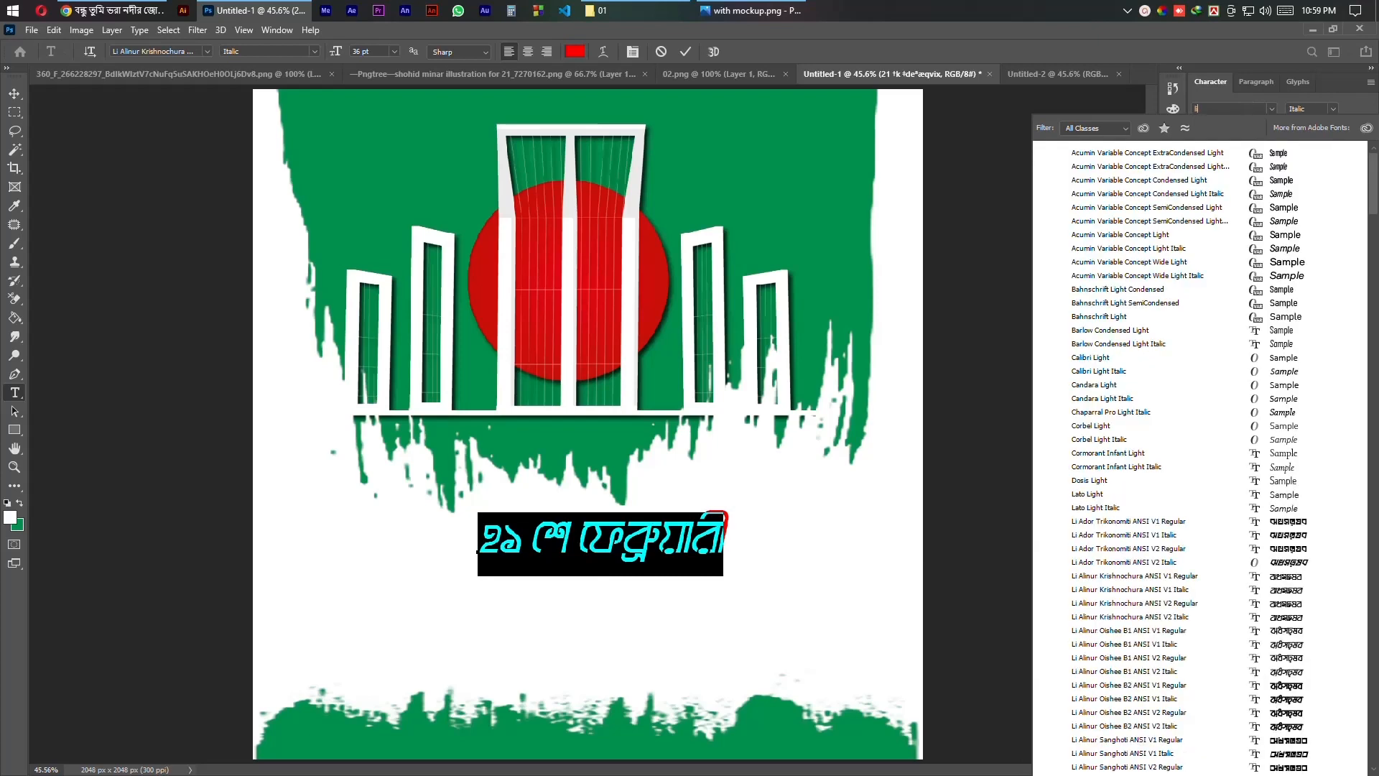
scroll(1213, 546, "down", 1)
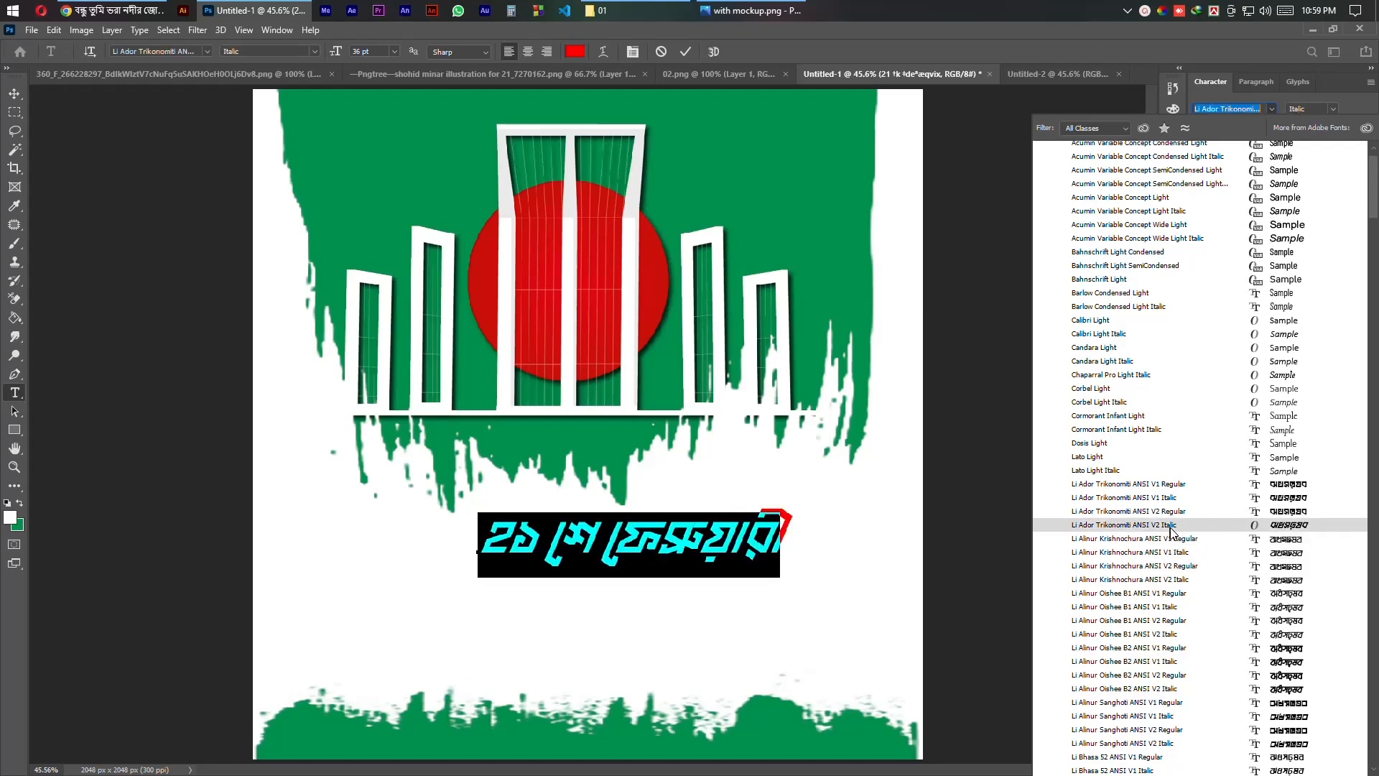
scroll(1171, 531, "down", 1)
scroll(1171, 532, "down", 2)
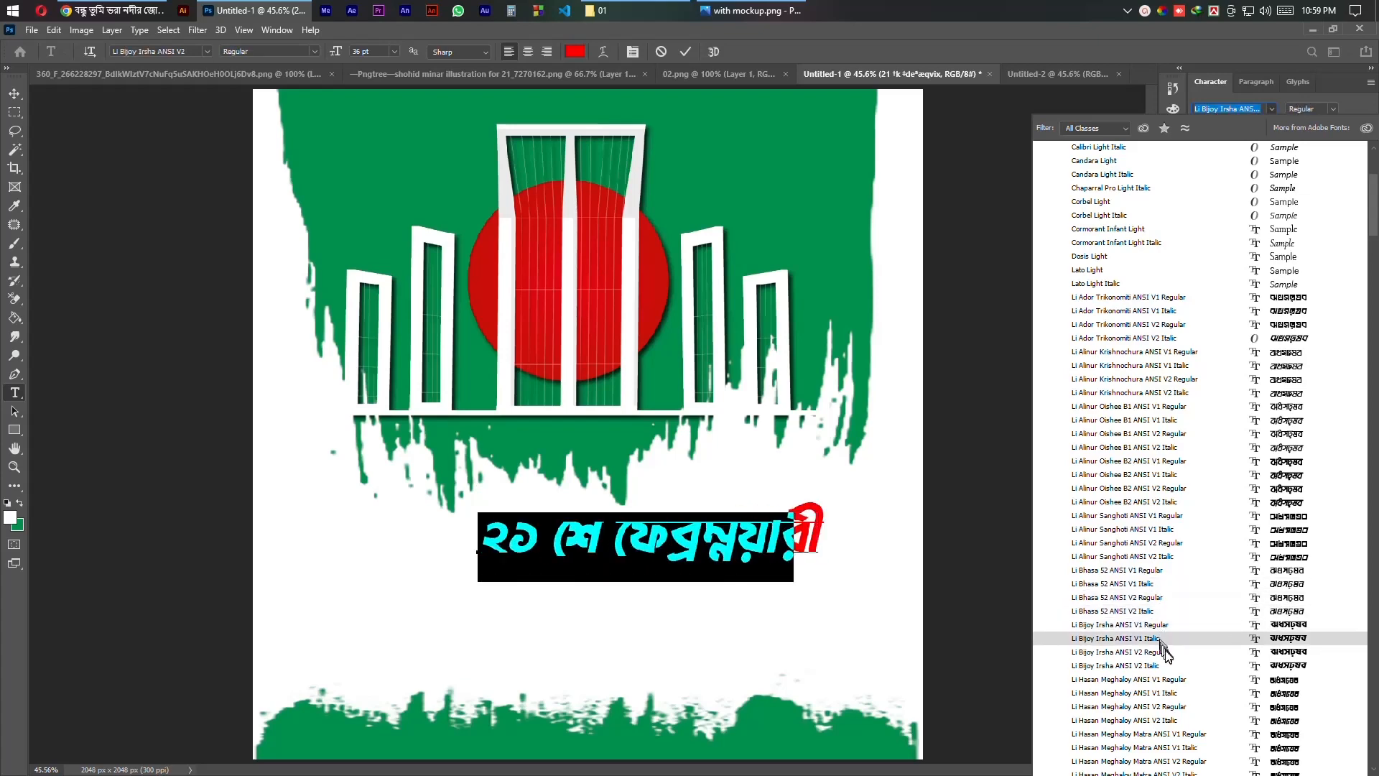
scroll(1164, 650, "down", 2)
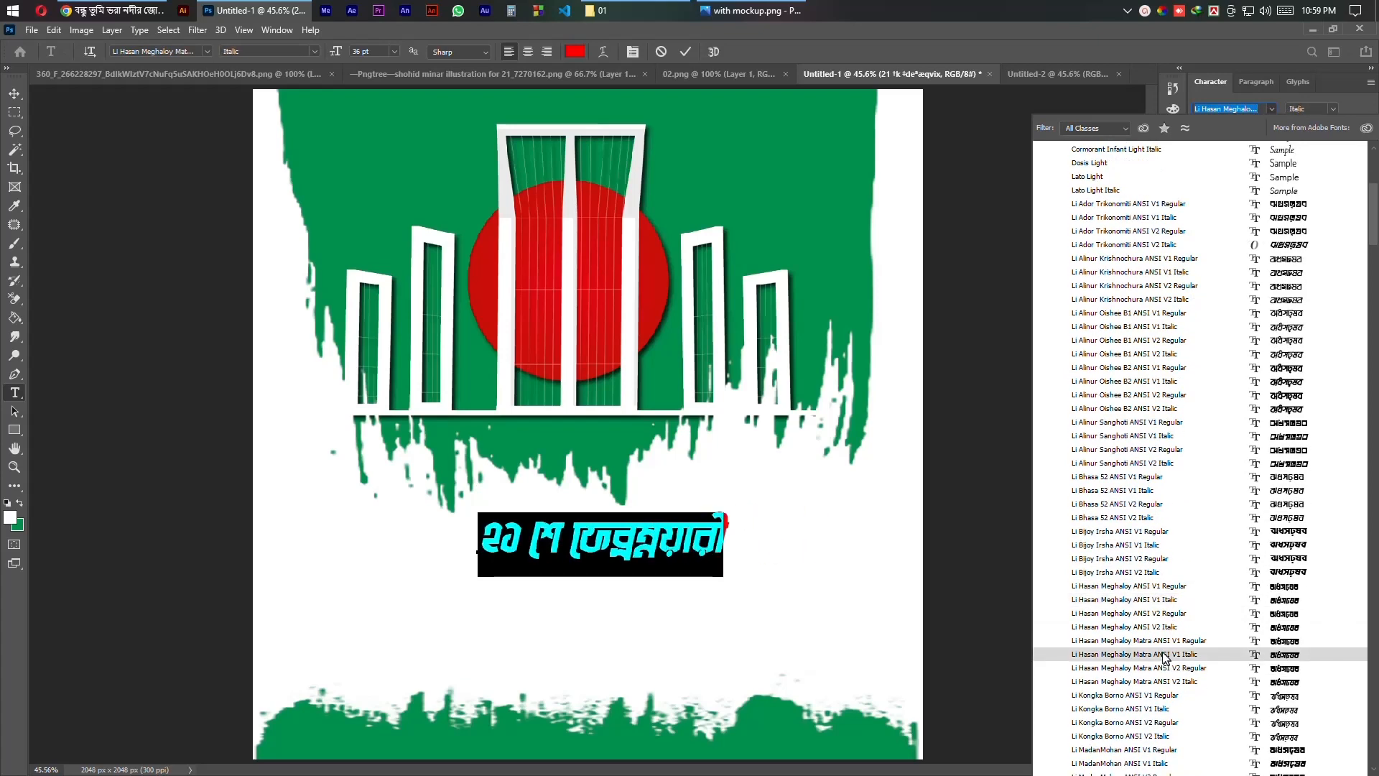
scroll(1165, 641, "down", 2)
scroll(1165, 642, "down", 1)
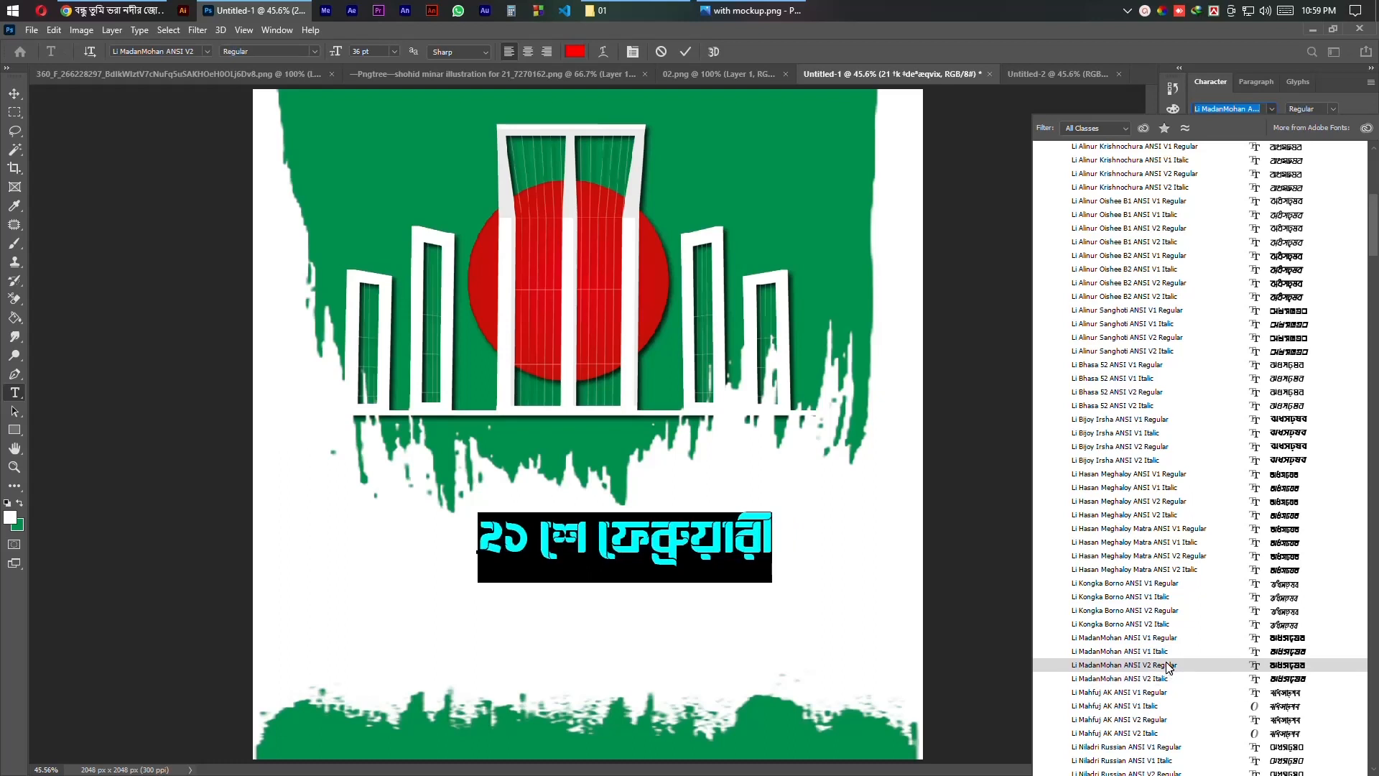
left_click(1169, 665)
key("ctrl+Return")
key("v")
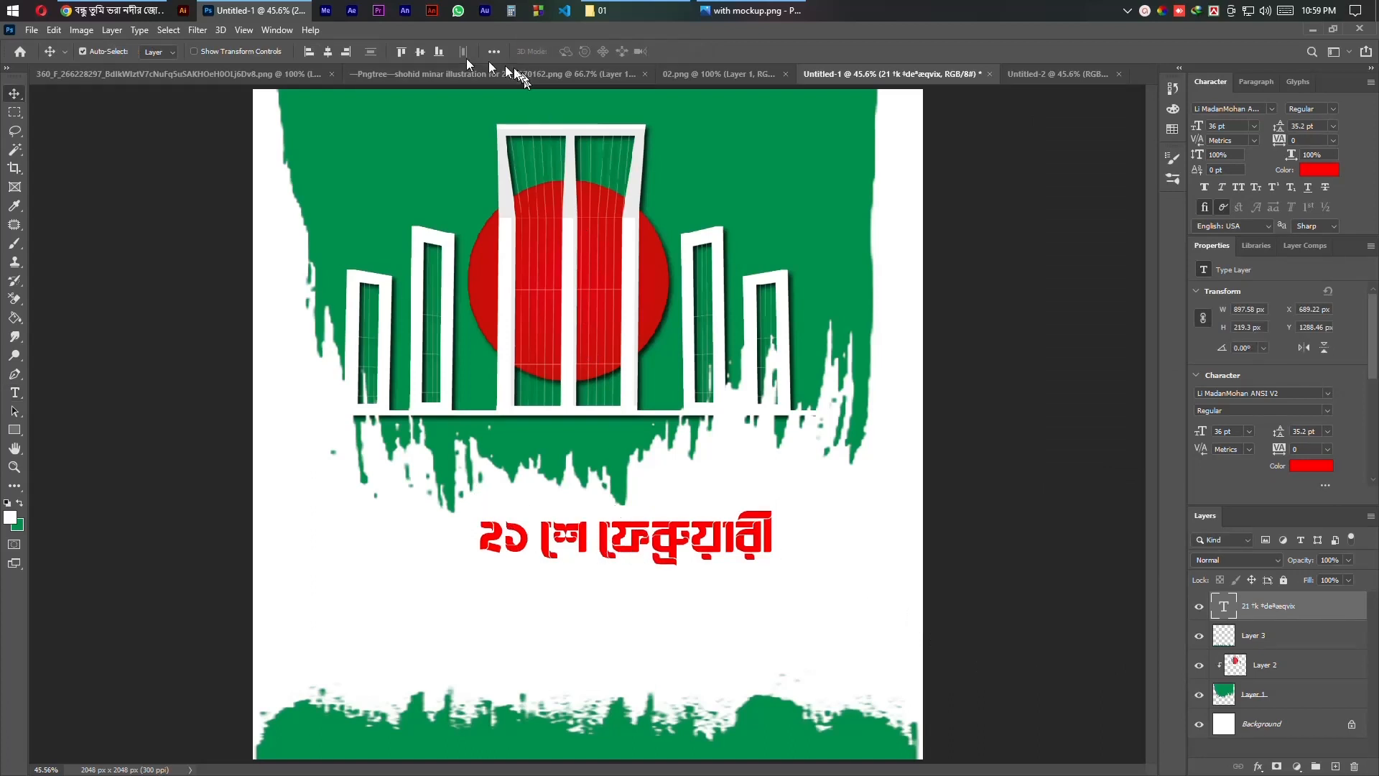
Step: Center the heading horizontally on the canvas and nudge it up to just below the green brush stroke
left_click(327, 52)
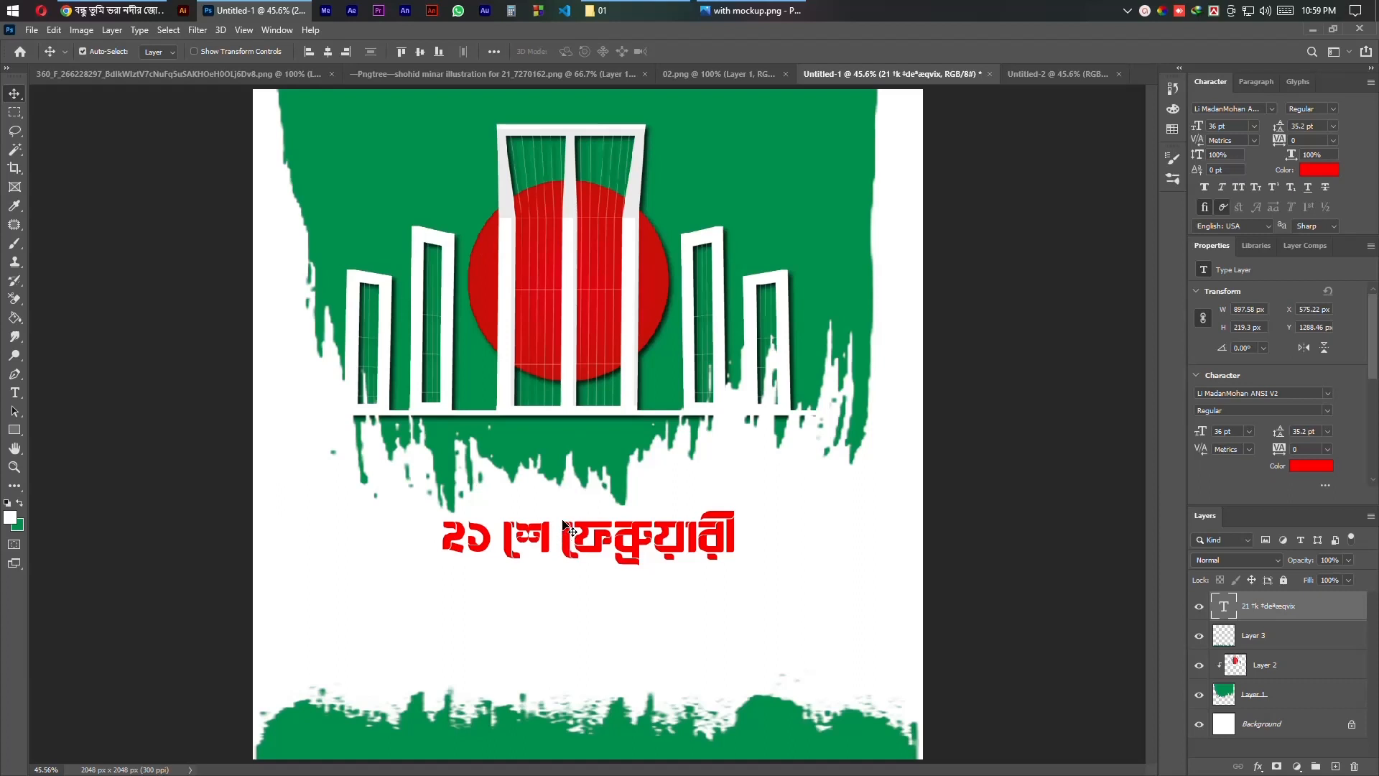
key("Up")
key("Up")
key("Up")
key("Up")
key("Up")
key("Up")
key("Up")
key("Up")
key("Up")
key("Up")
key("Up")
key("Up")
key("Up")
key("Up")
key("Up")
key("Up")
key("Up")
key("Up")
key("Up")
key("Up")
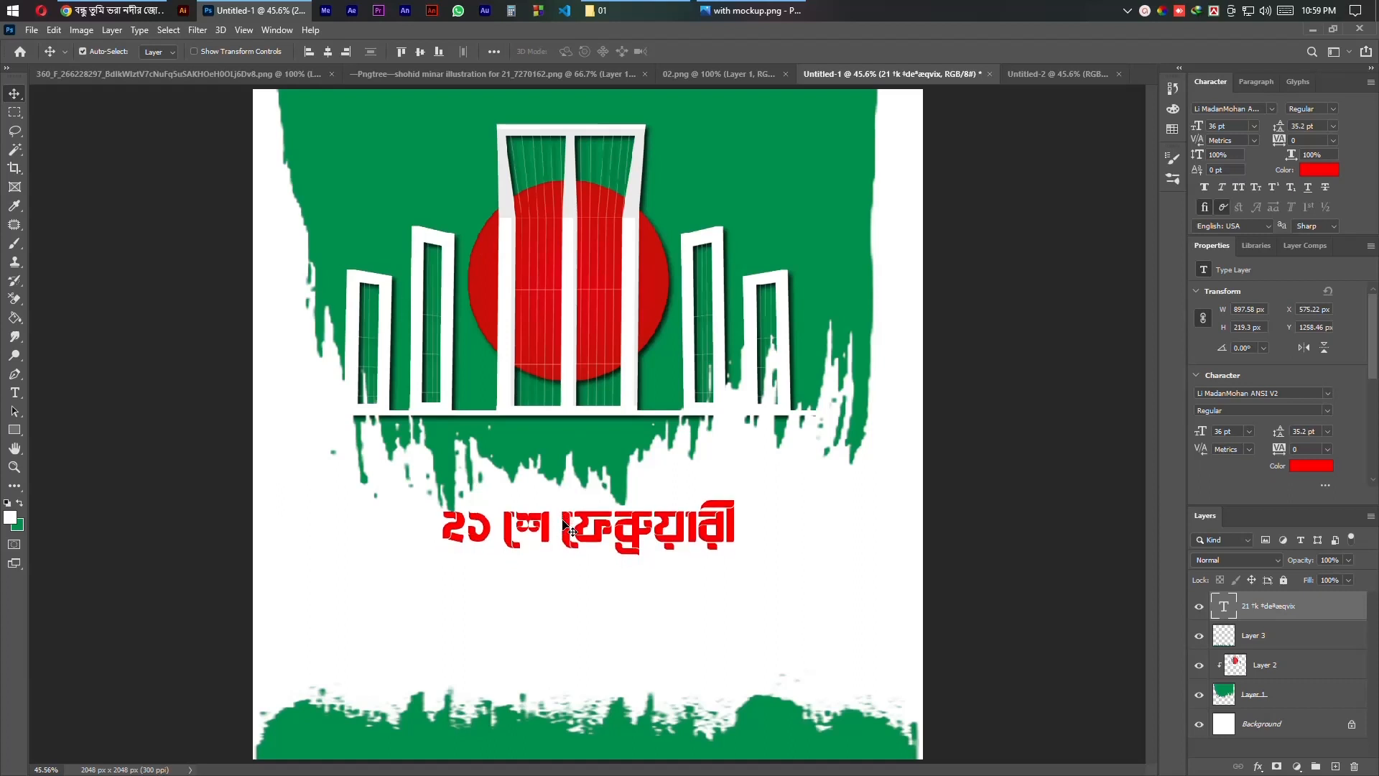
key("Up")
key("Up")
key("Up")
key("Left")
key("Left")
key("Left")
key("Left")
key("Left")
key("Left")
key("Left")
key("Left")
key("Left")
key("Left")
key("Left")
key("Left")
key("Left")
key("Left")
key("Left")
Step: Duplicate the red heading directly below the original, at about Y 1444 px
left_click_drag(567, 519, 563, 585)
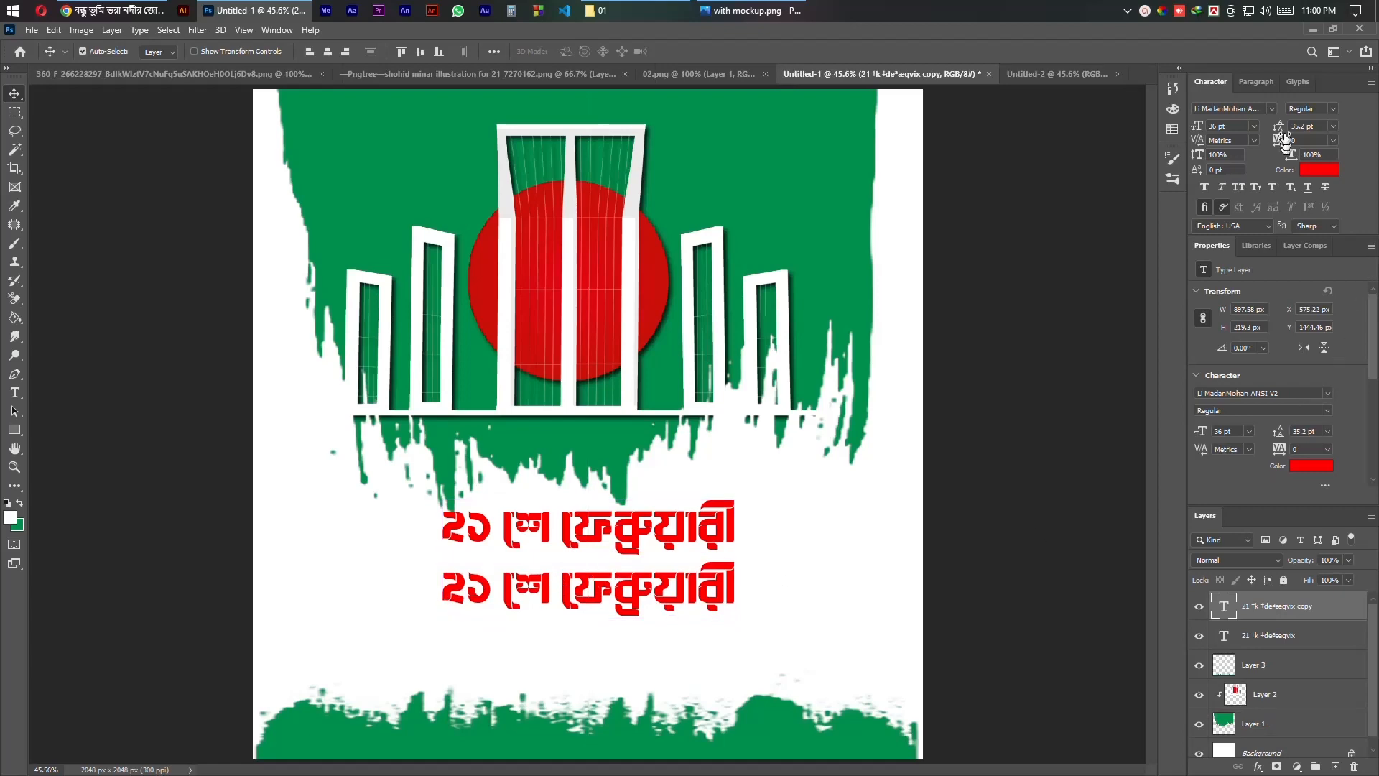
Step: Change the duplicated heading's font to Li Alinur Krishnochura ANSI V2 Regular
left_click(1258, 109)
type("l")
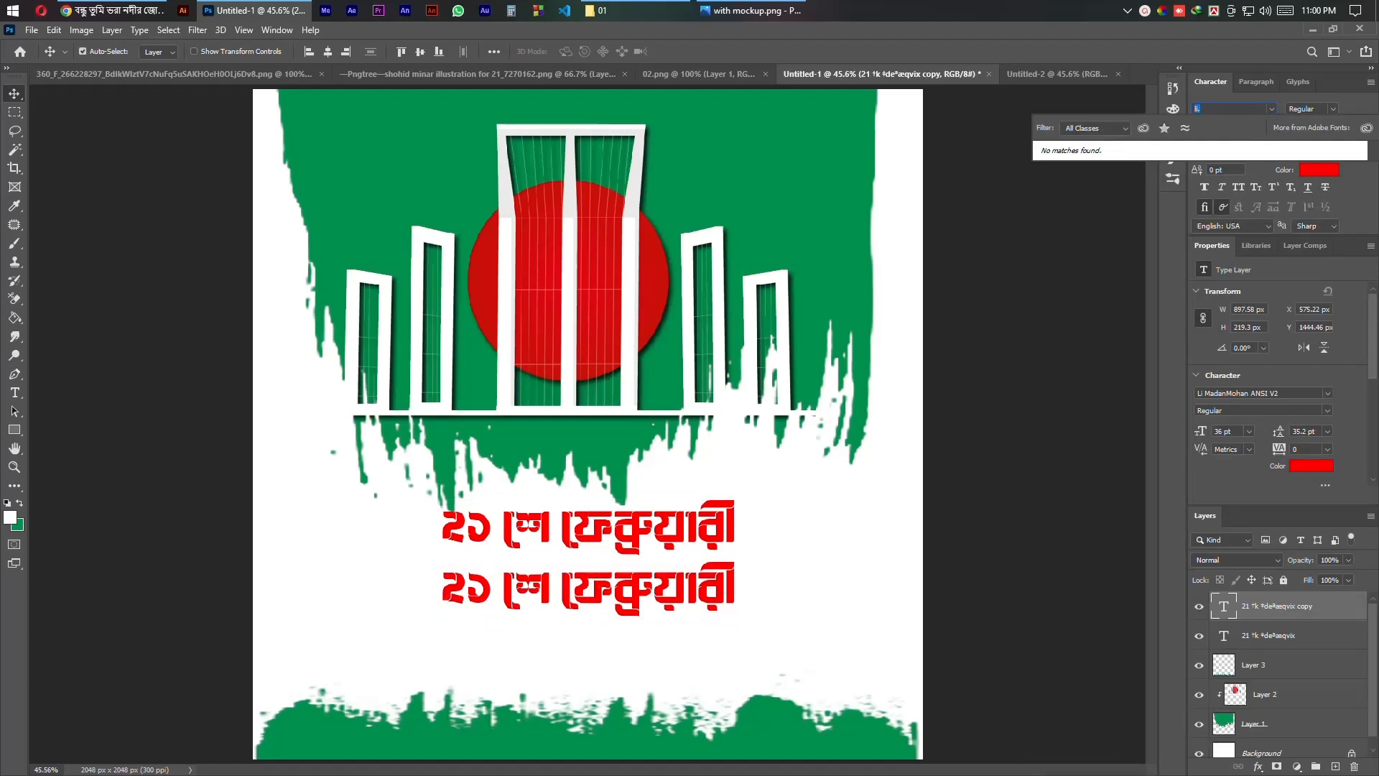
type("in Variable ...")
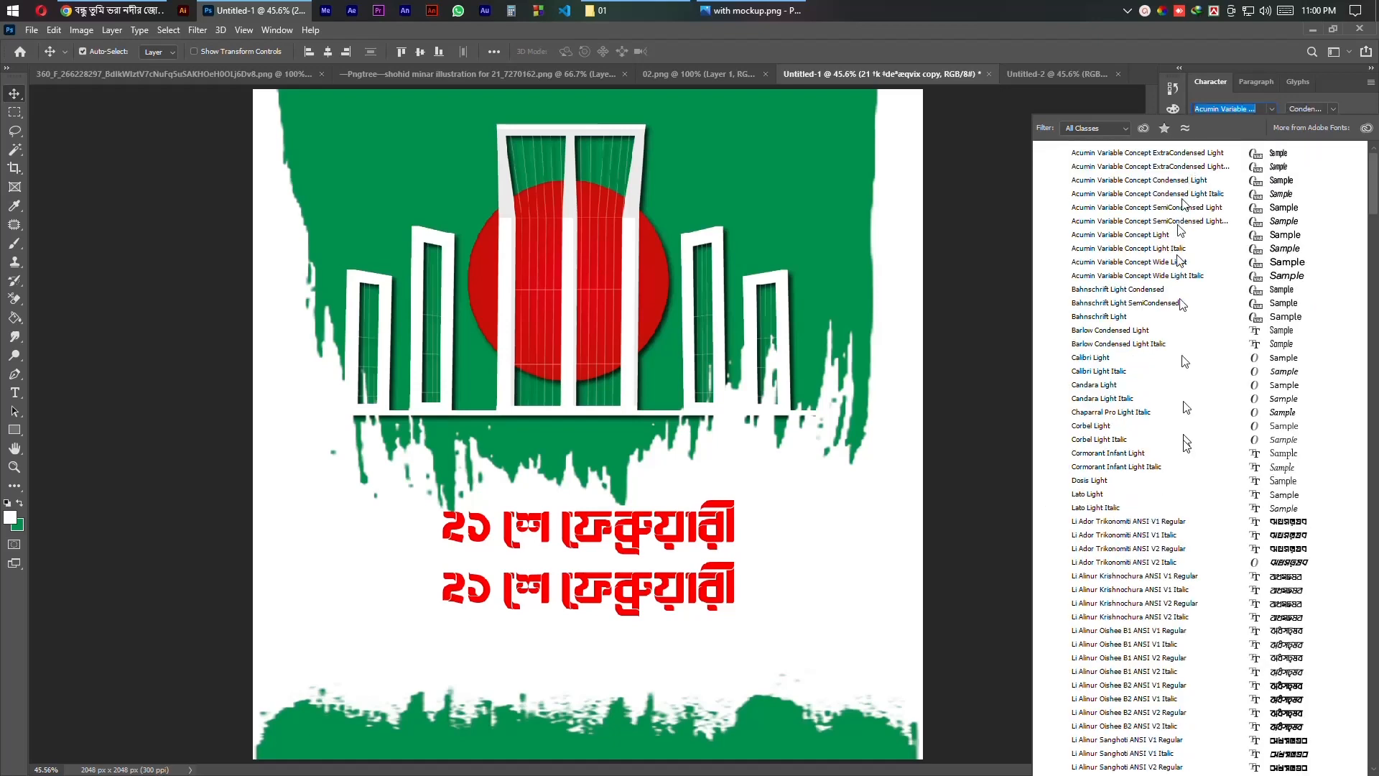
scroll(1186, 467, "down", 3)
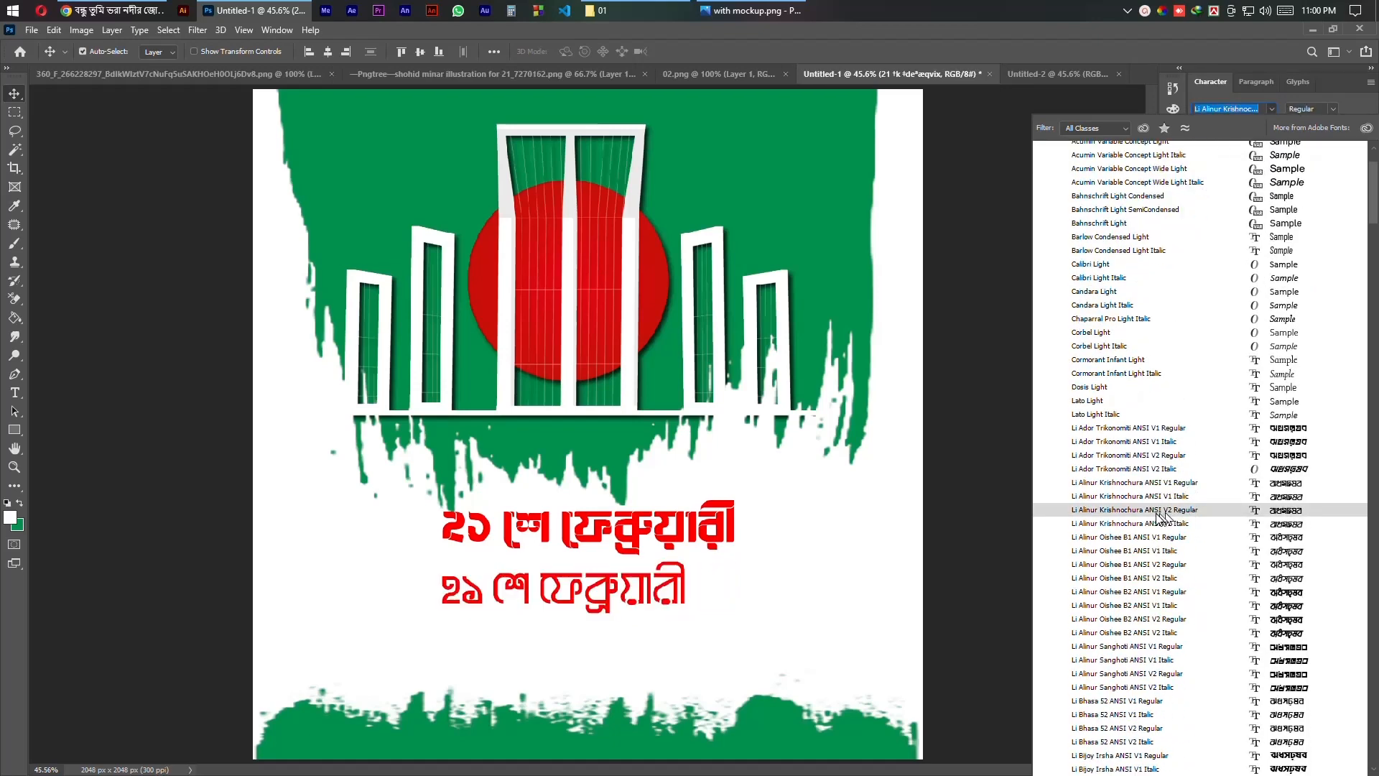
left_click(1117, 512)
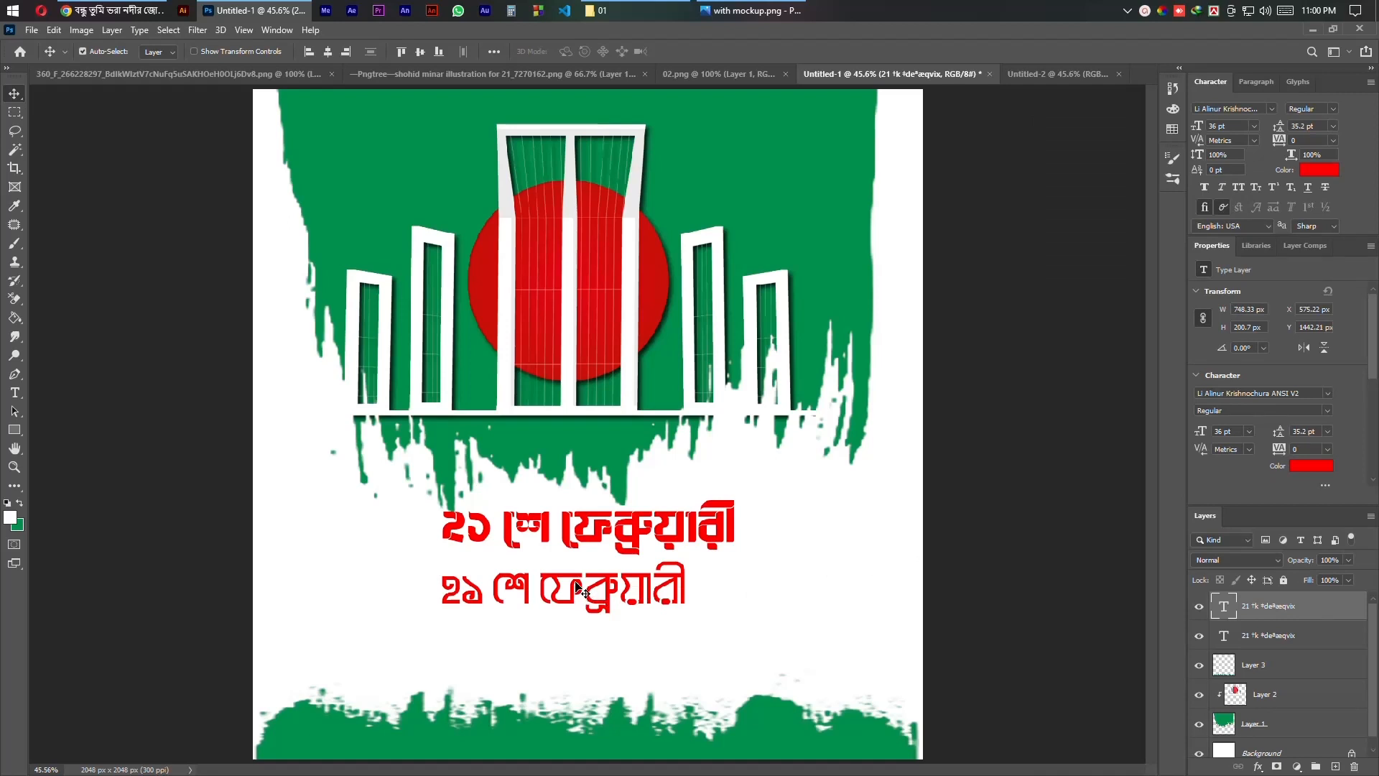
Step: Center the duplicated line beneath the red heading and recolor its text black
left_click_drag(580, 590, 604, 584)
left_click(1301, 466)
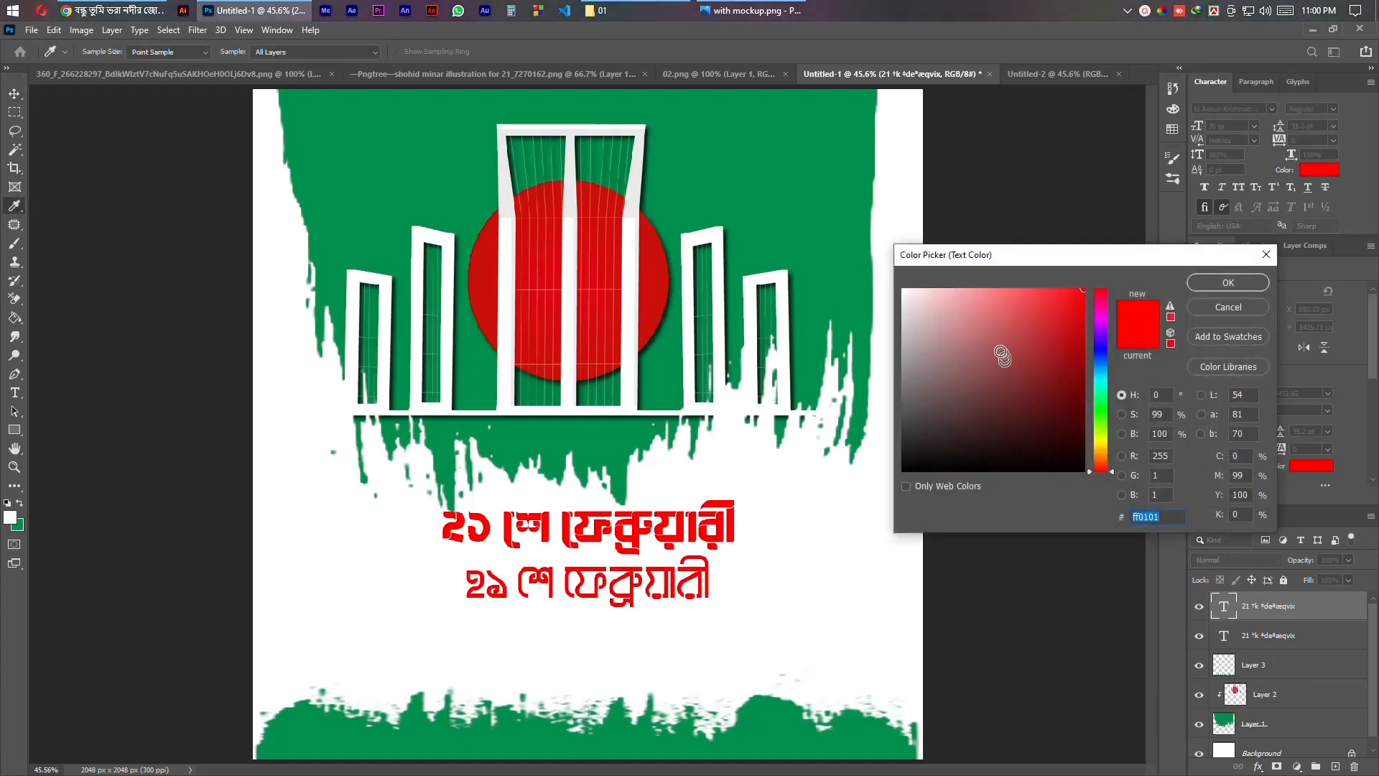
left_click(1084, 470)
key("Return")
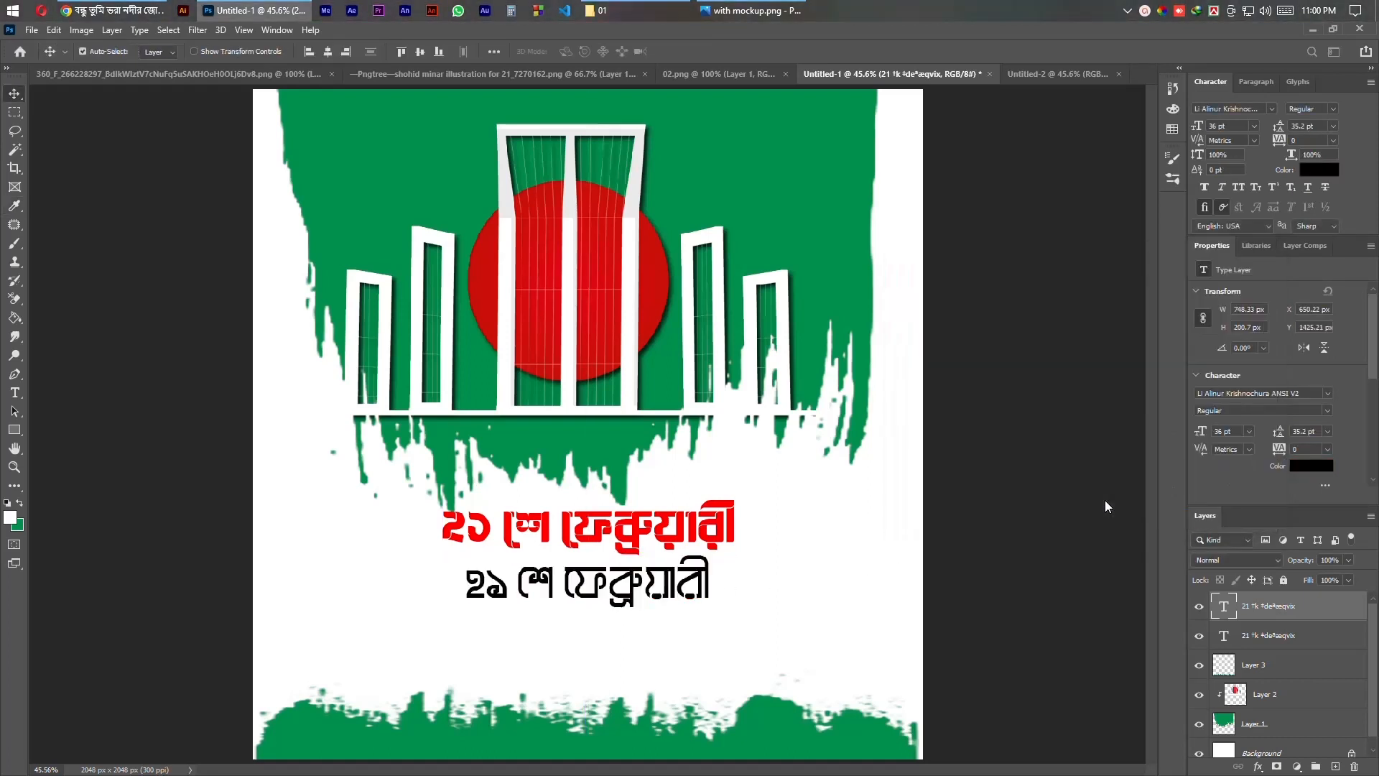
Step: Scale the black text line down proportionally around its center to about 70.67%
key("ctrl+t")
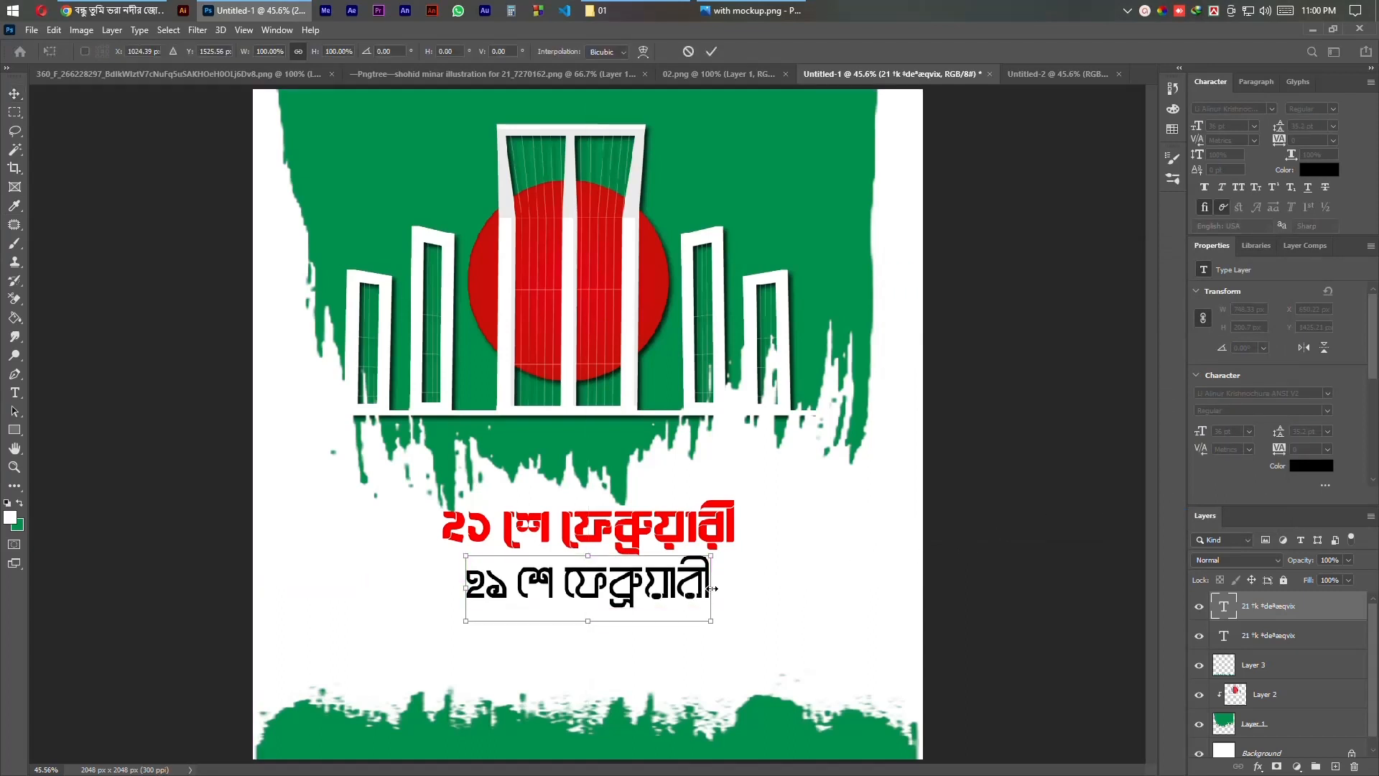
left_click_drag(711, 588, 675, 588)
key("Return")
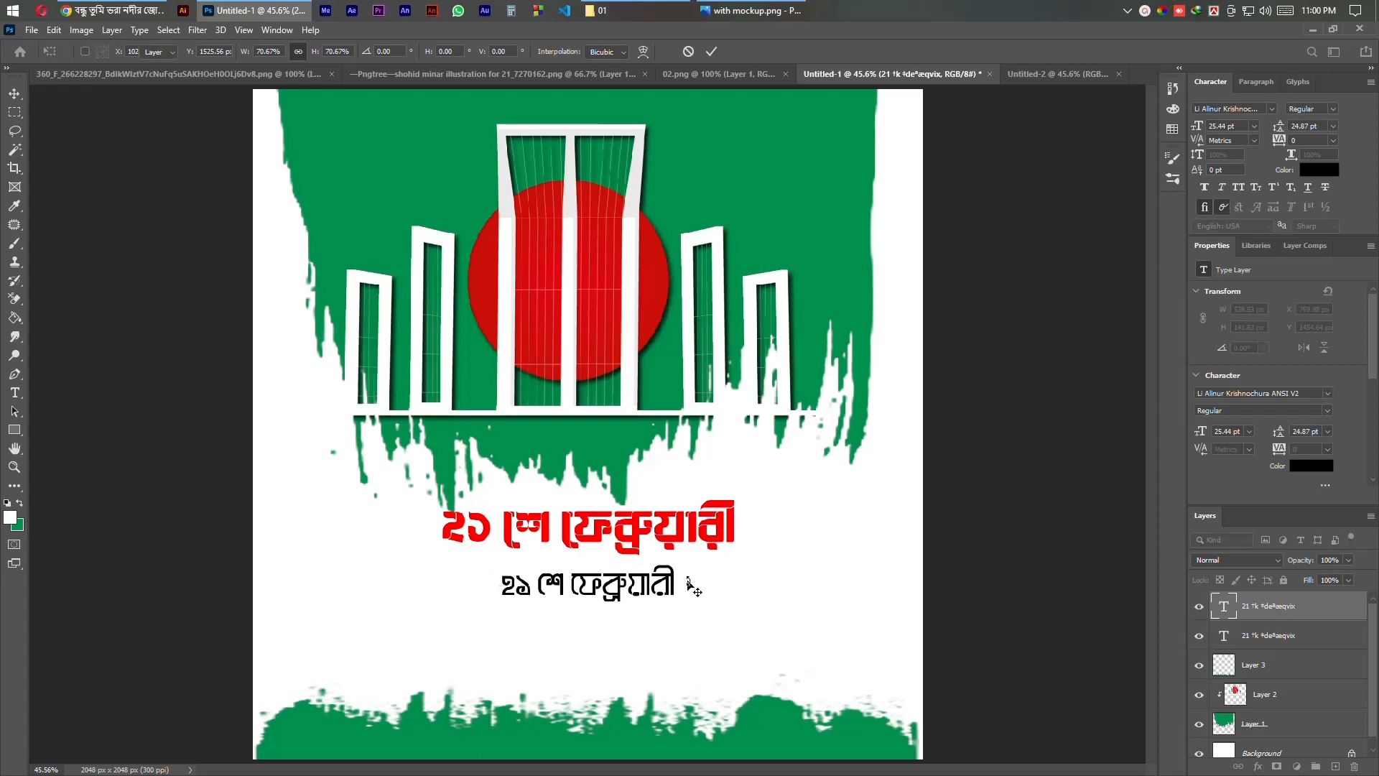
Step: Replace the black line's text with আন্তর্জাতিক মাতৃভাষা দিবস উপলক্ষে
double_click(630, 600)
key("BackSpace")
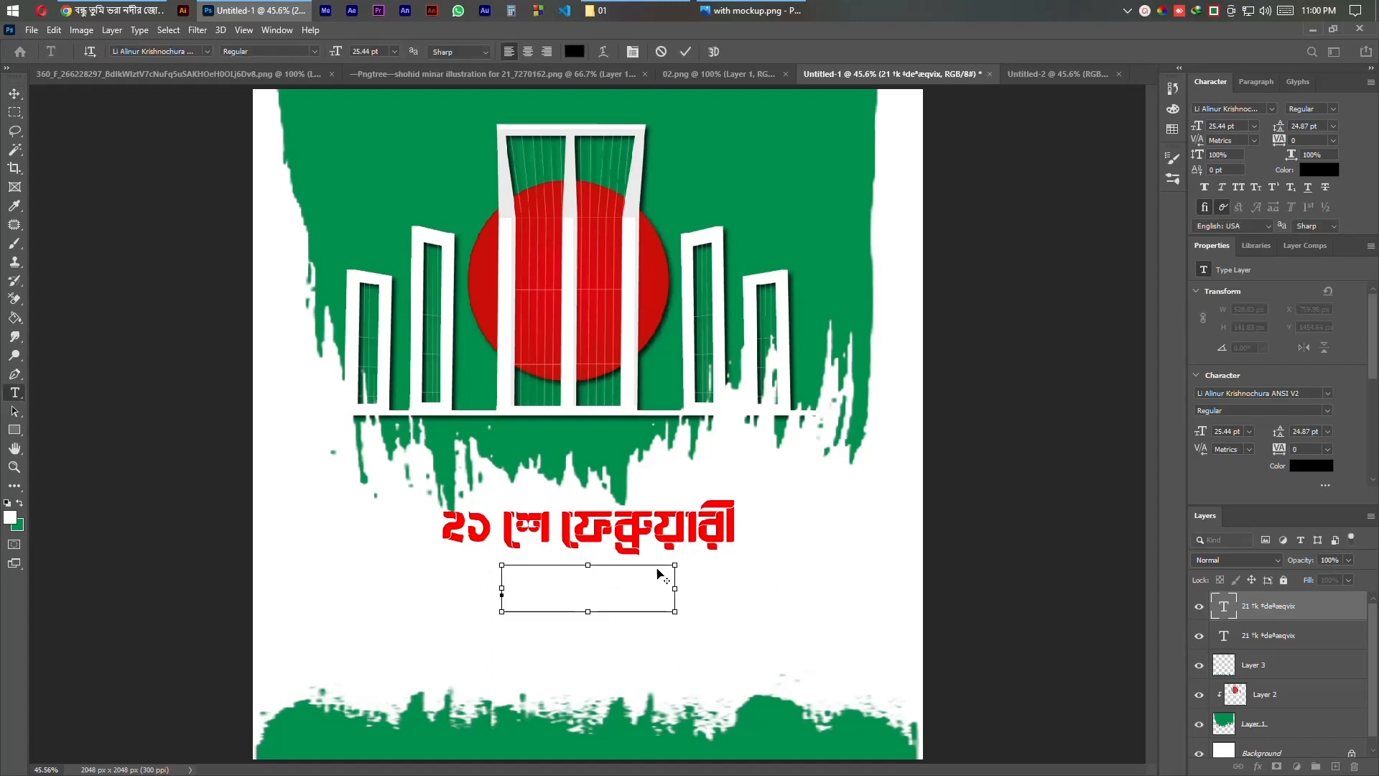
type("আন্তজ")
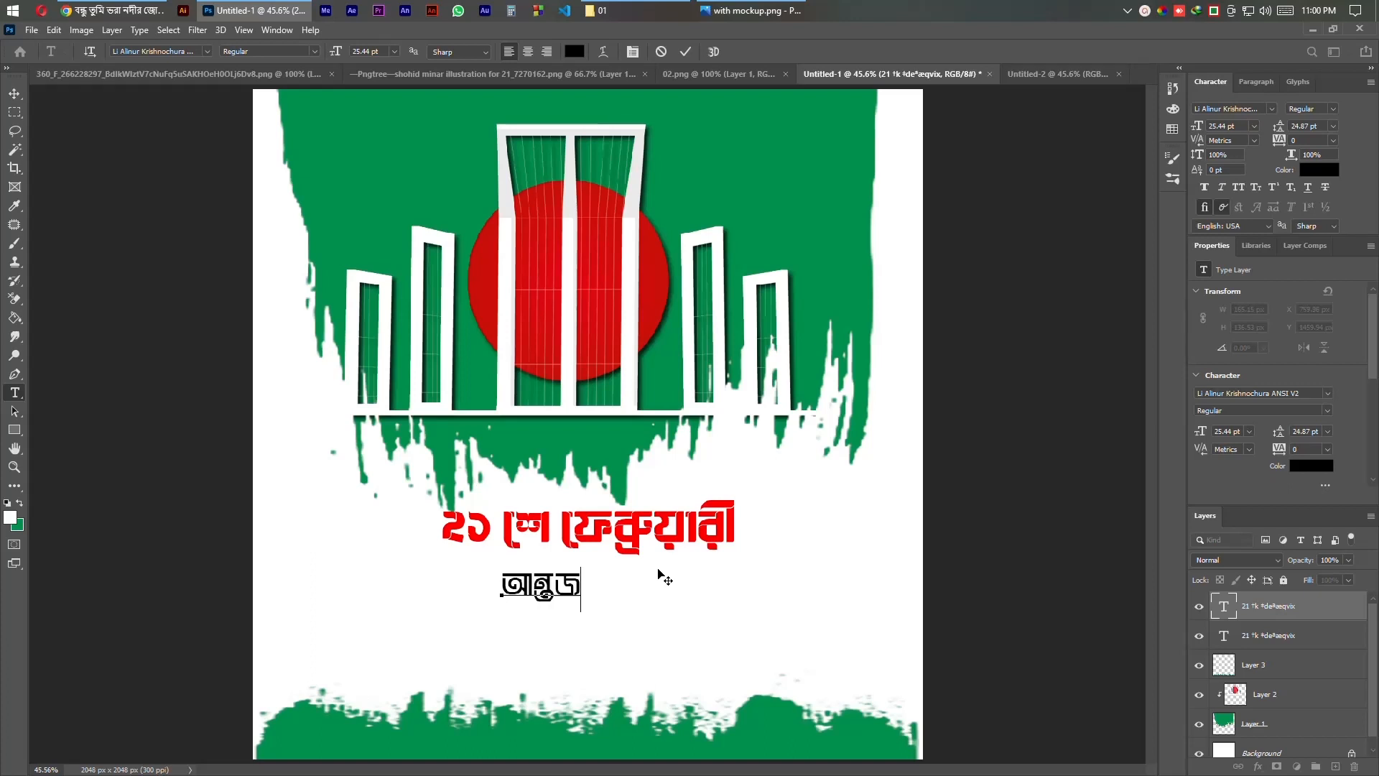
type("াতিক মা")
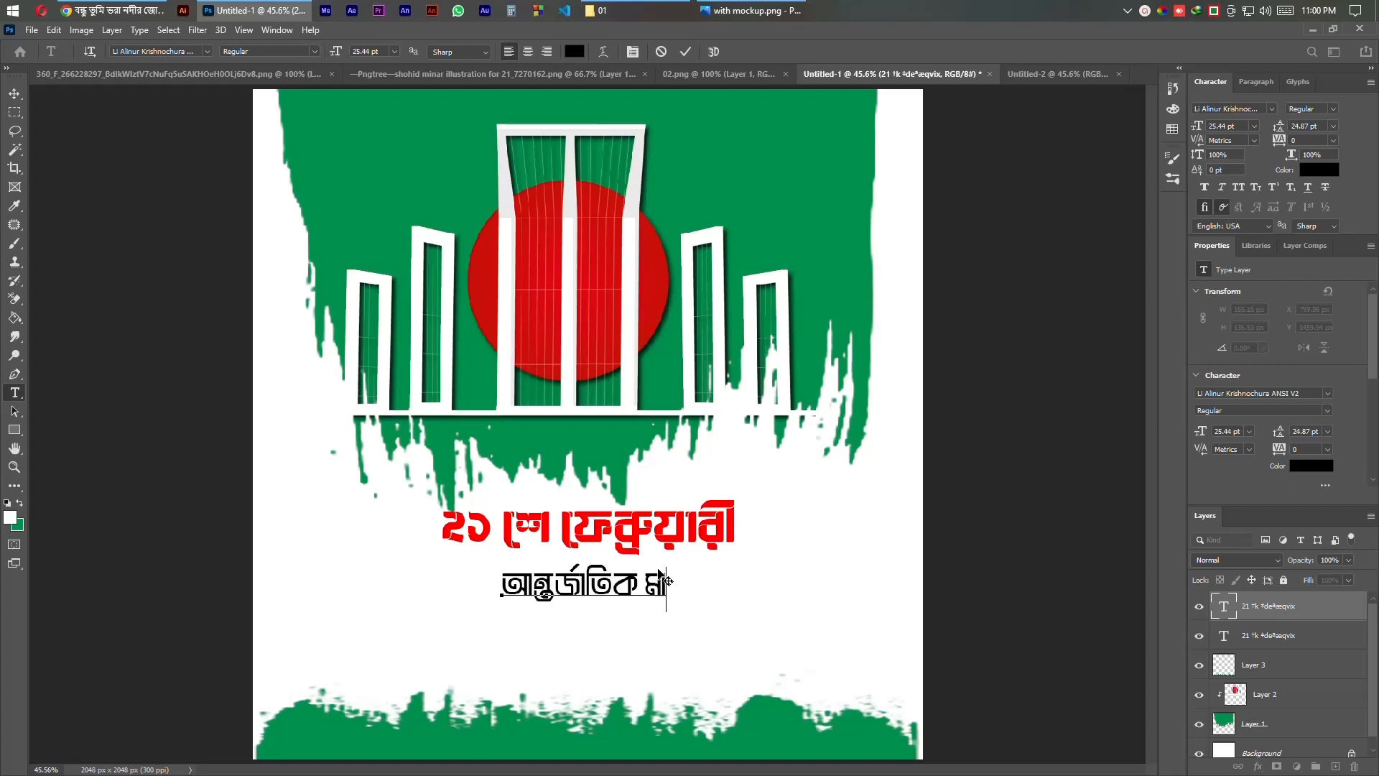
type("তৃভা")
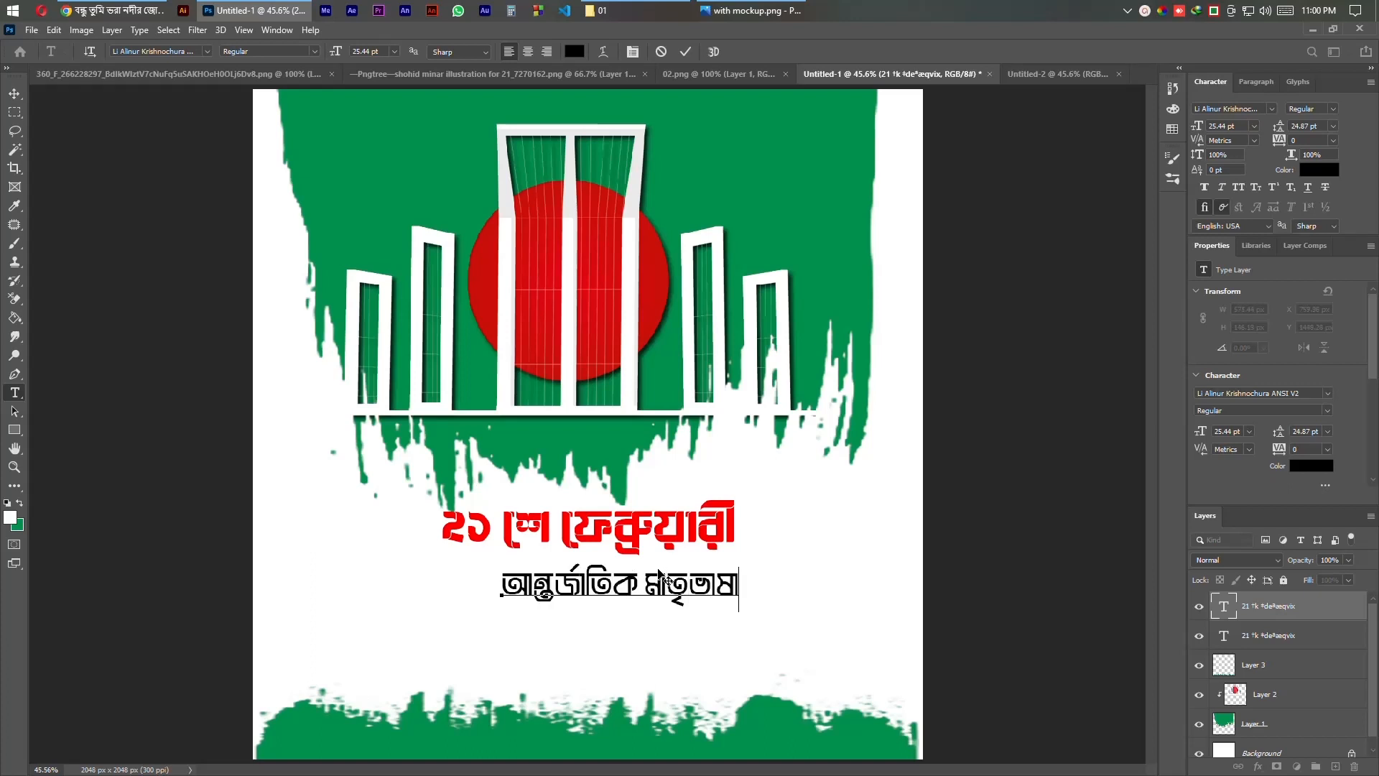
type("ষা িদবস")
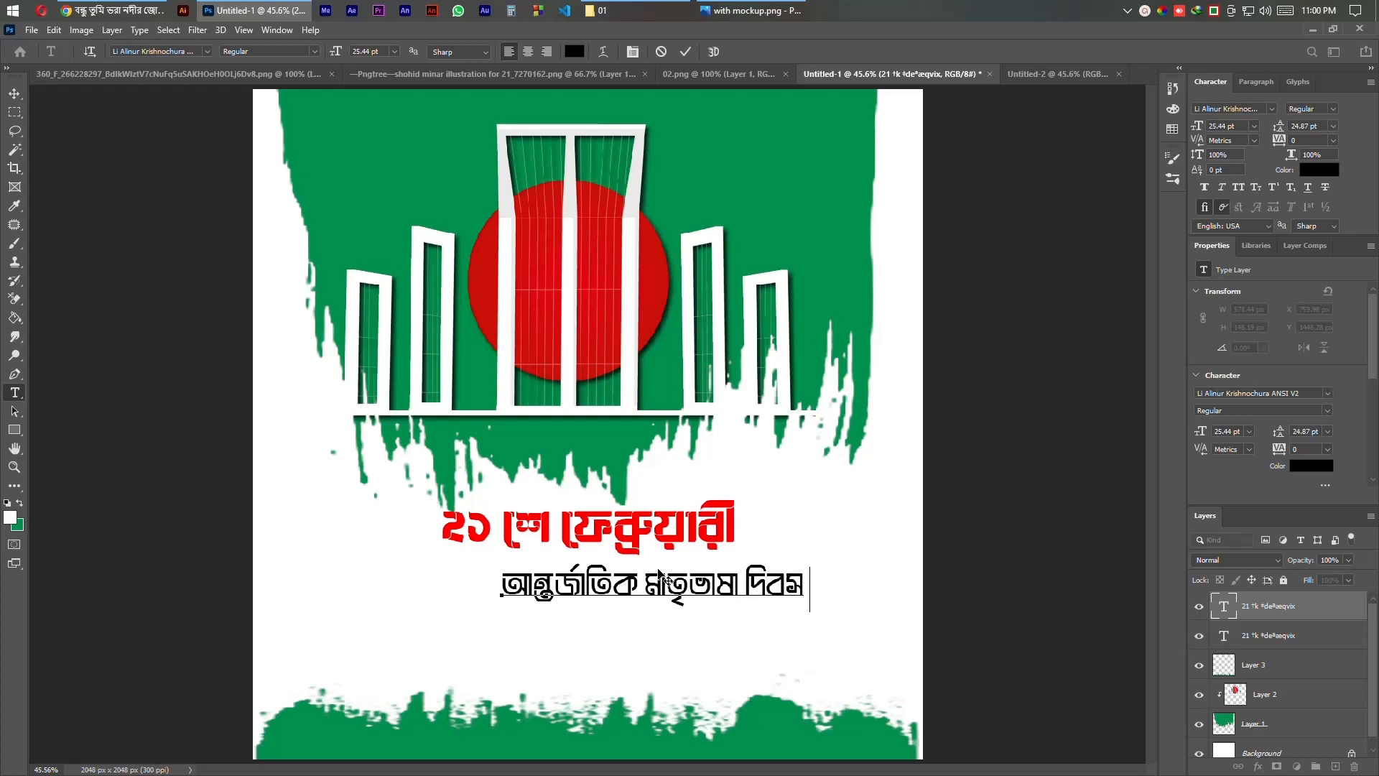
type(" উপল")
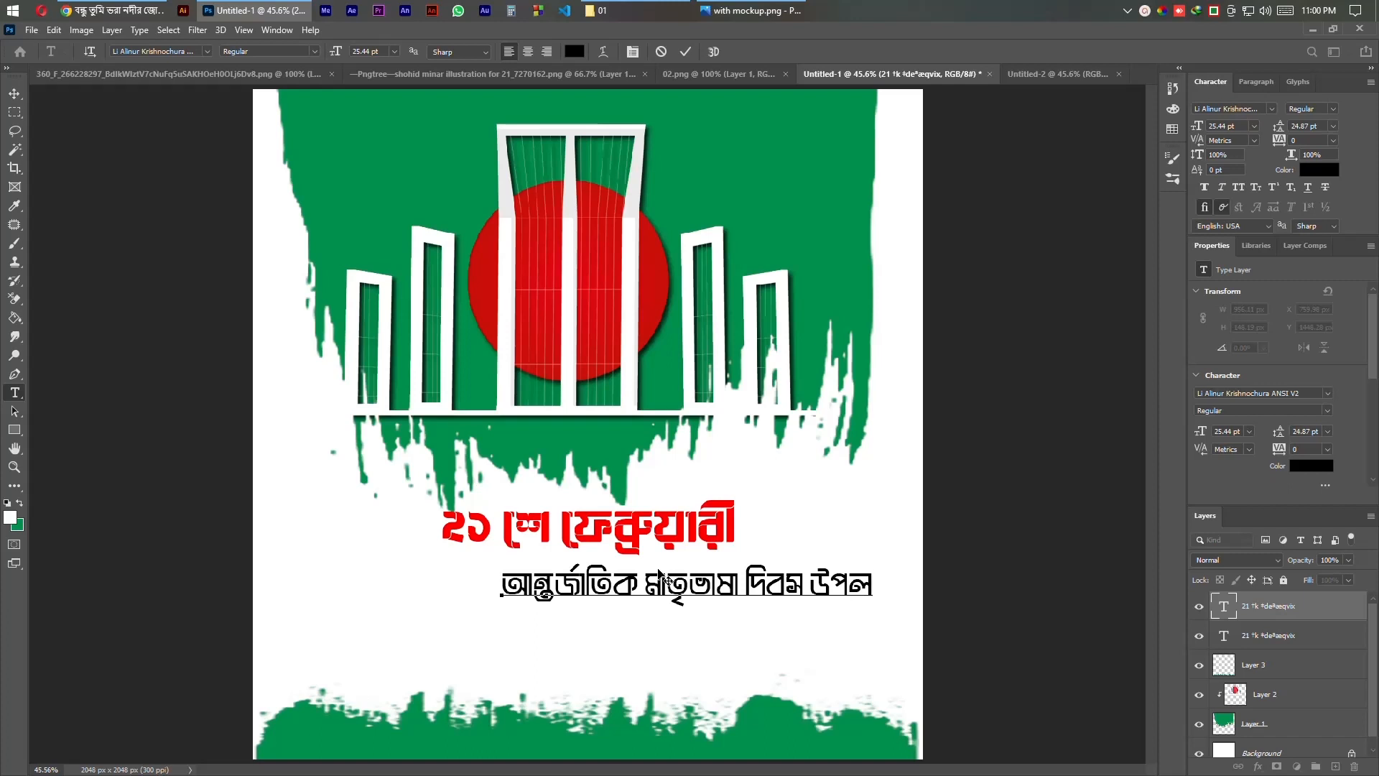
type("ক্ষে")
key("ctrl+Return")
key("v")
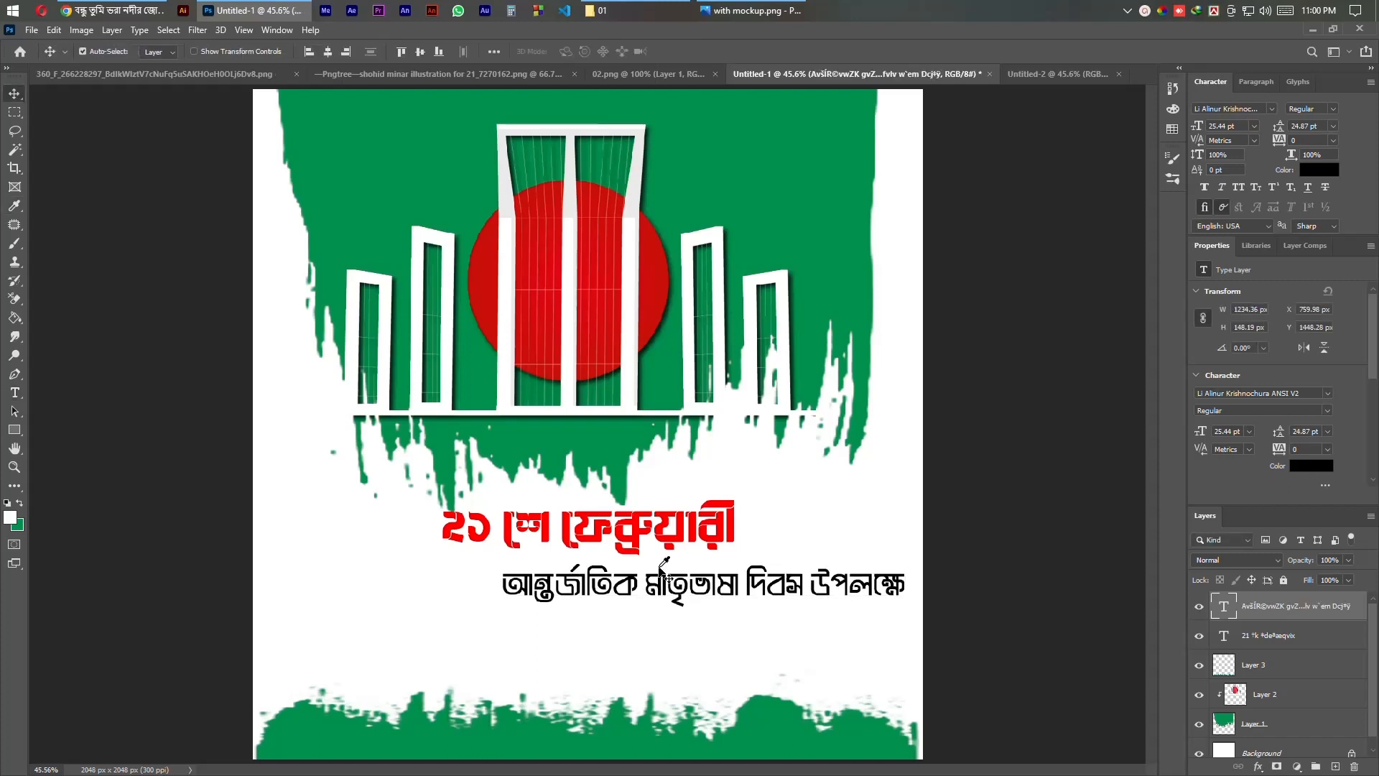
Step: Center the black line horizontally on the canvas and scale it to about 72.69%, matching the red heading's width
left_click(328, 51)
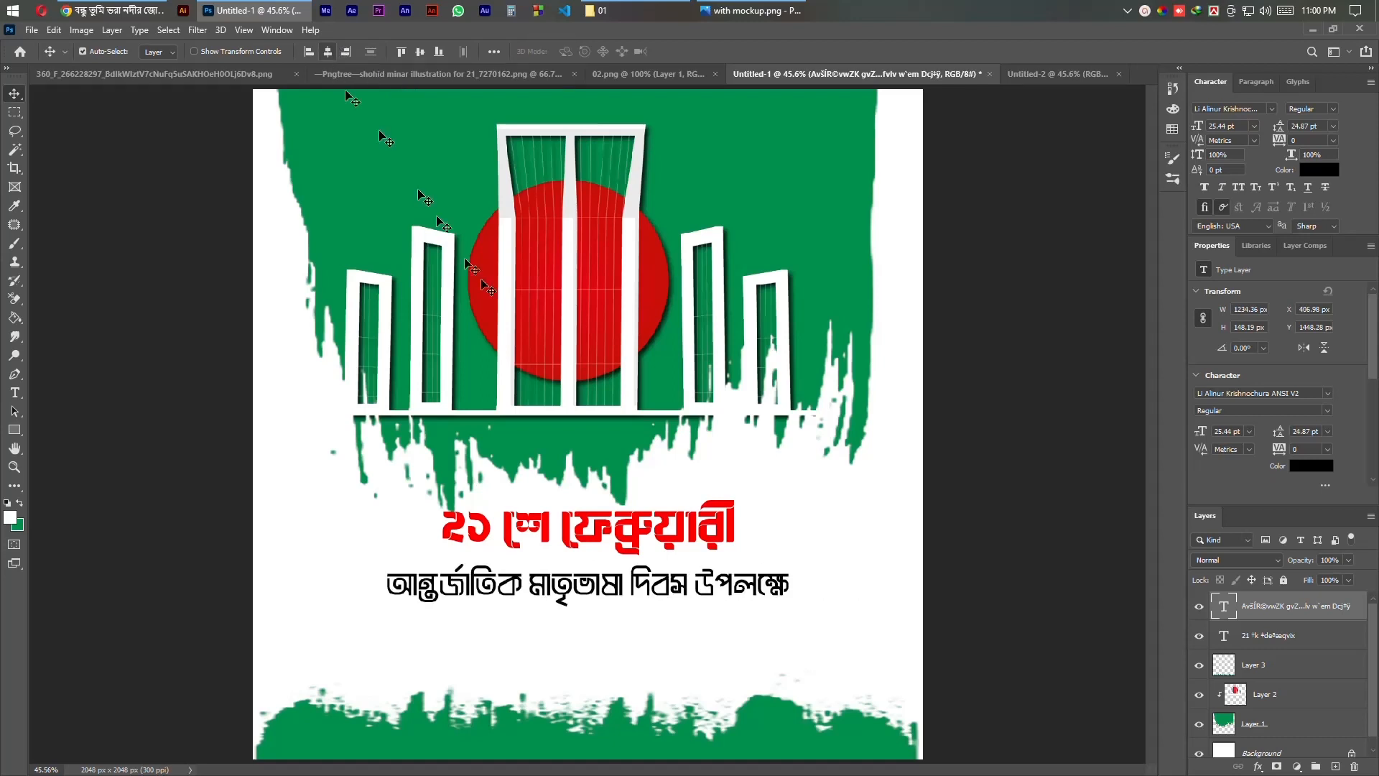
key("ctrl+t")
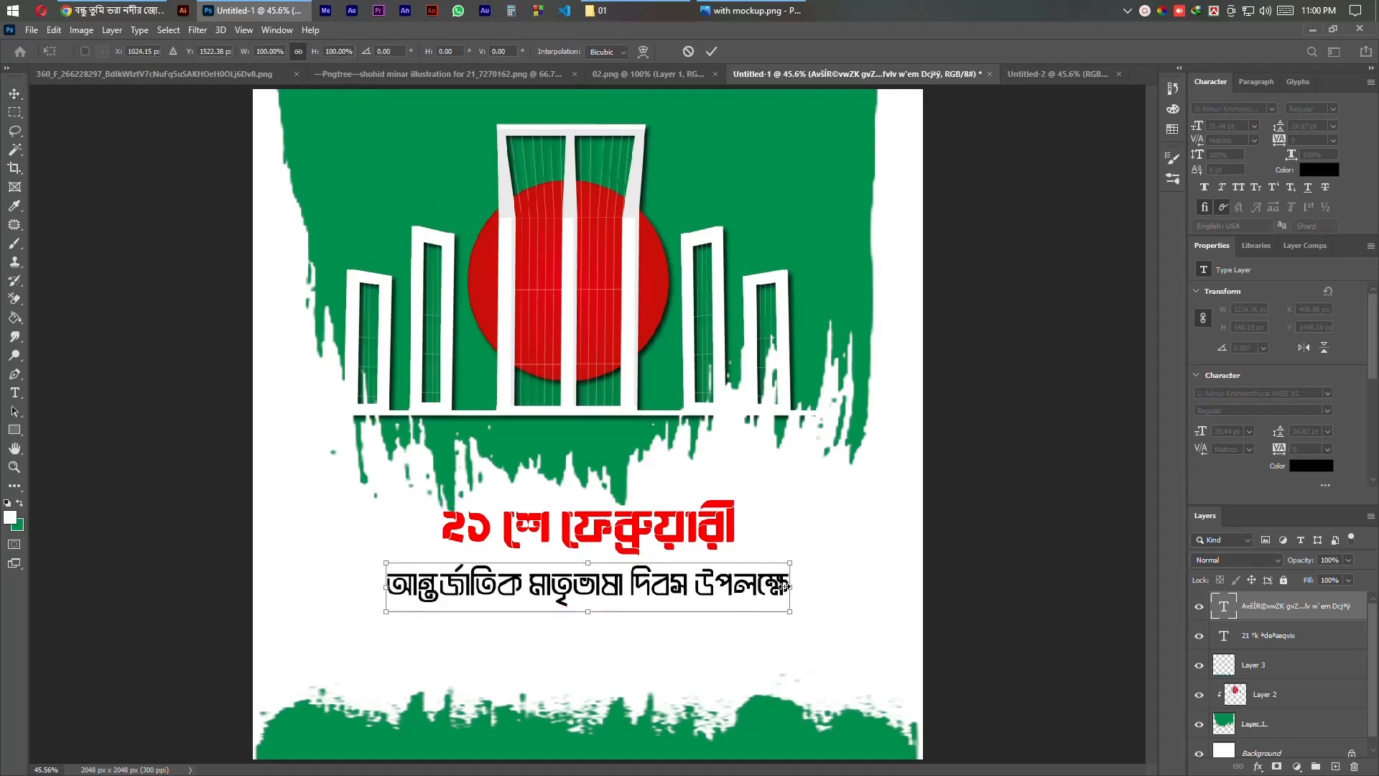
left_click_drag(788, 587, 737, 590)
key("Return")
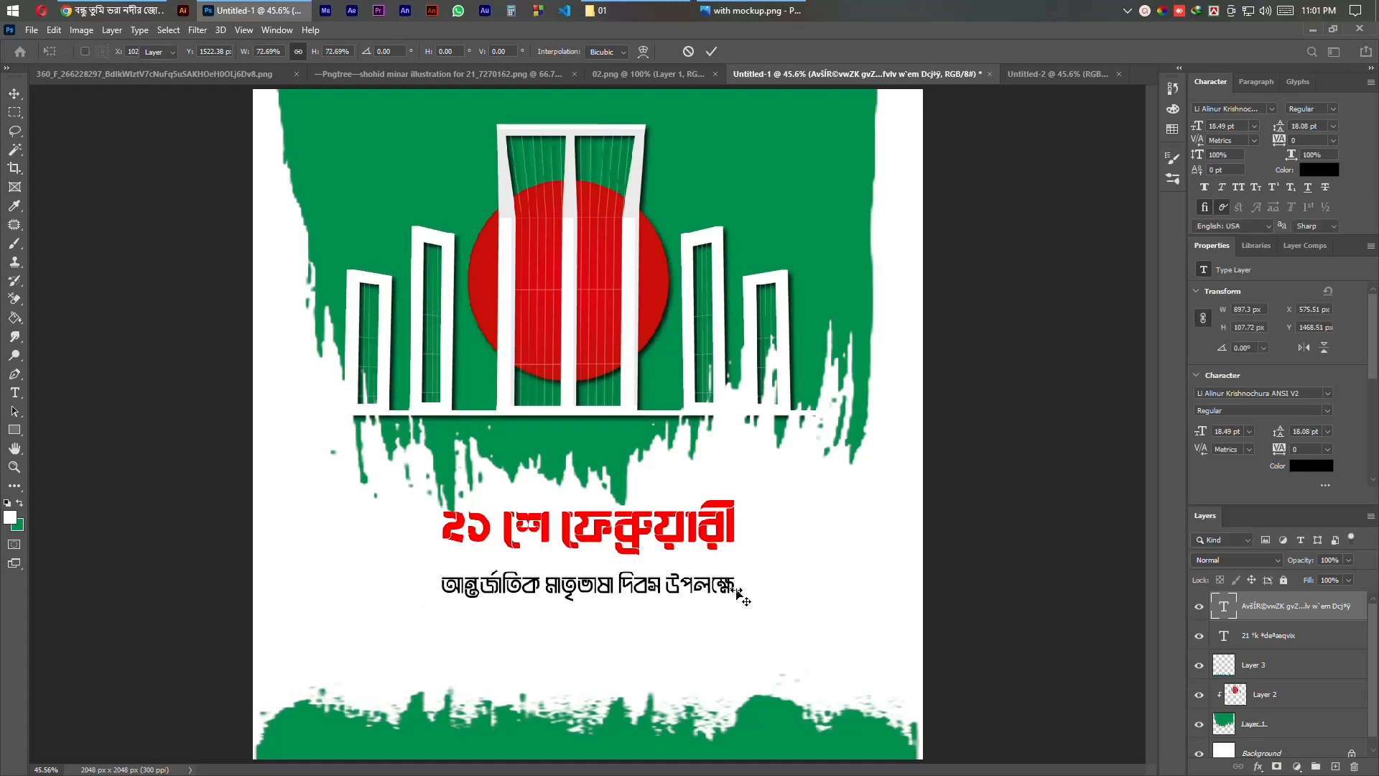
Step: Nudge the black line up closer to the red heading, to about Y 1441.51 px
key("Up")
key("Up")
key("Up")
key("Up")
key("Up")
key("Up")
key("Up")
key("Up")
key("Up")
key("Up")
key("Up")
key("Up")
key("Up")
key("Up")
key("Up")
key("Up")
key("Up")
key("Up")
key("Up")
key("Up")
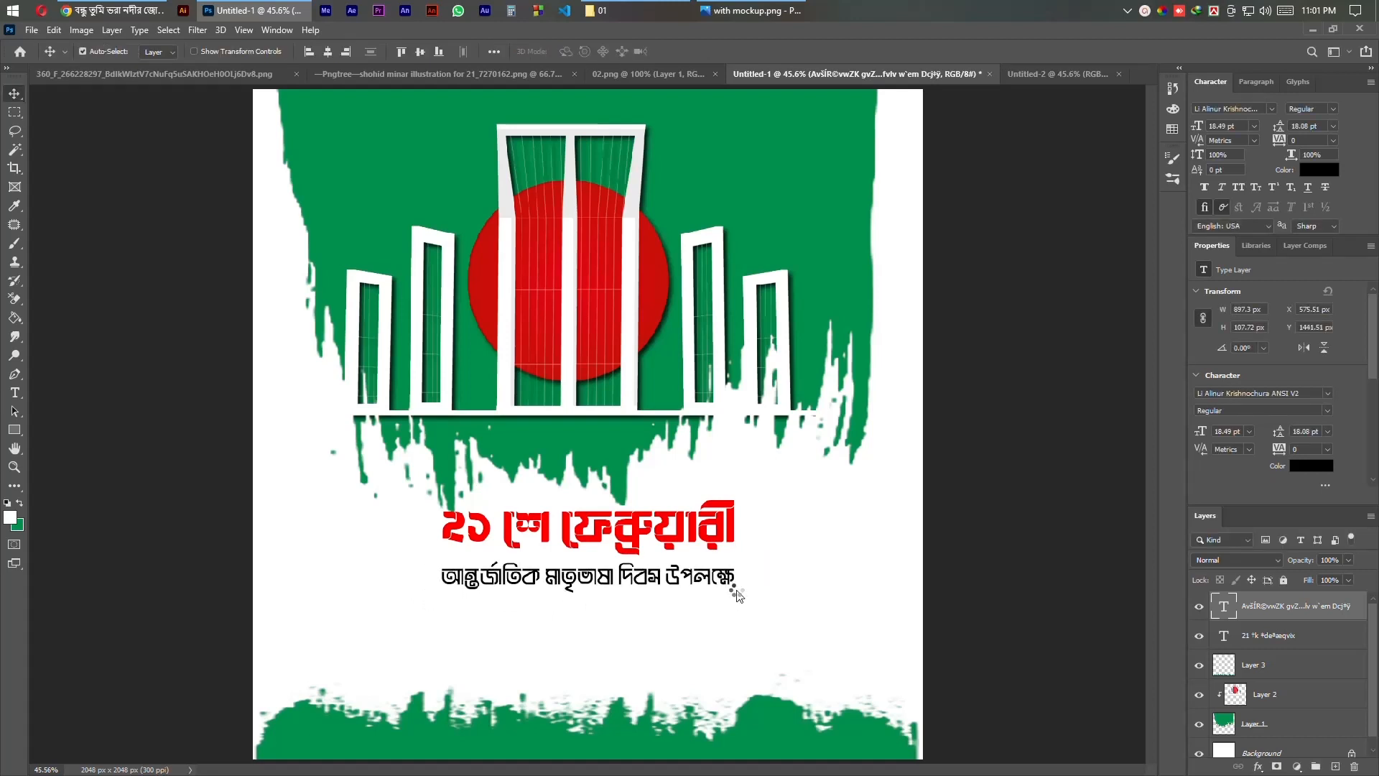
Step: Append পেইন্ট বাংলাদেশ to the end of the black line and center it horizontally on the canvas
double_click(609, 578)
left_click(609, 578)
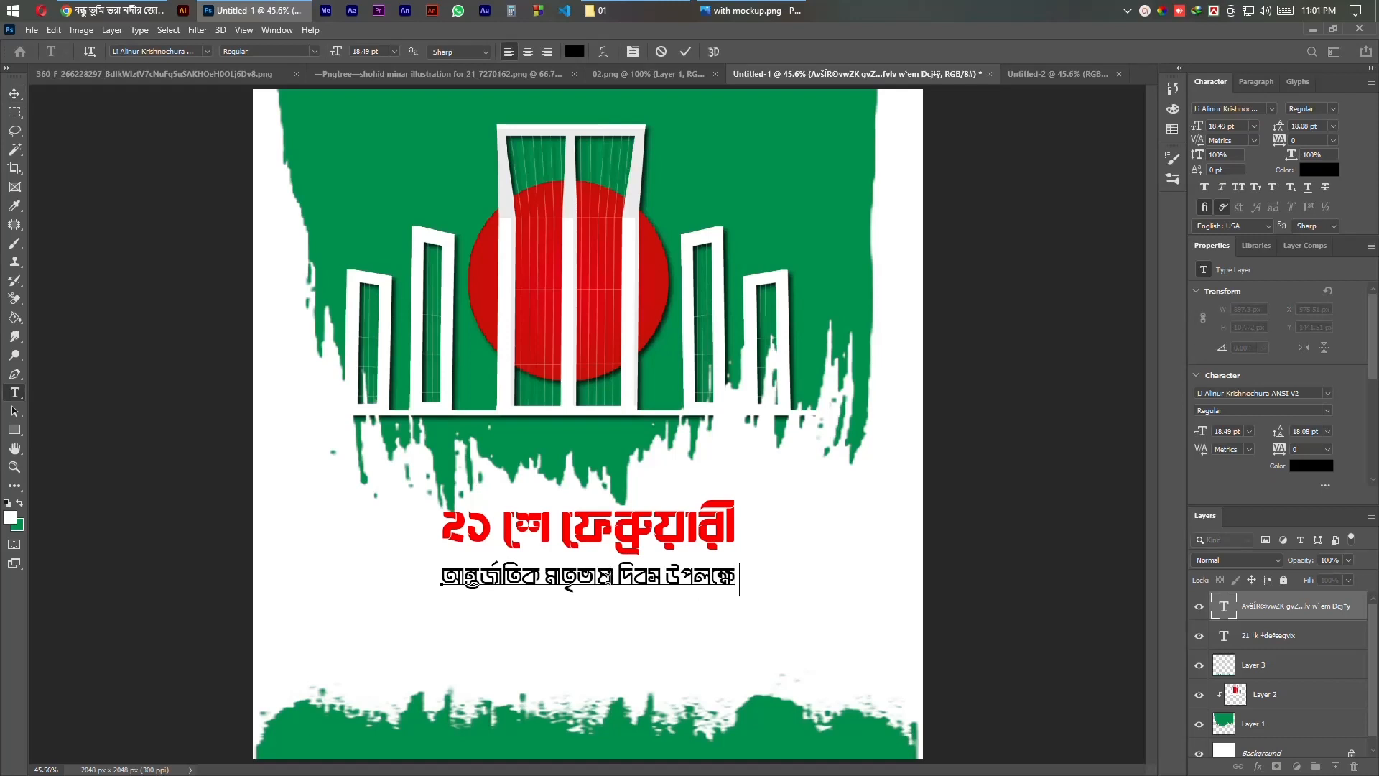
key("BackSpace")
key("BackSpace")
type("পে")
type("ই")
type("ন্প")
type("ট")
key("BackSpace")
key("BackSpace")
type("ট ব")
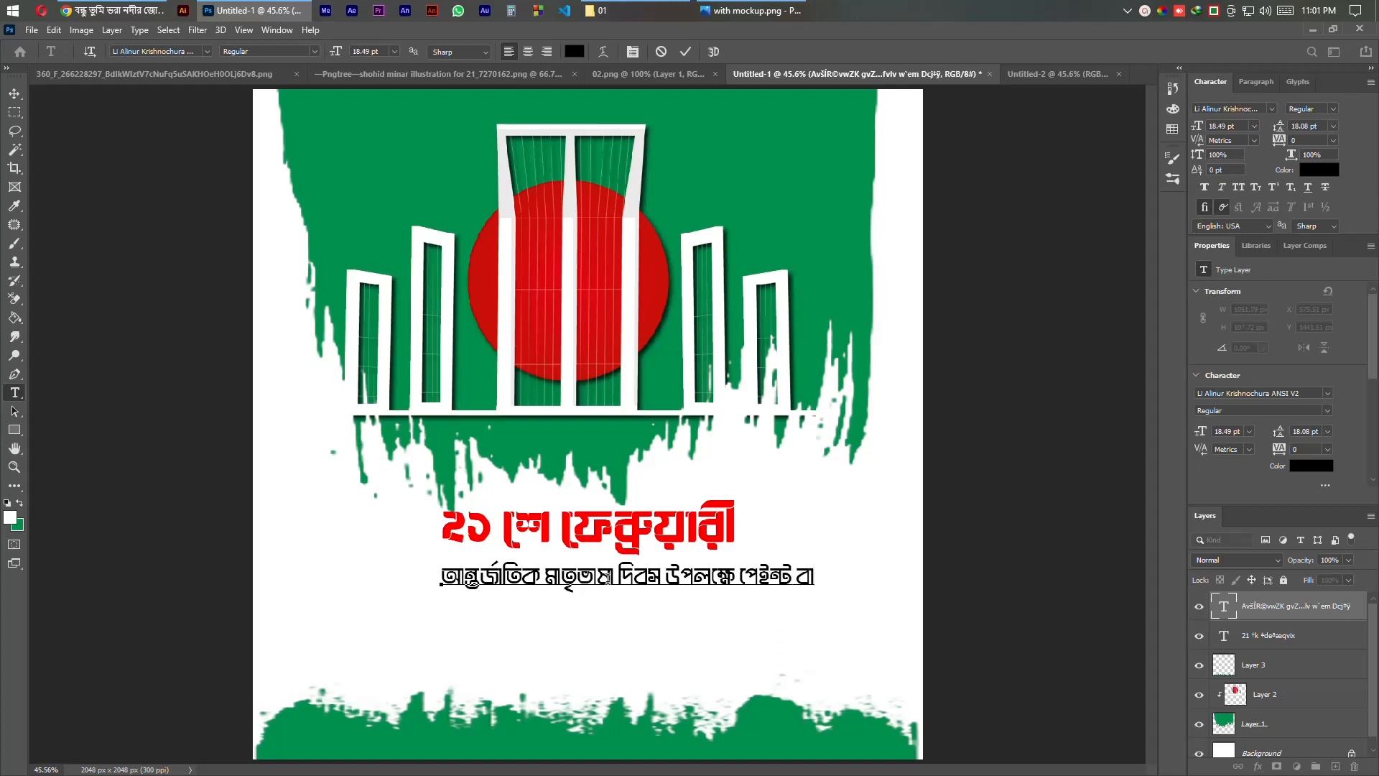
type("াংলাদে")
key("BackSpace")
type("দশ")
key("ctrl+Return")
key("i")
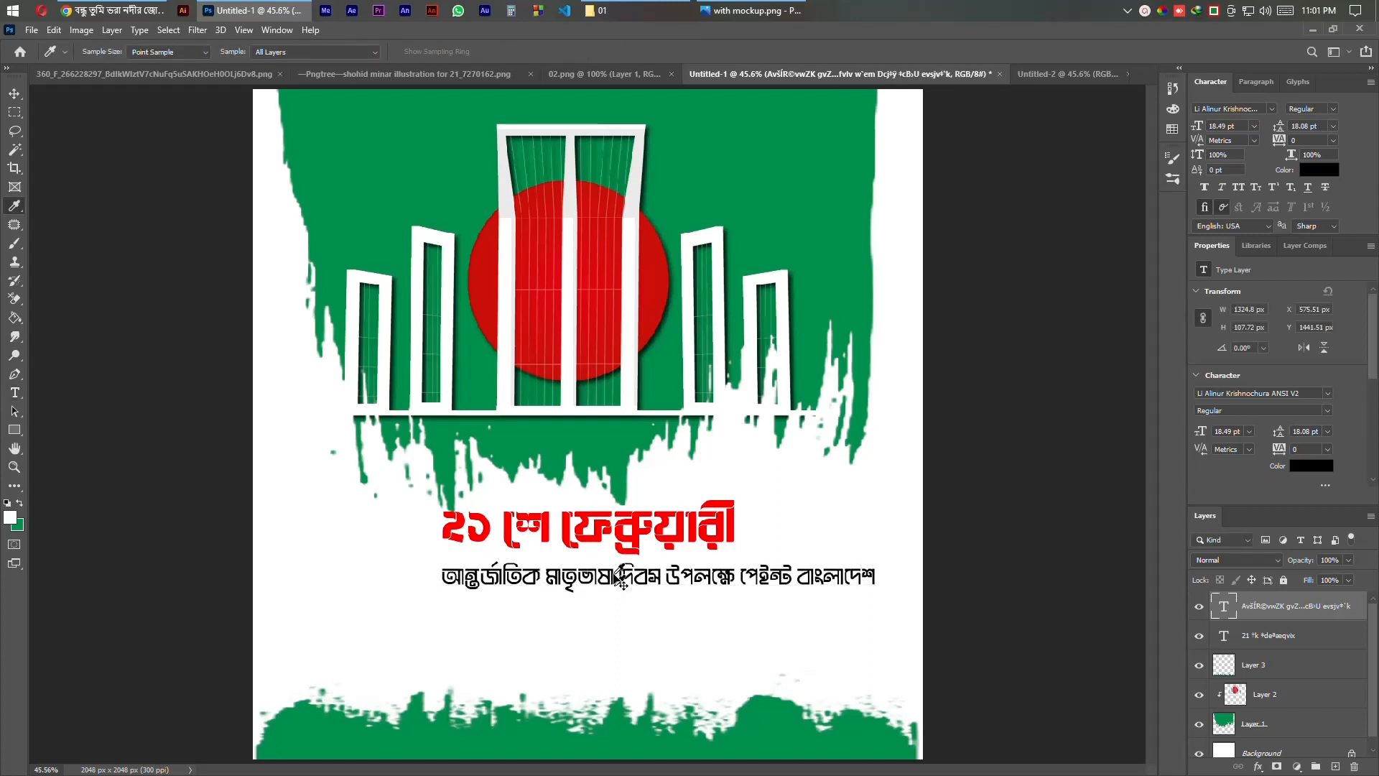
key("v")
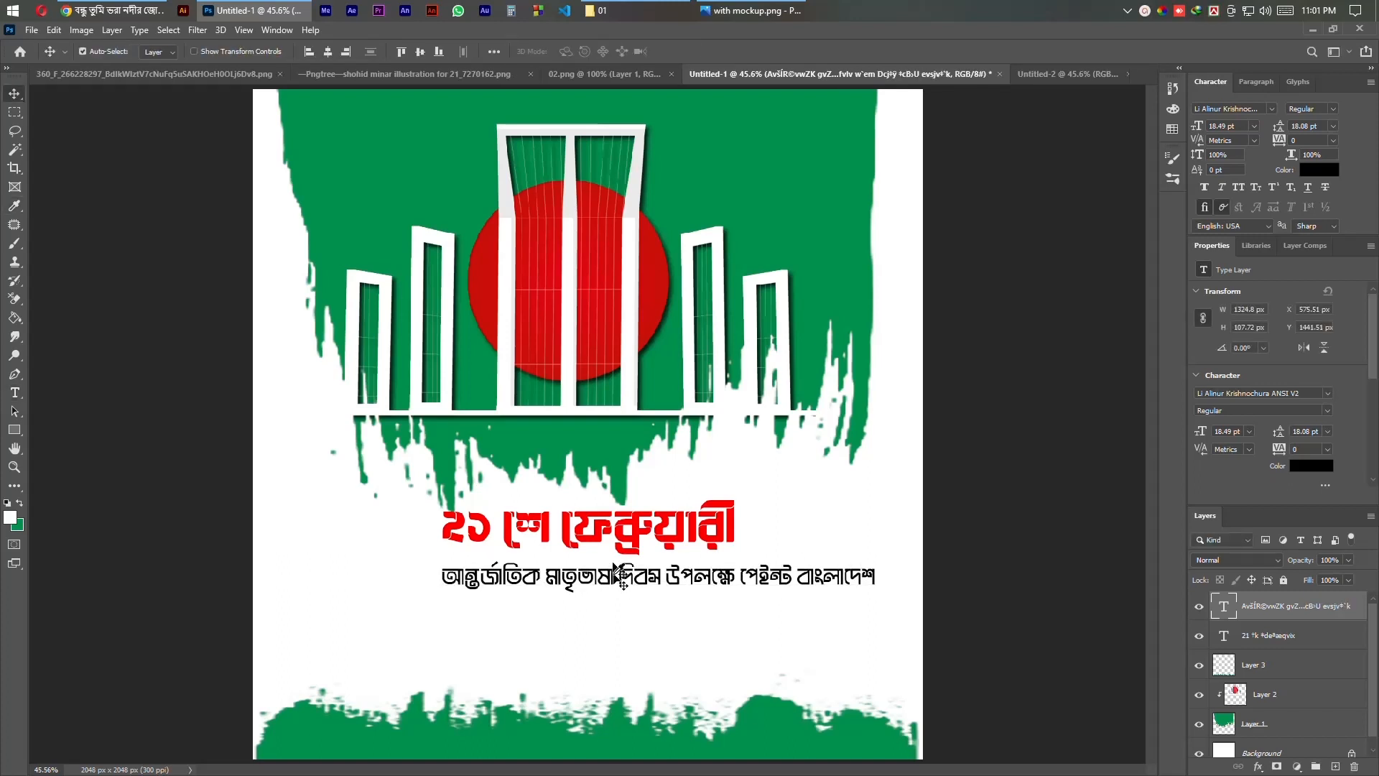
left_click(328, 52)
Step: Add a second line to the black text reading পরিবারের পক্ষ থেকে সকল ভাষা শহীদদের প্রতি গভীর
double_click(665, 579)
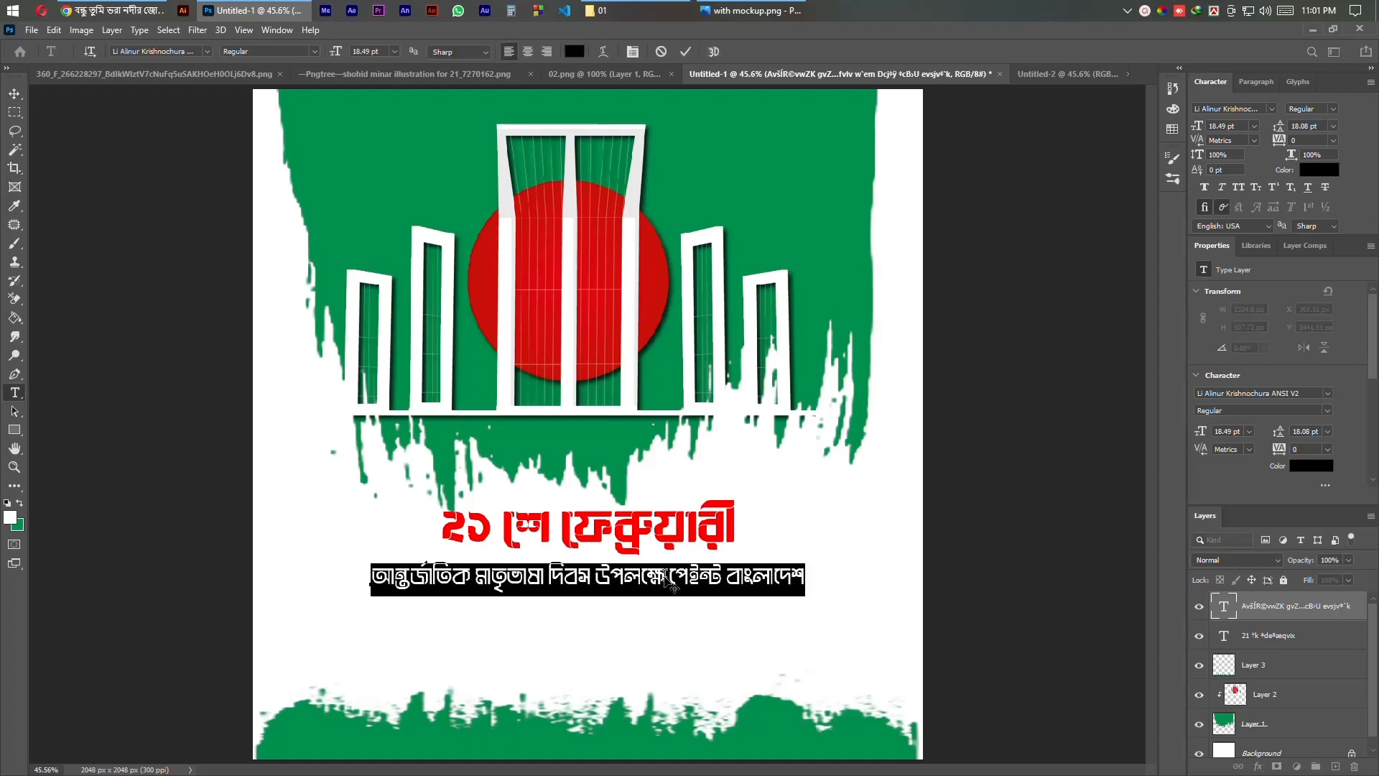
left_click(665, 579)
key("Return")
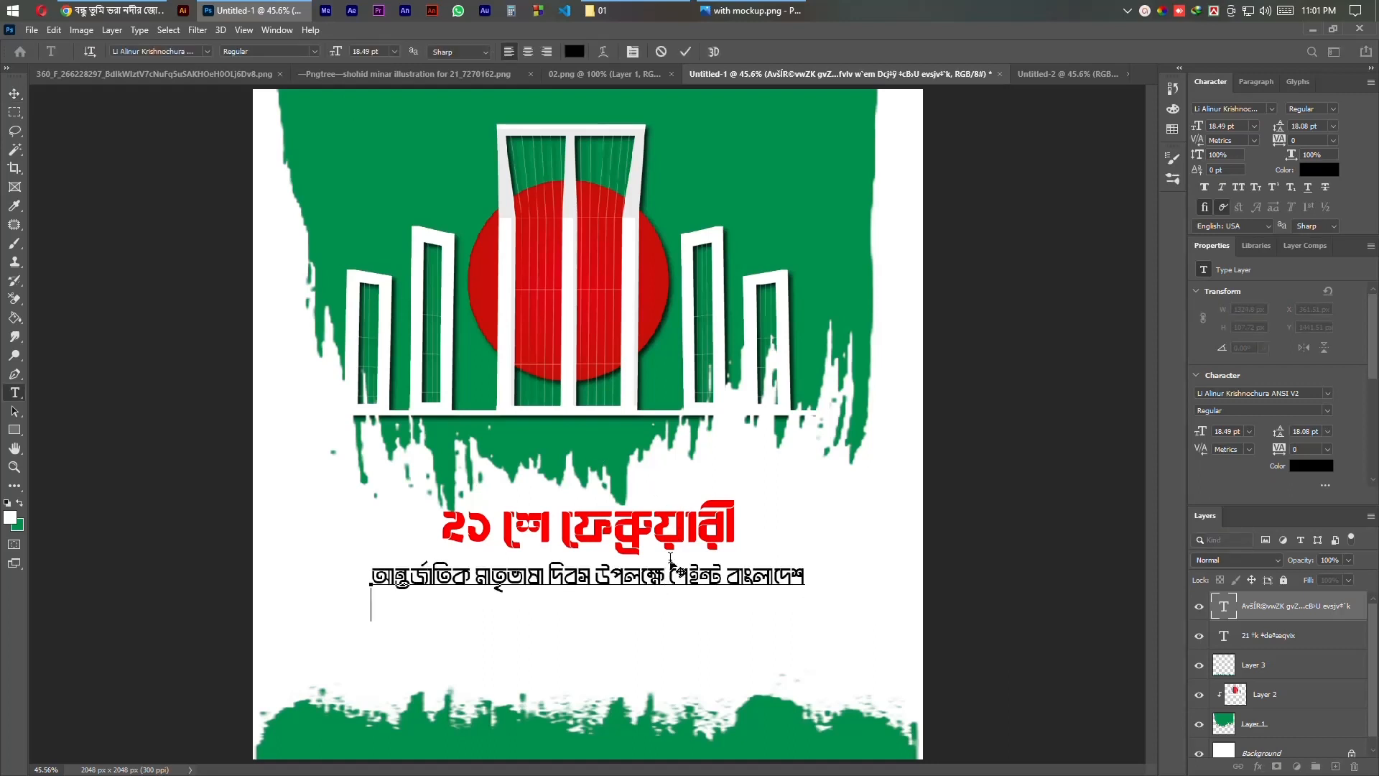
type("মপা")
key("BackSpace")
key("BackSpace")
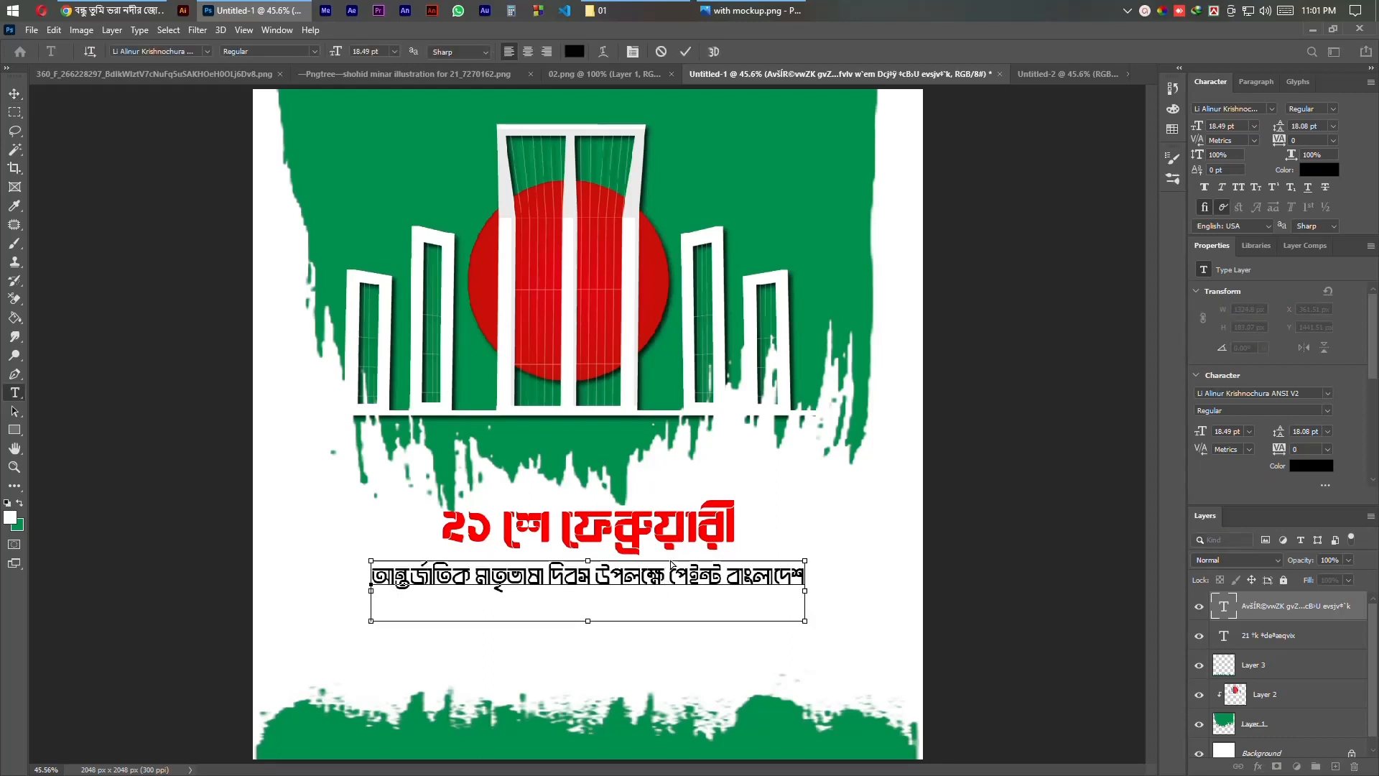
type("পরিব")
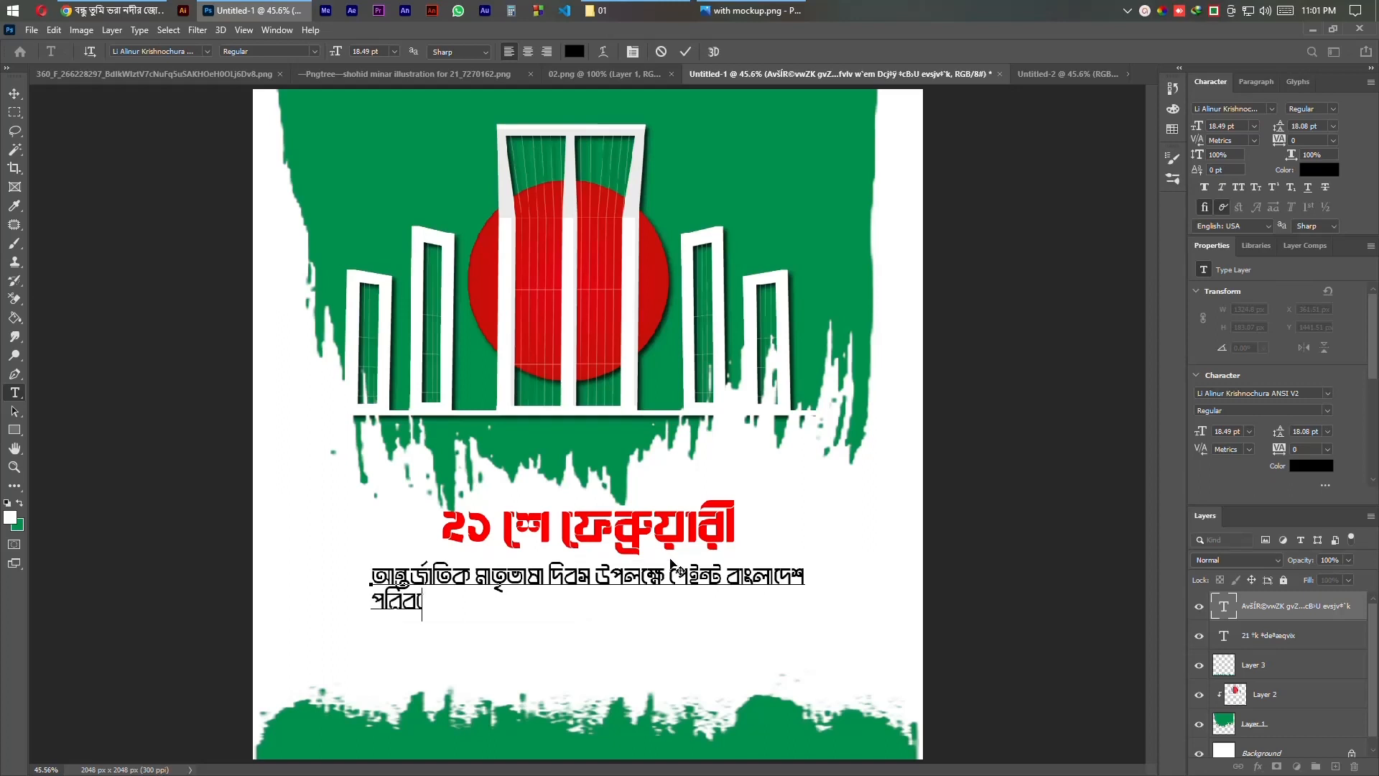
type("ার")
key("BackSpace")
key("BackSpace")
key("BackSpace")
type("রের পক")
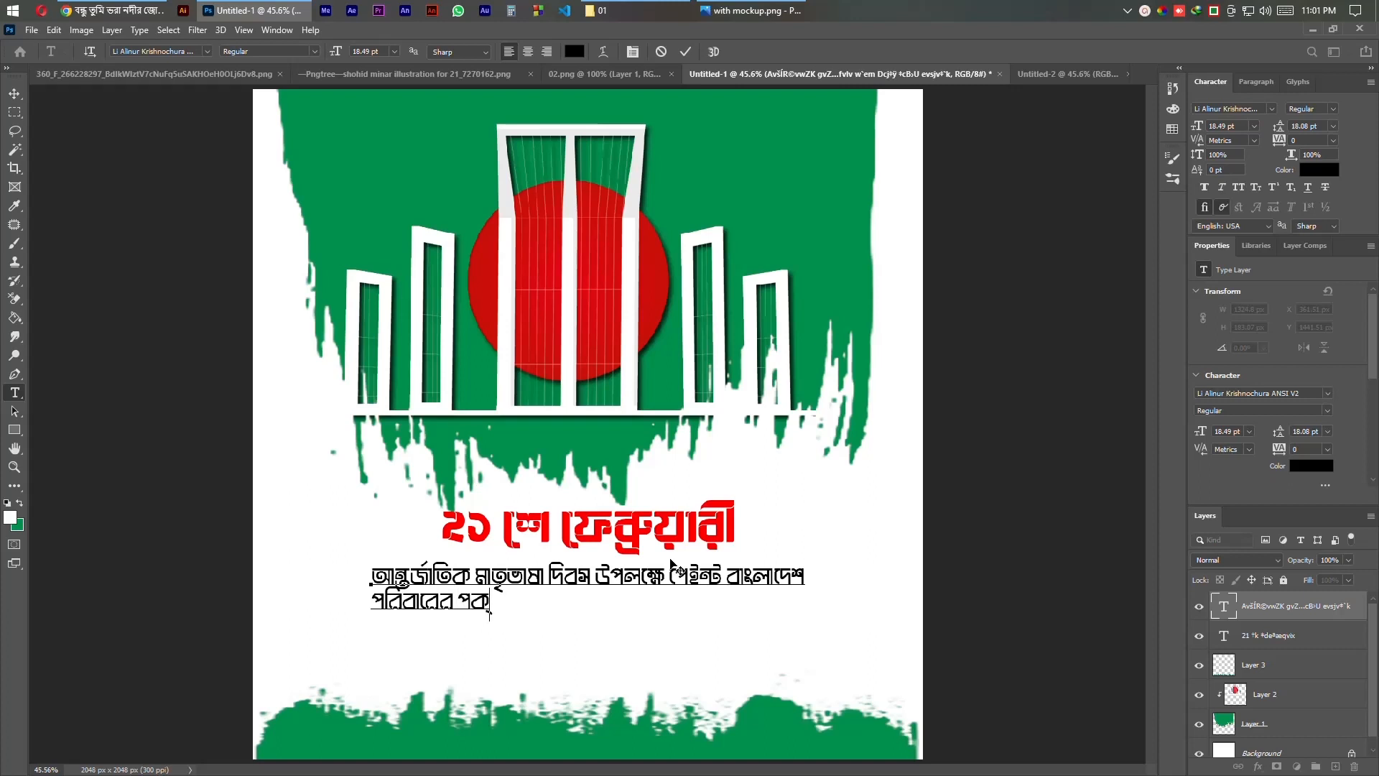
type("্ষ থেকে সকল ভাষা")
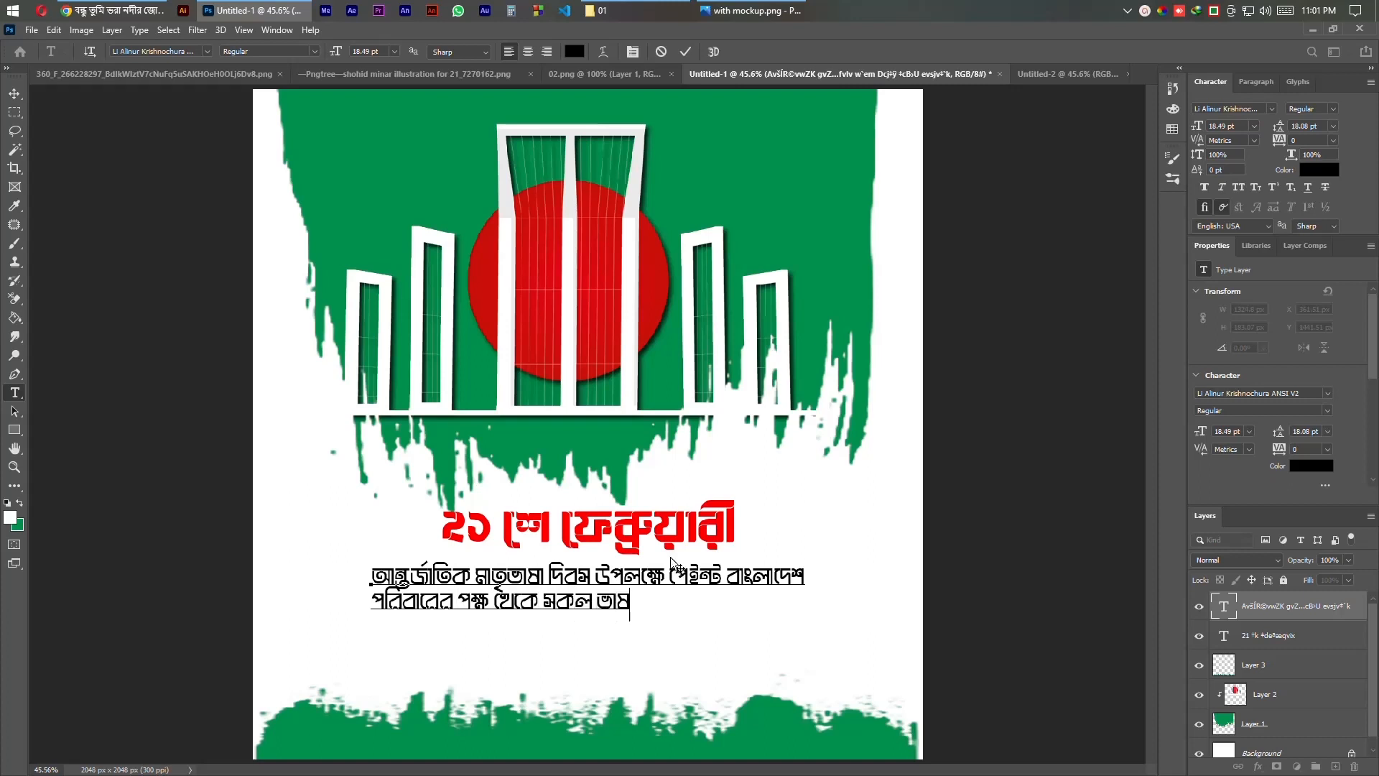
type(" শহীদদের")
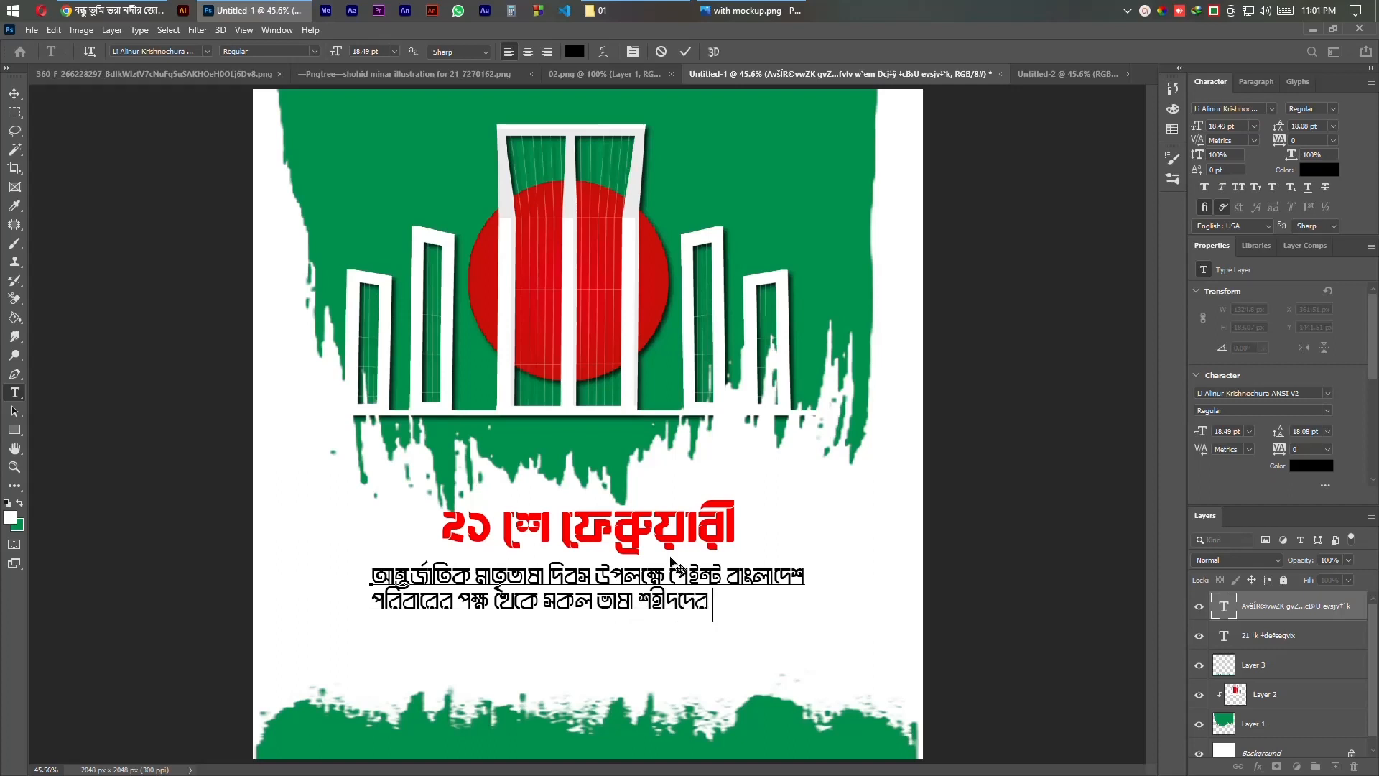
type(" প্রিত গভী")
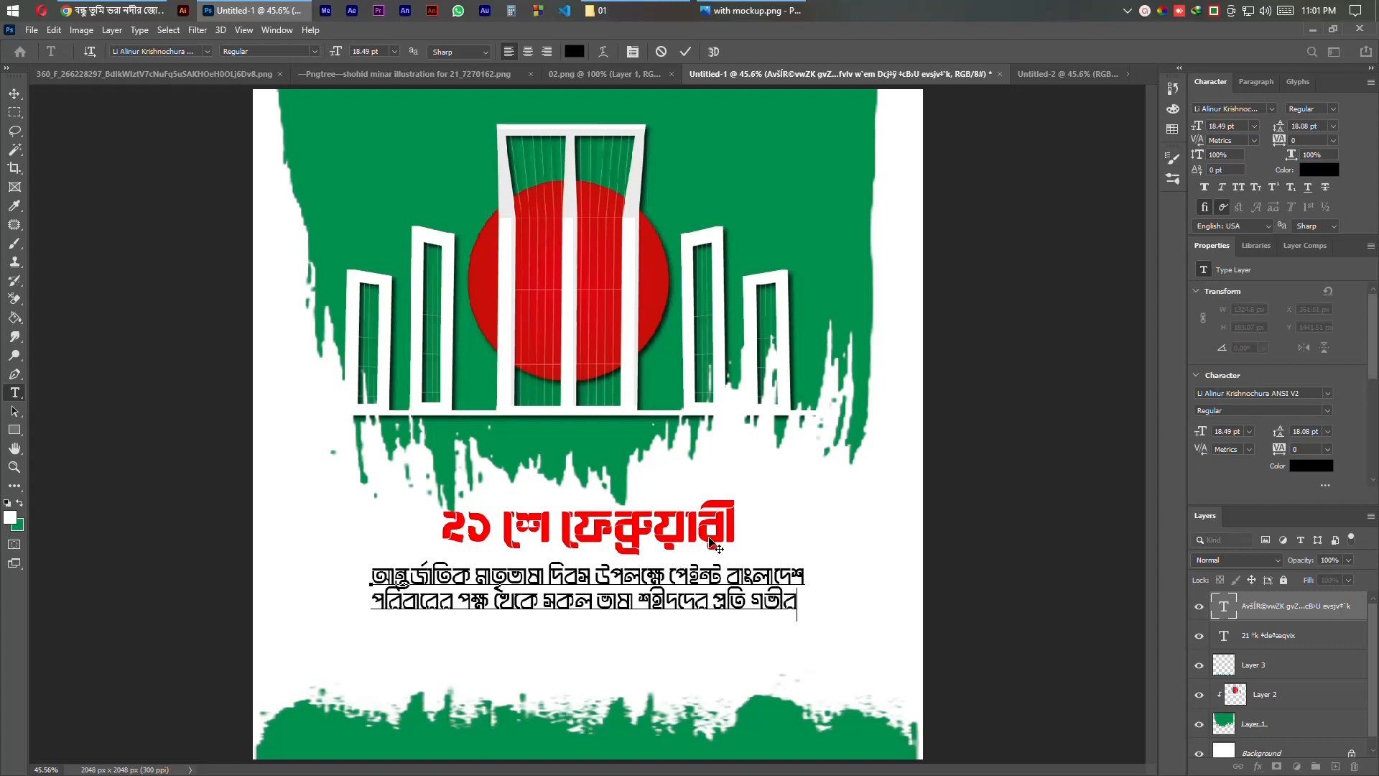
key("ctrl+Return")
key("i")
key("v")
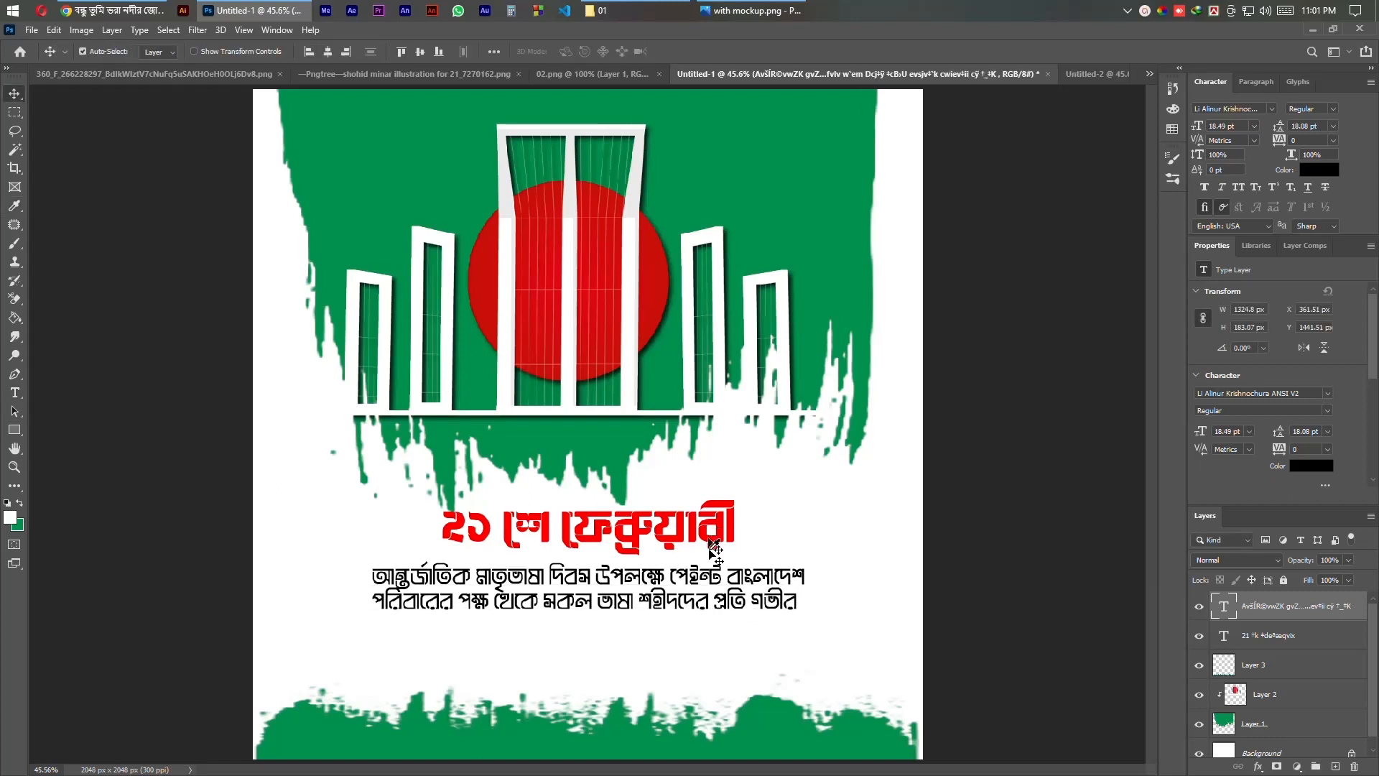
Step: Nudge the two-line black text down slightly to Y 1445.51 px
key("Down")
key("Down")
key("Down")
key("Down")
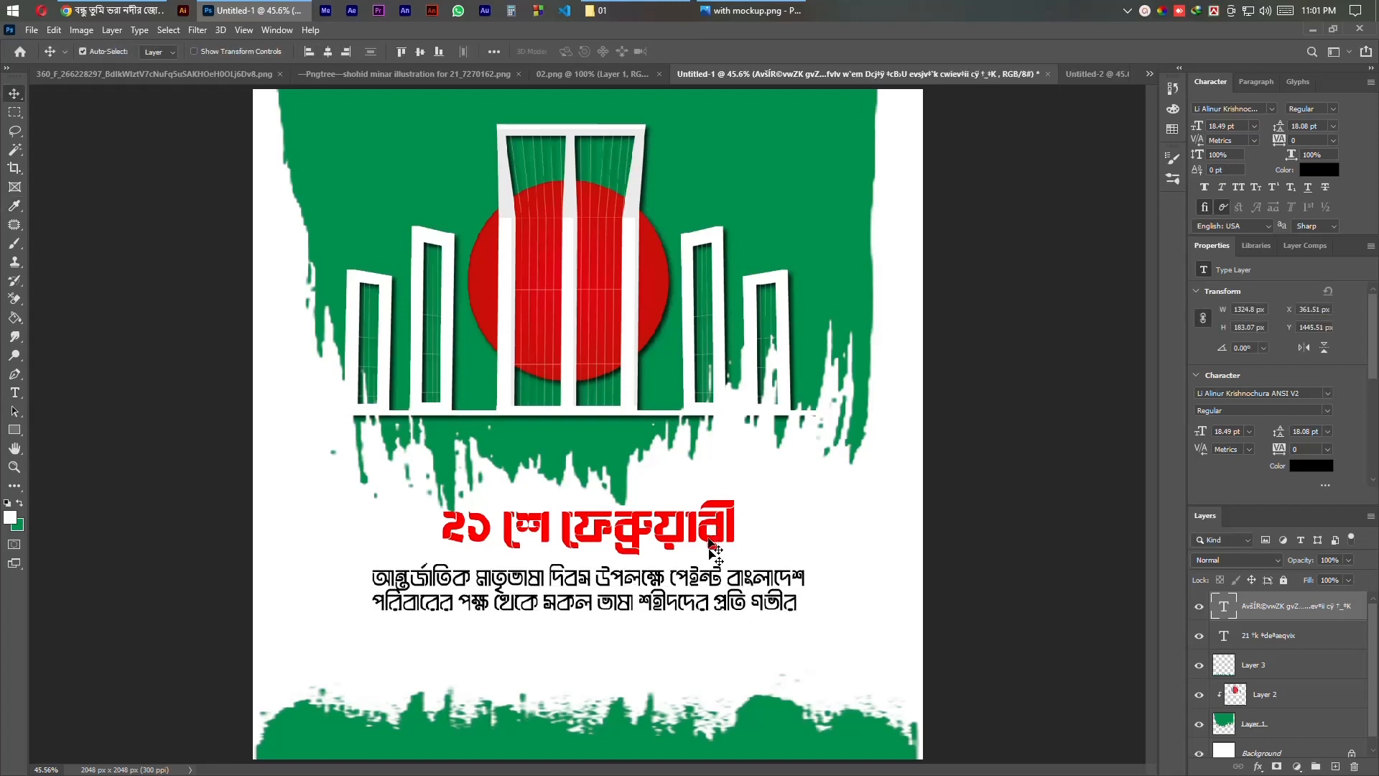
Step: Recolor the words পেইন্ট বাংলাদেশ in the black text with the green sampled from the poster's painted background
double_click(668, 580)
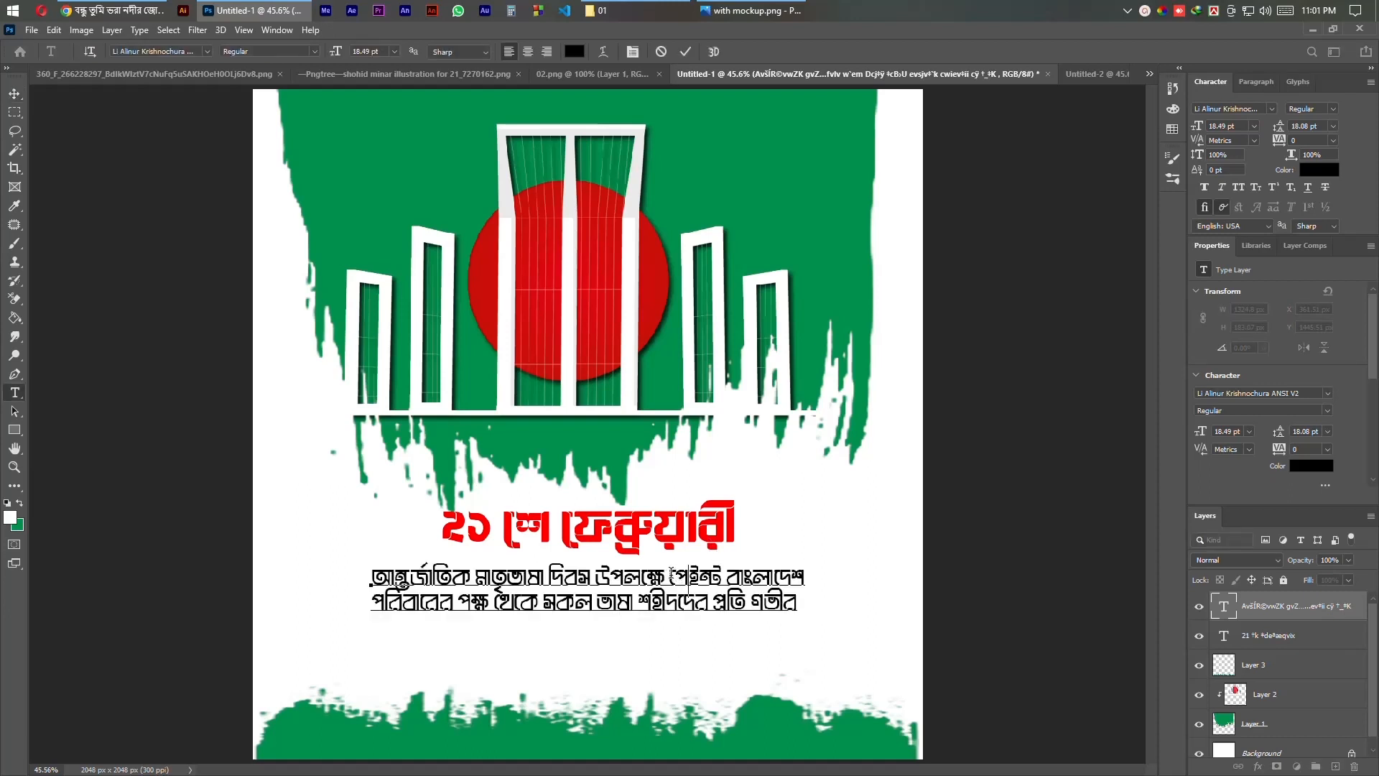
left_click_drag(669, 574, 826, 572)
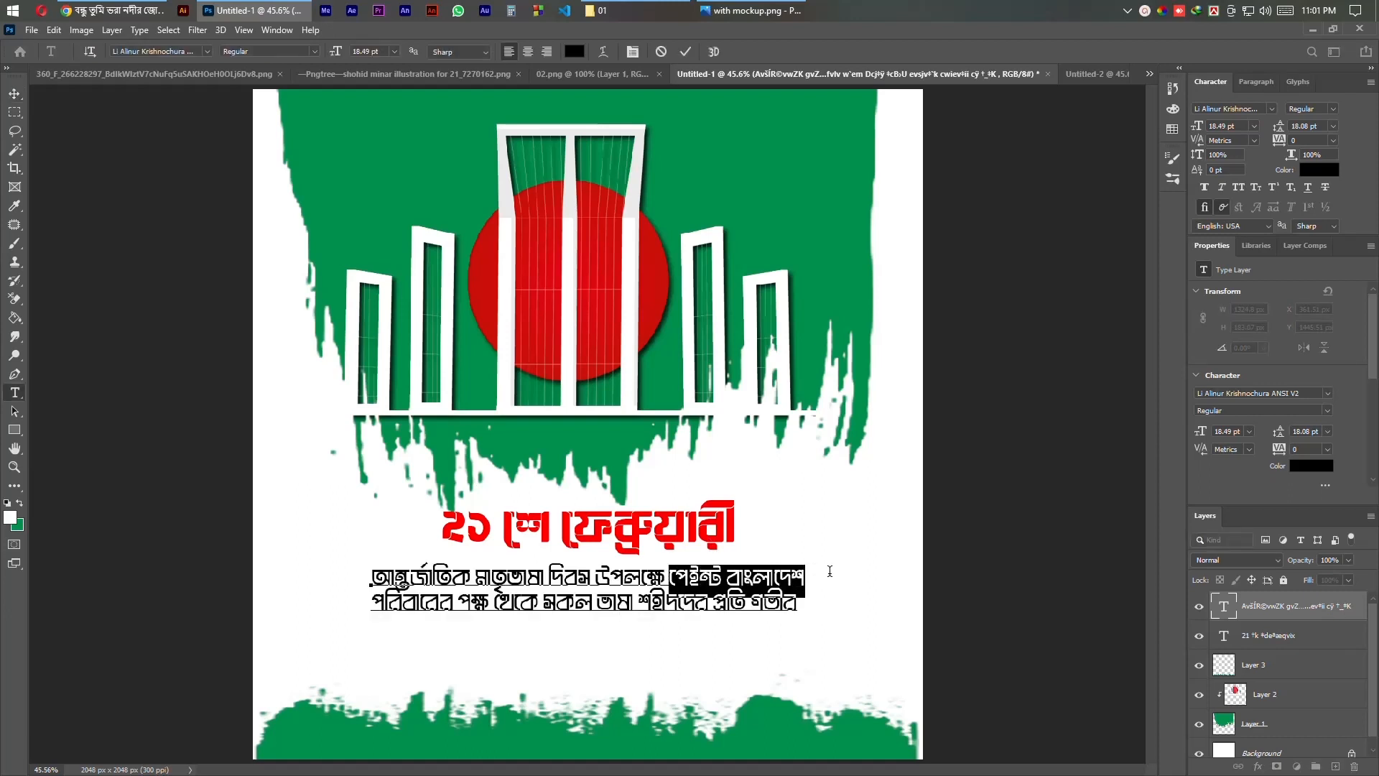
left_click(1318, 169)
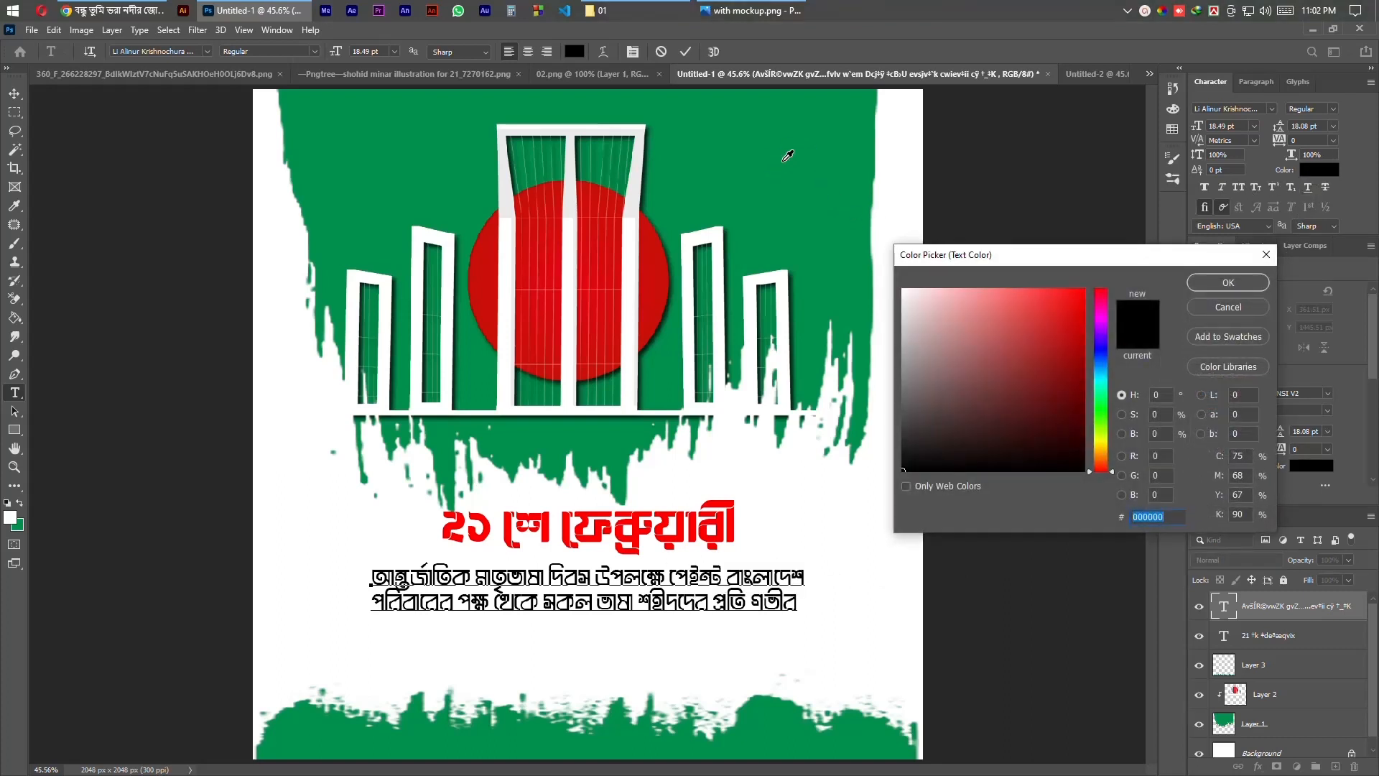
left_click(784, 160)
key("Return")
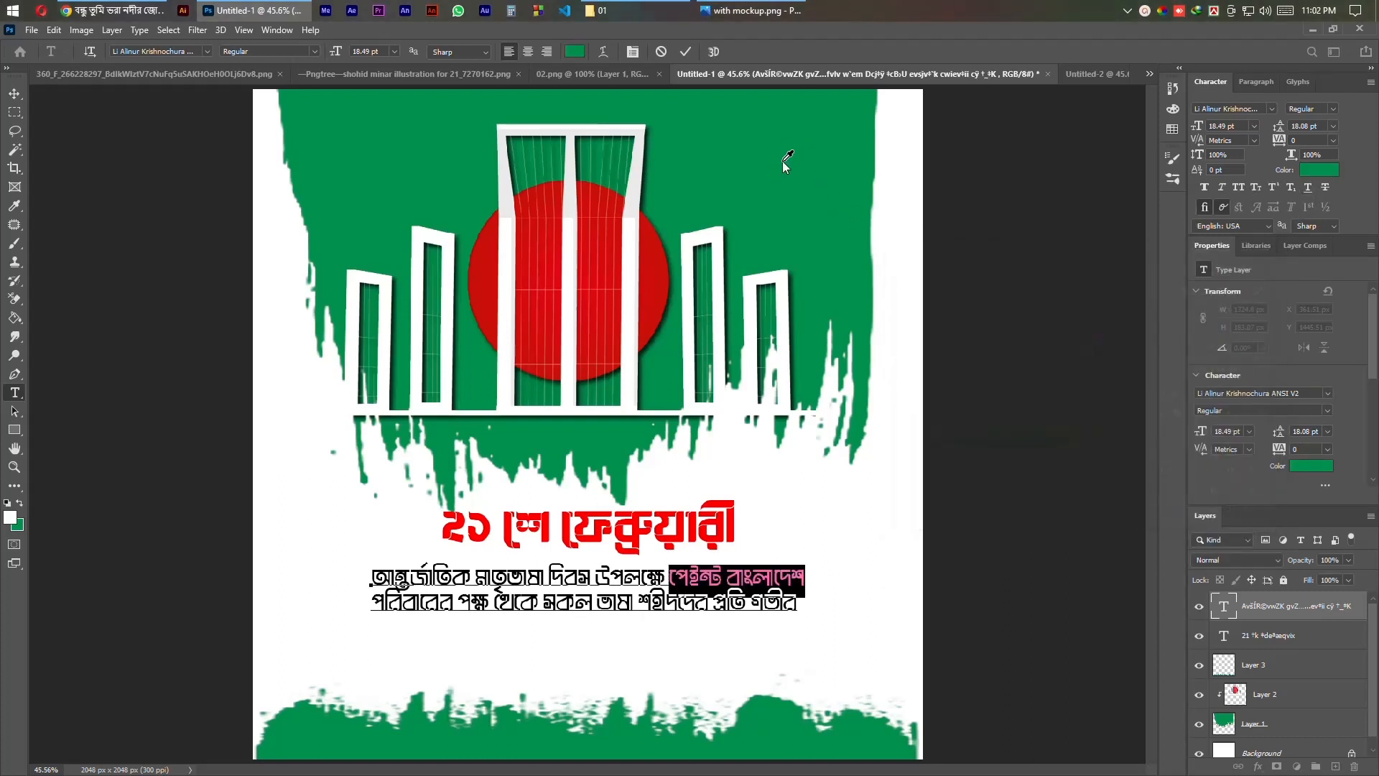
key("ctrl+h")
key("ctrl+Return")
key("v")
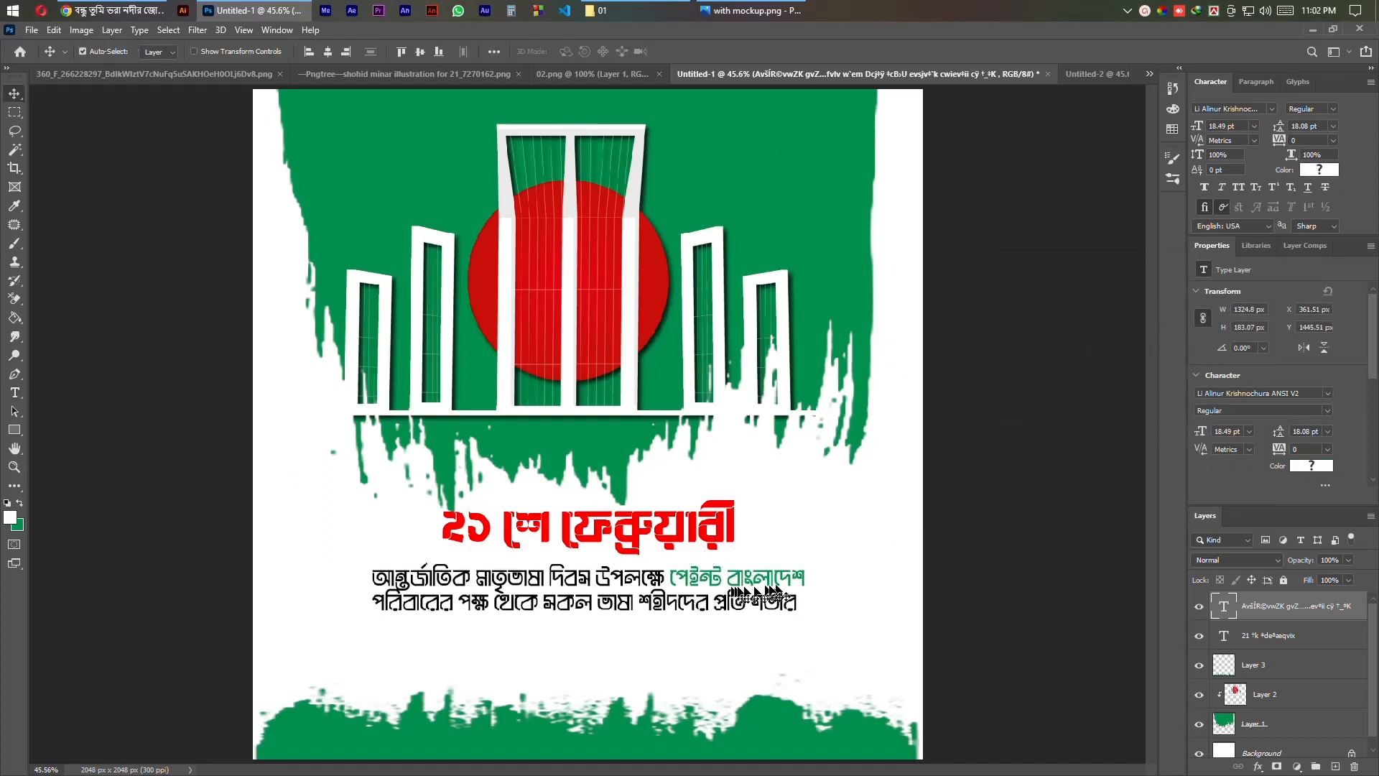
Step: Set the font style of the green words পেইন্ট বাংলাদেশ to Italic
double_click(679, 574)
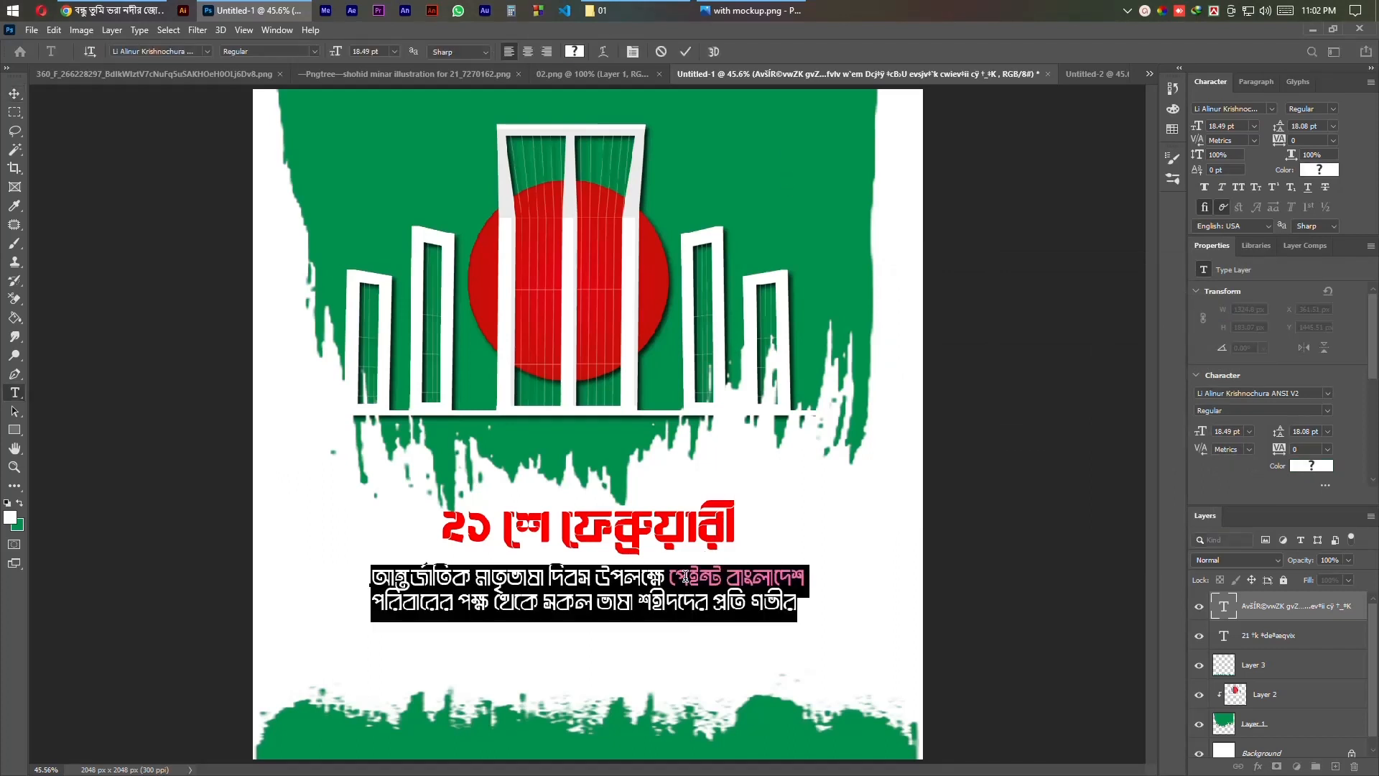
left_click(679, 575)
left_click_drag(670, 569, 806, 574)
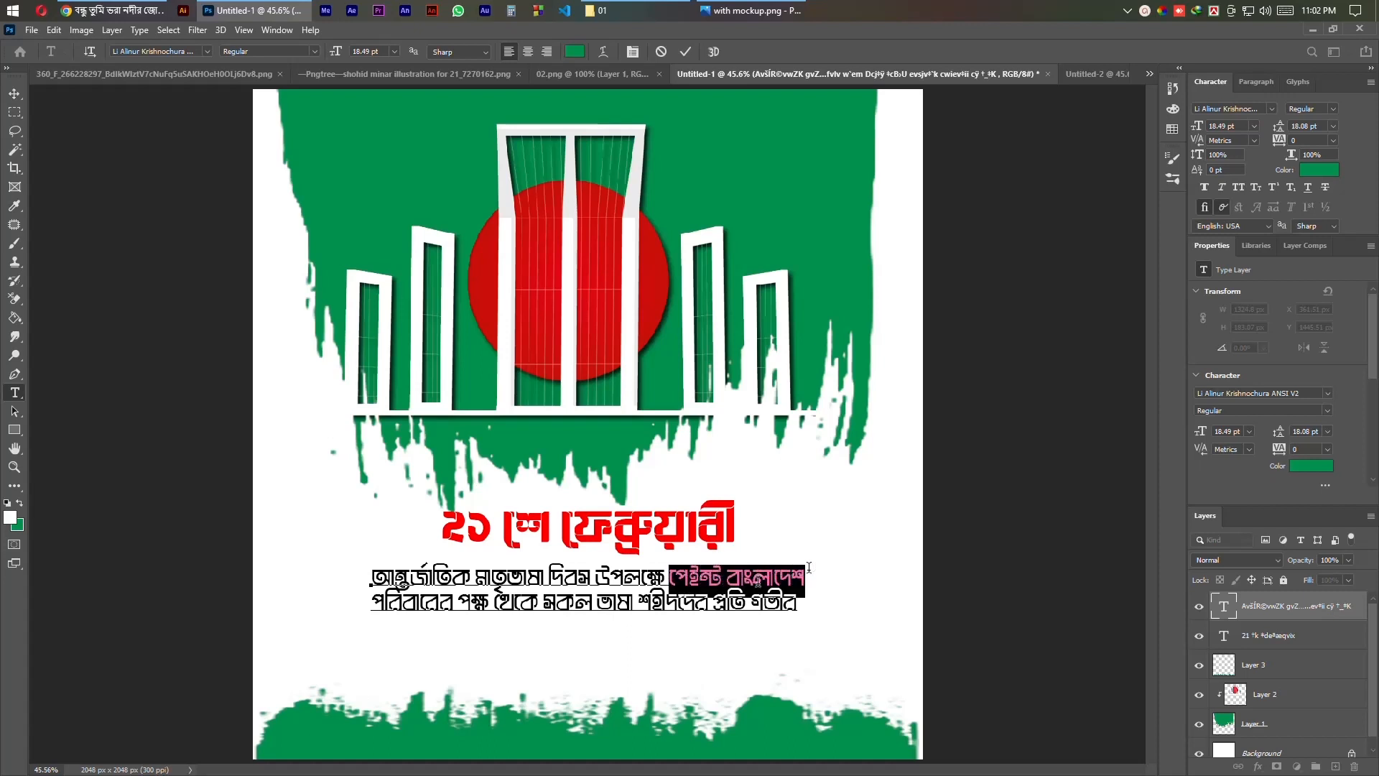
left_click(1333, 110)
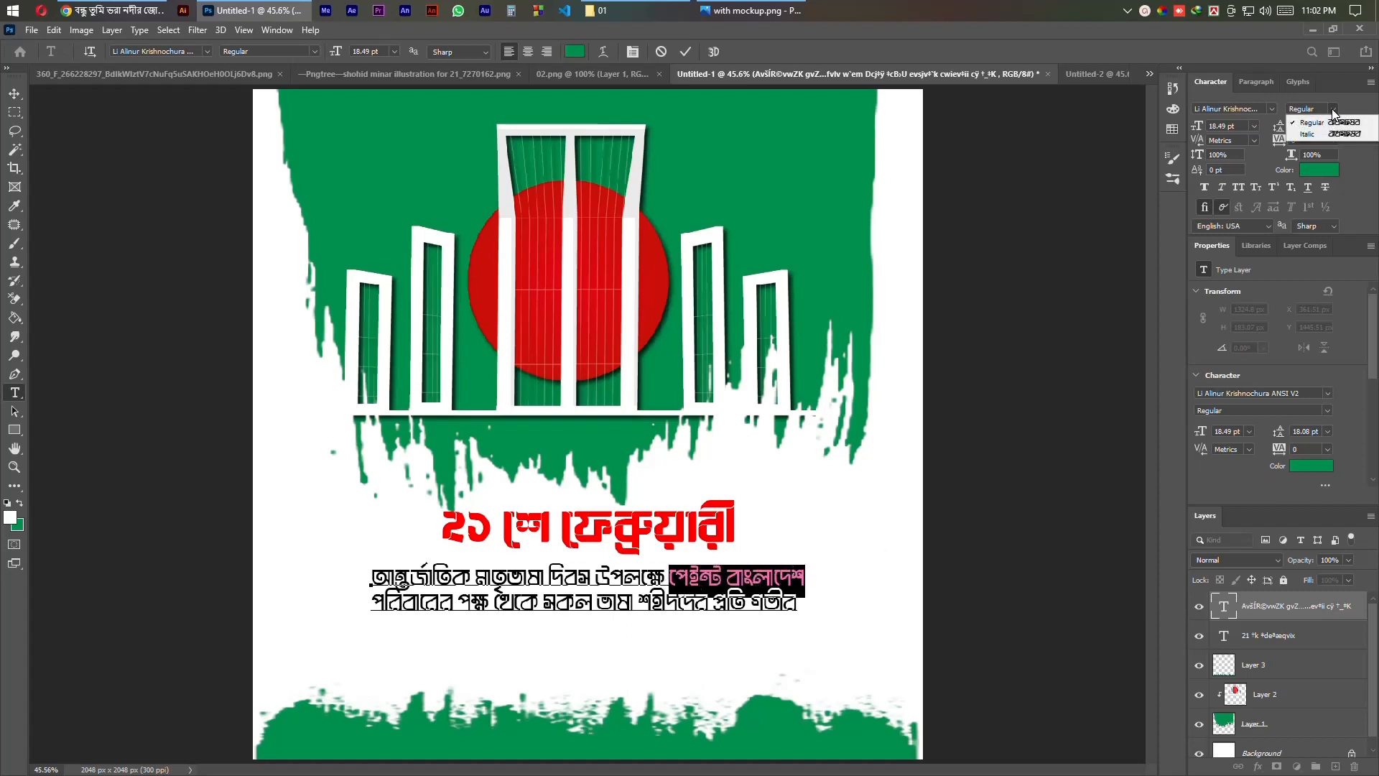
left_click(1316, 133)
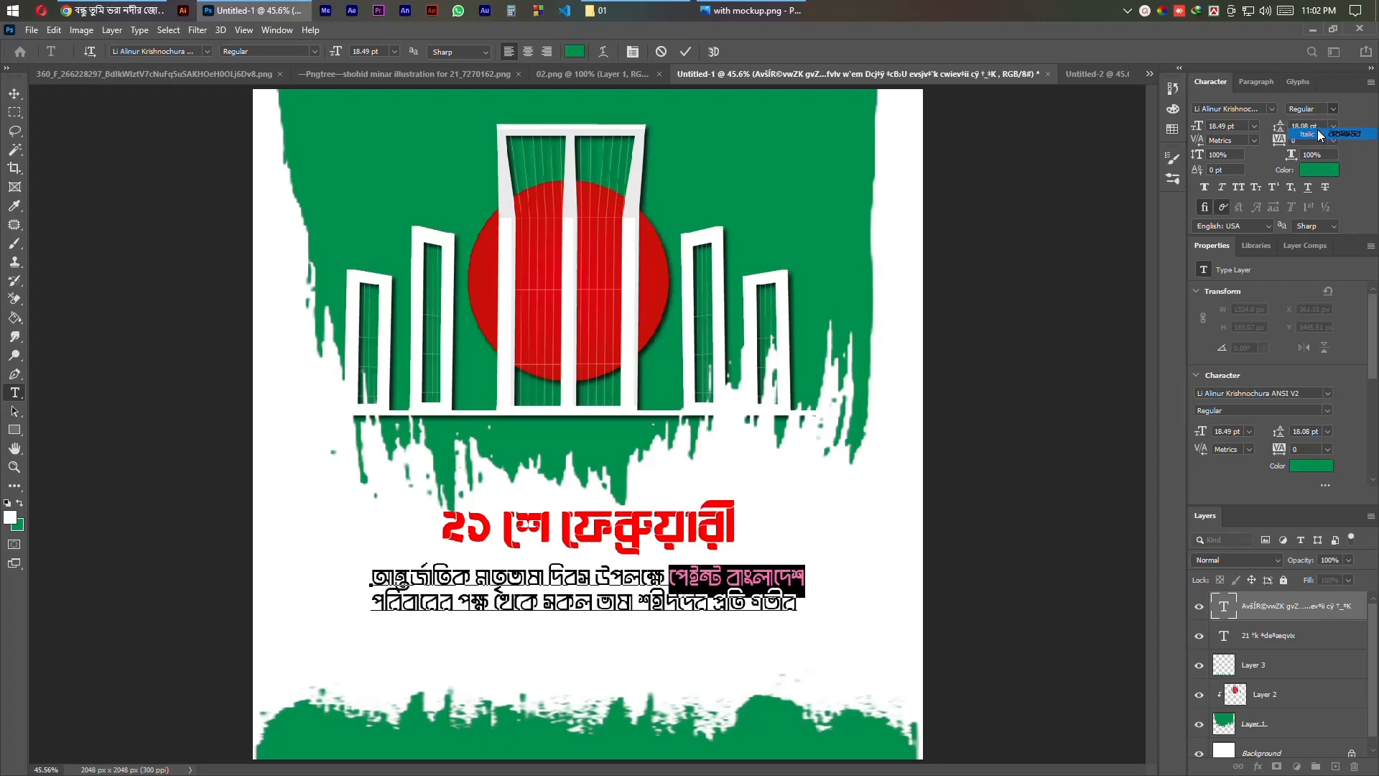
key("ctrl+Return")
key("v")
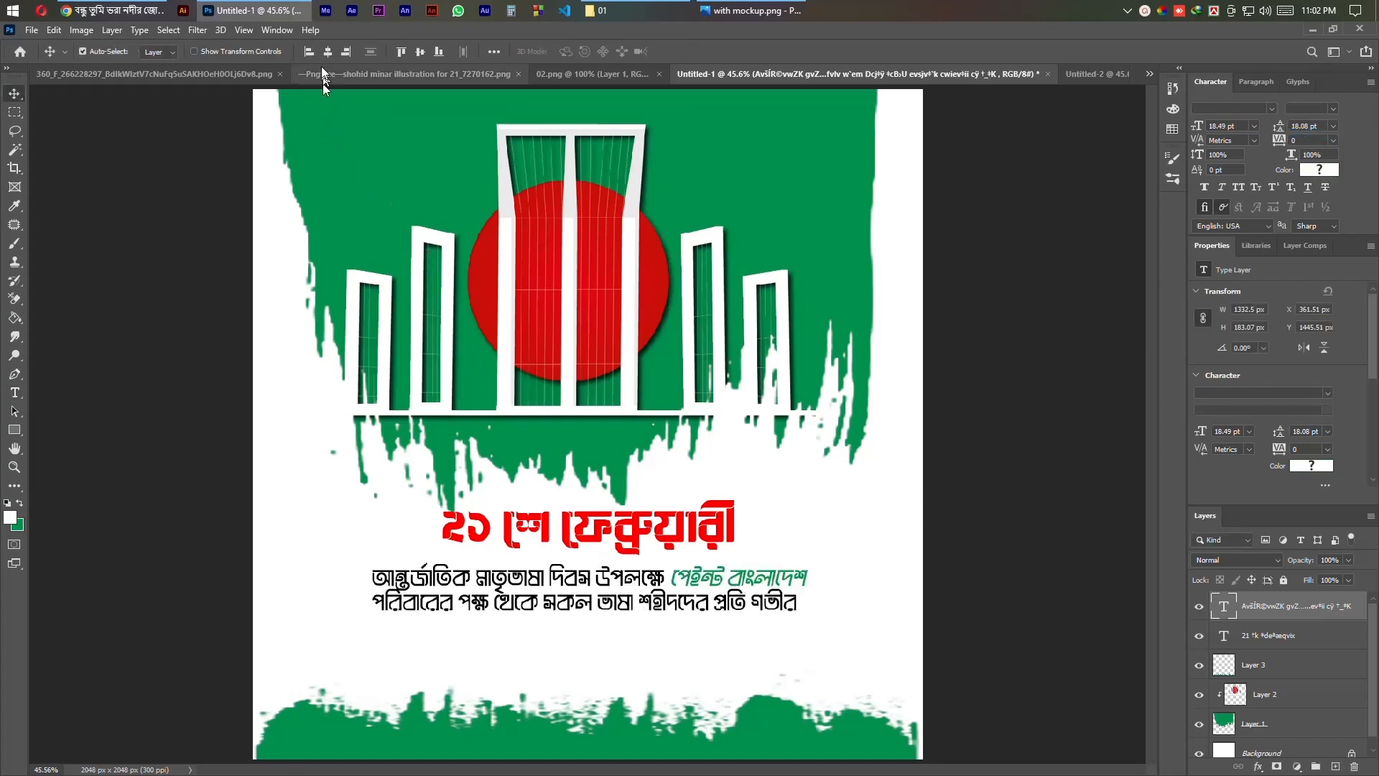
Step: Nudge the two-line message text left to X 356.51 px and slightly up toward the red heading
key("Left")
key("Left")
key("Left")
key("Left")
key("Left")
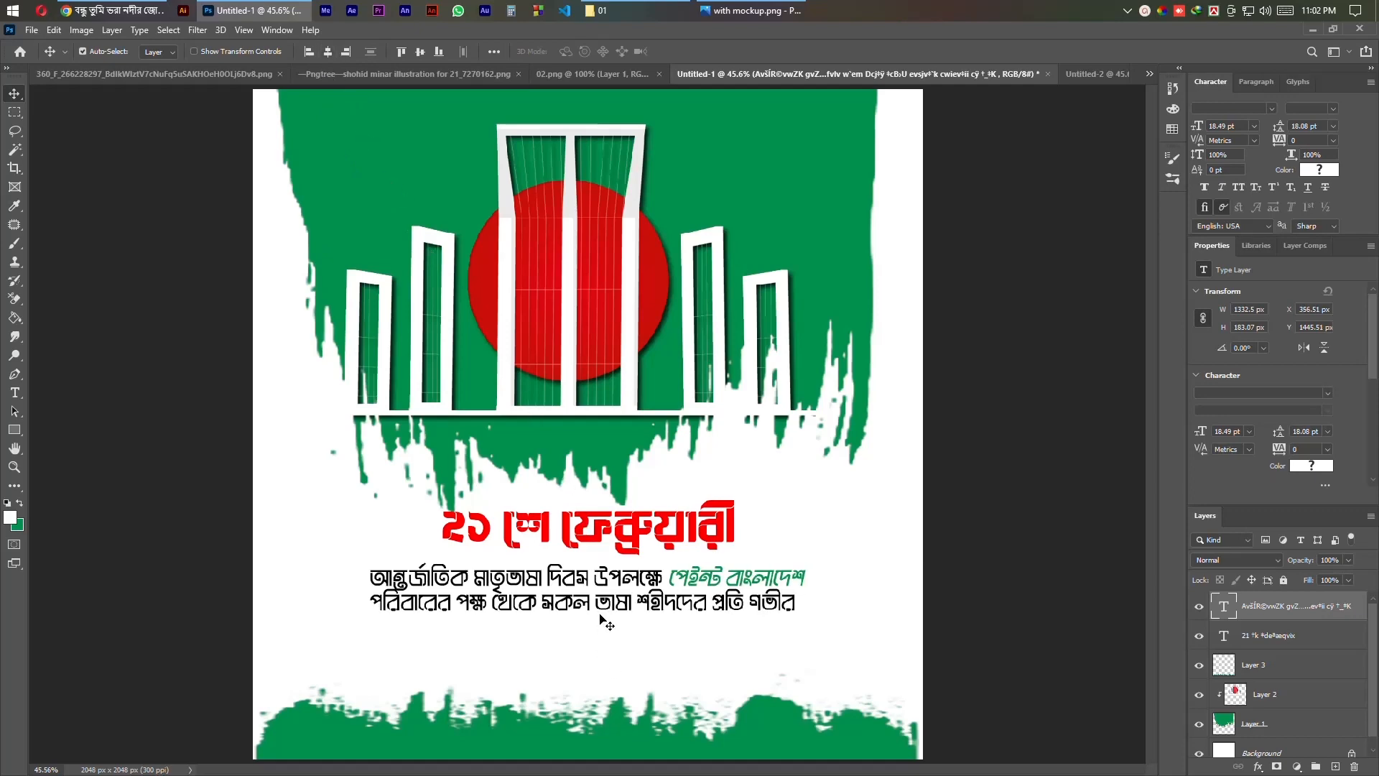
key("Up")
key("Up")
key("Up")
key("ctrl+s")
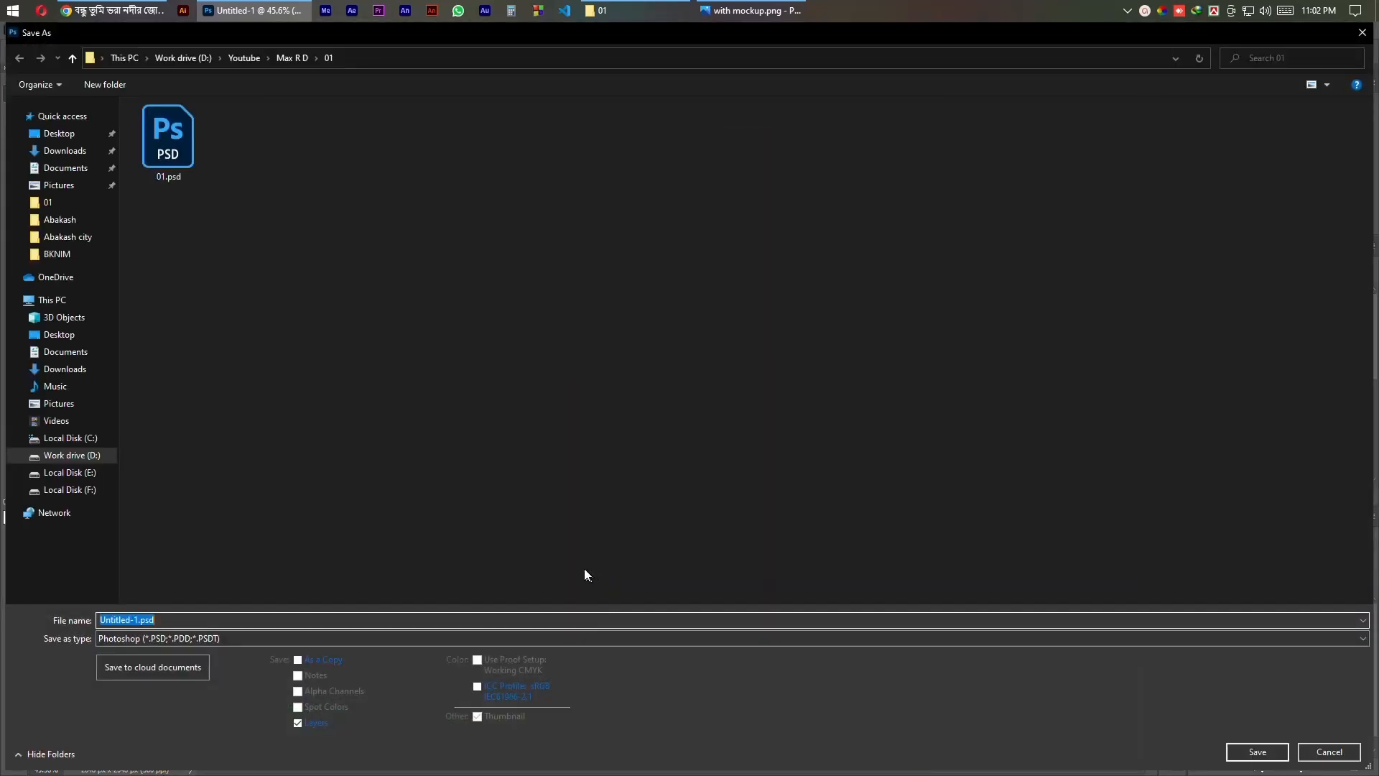
key("Escape")
Step: Duplicate the red heading below the two-line message and replace the copy's text with শ্রদ্ধাঞ্জলি
left_click(564, 533)
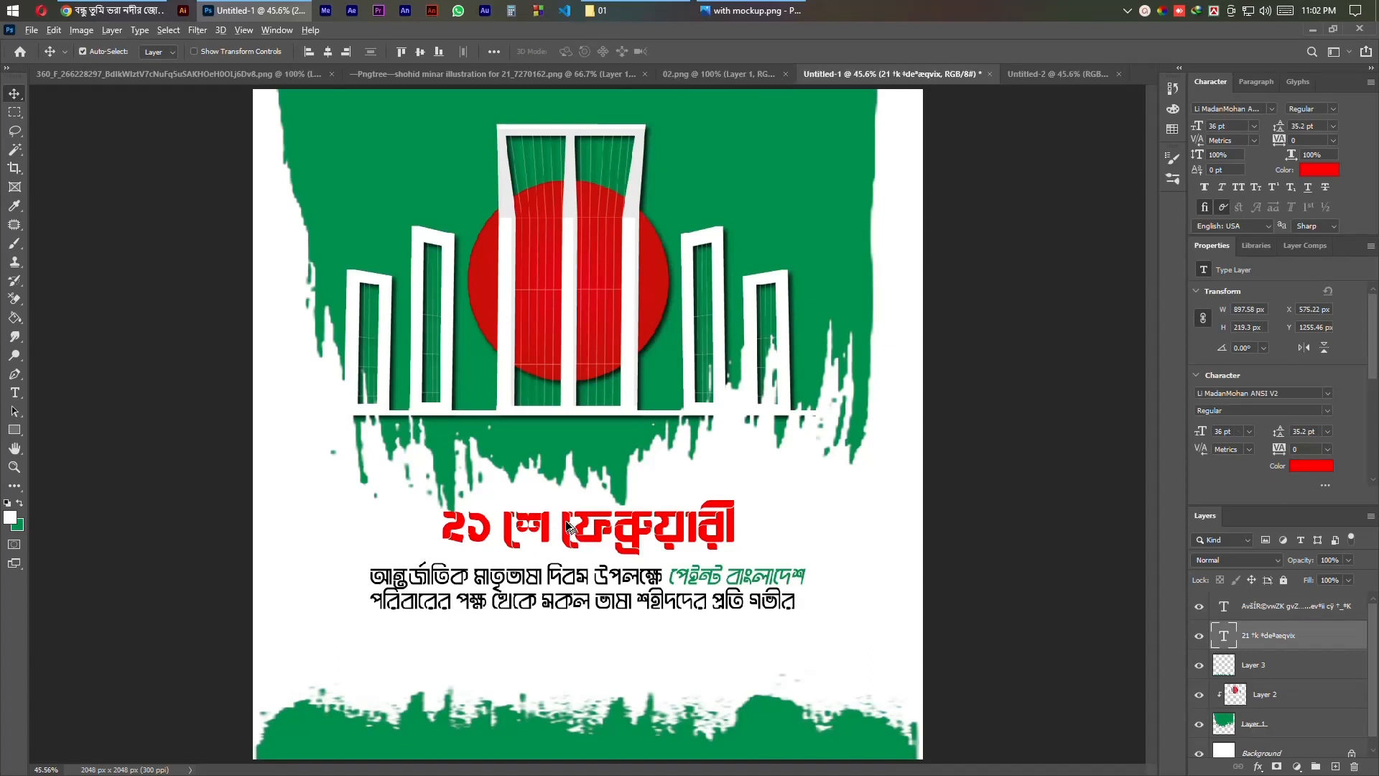
left_click_drag(566, 535, 573, 648)
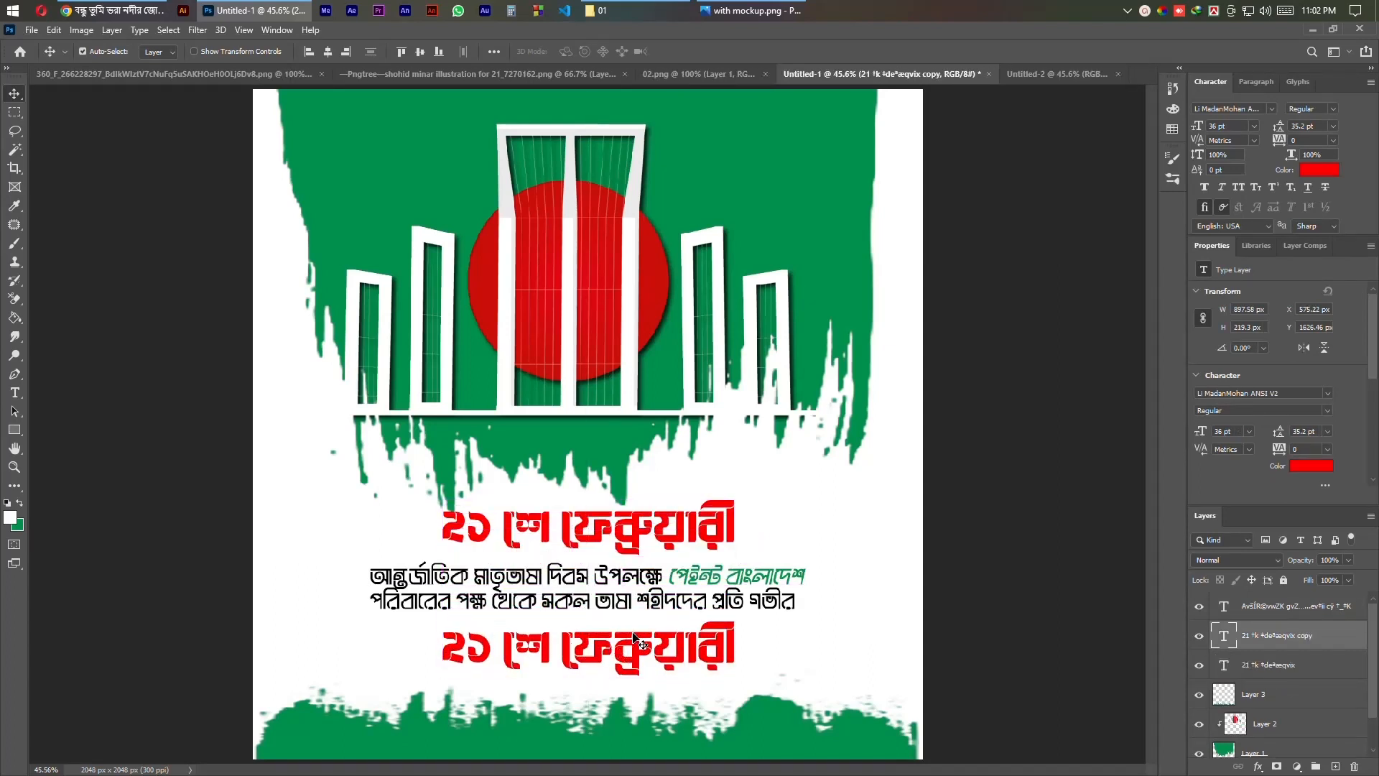
double_click(593, 636)
key("ctrl+a")
key("BackSpace")
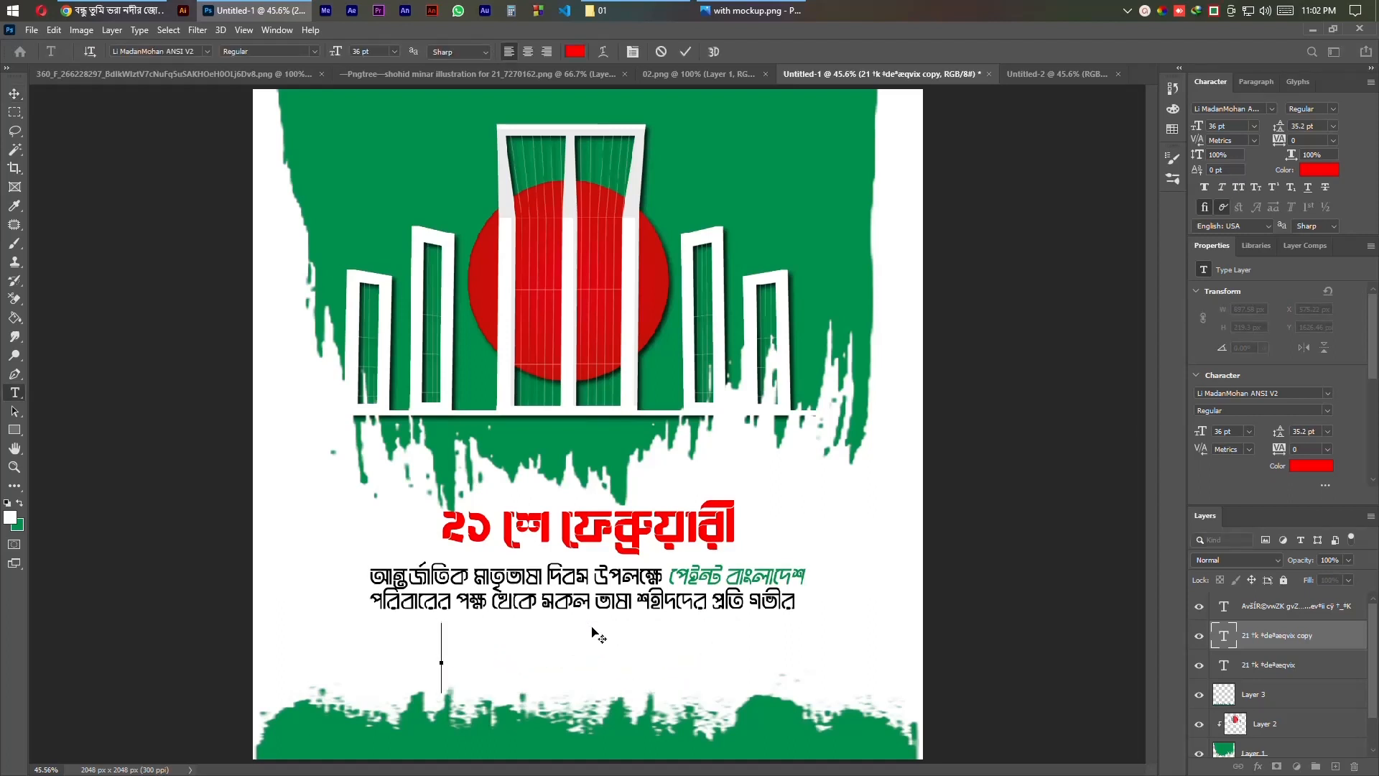
type("kª`")
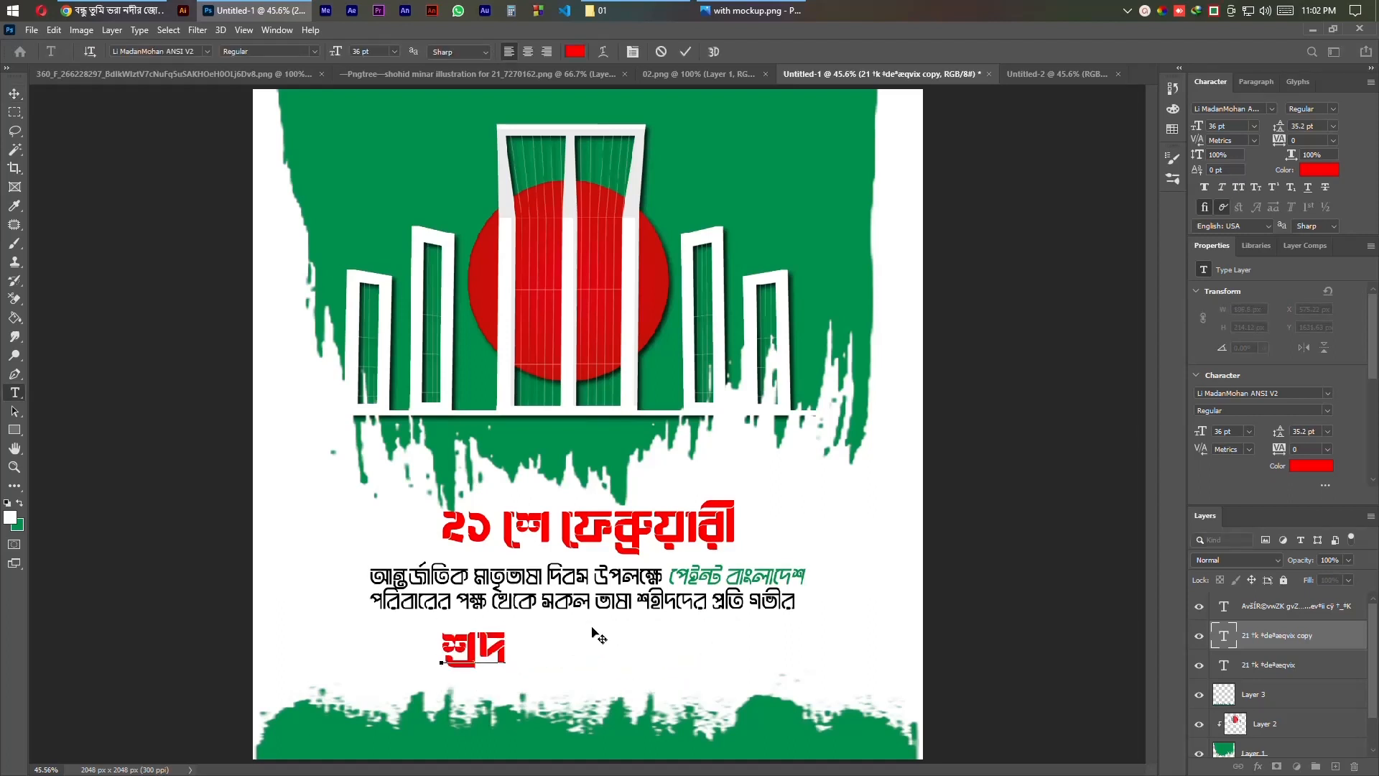
type("&avÄwj")
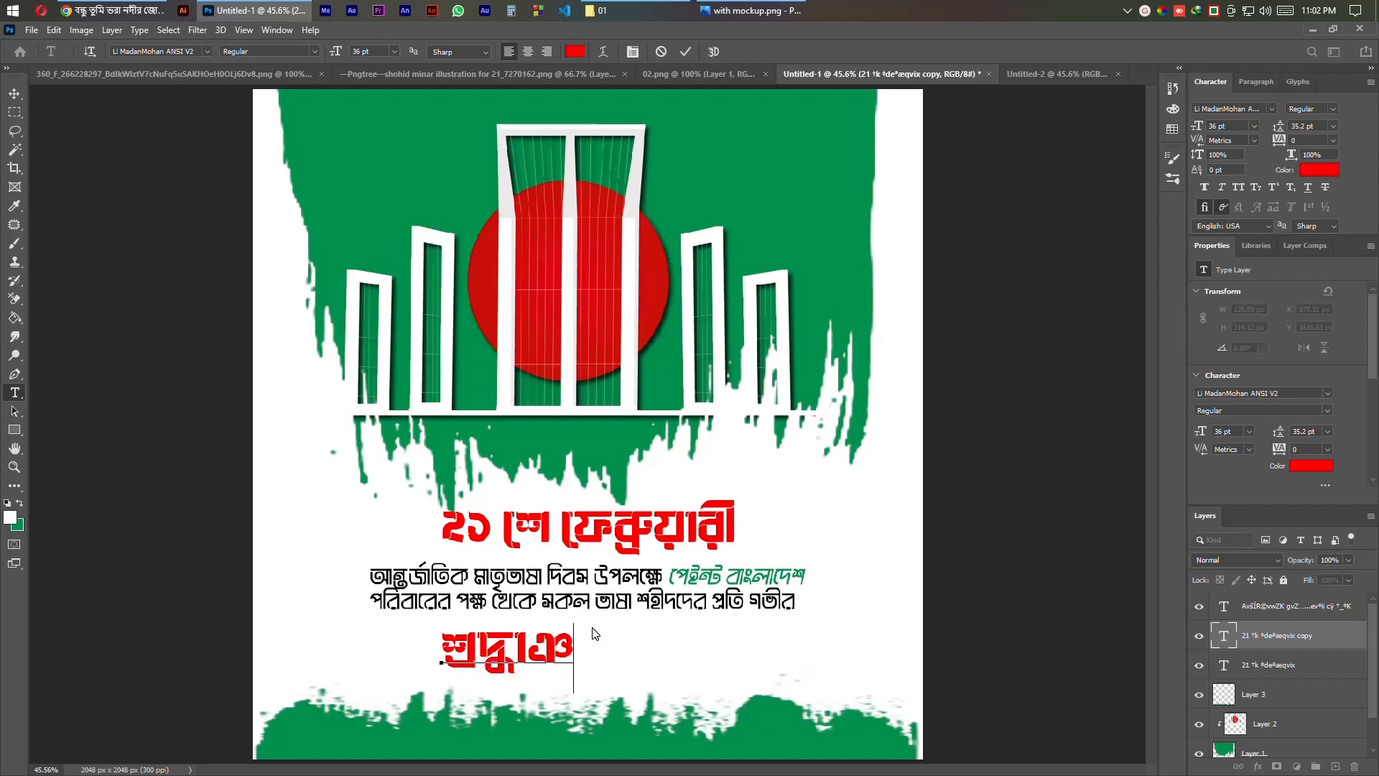
key("ctrl+Return")
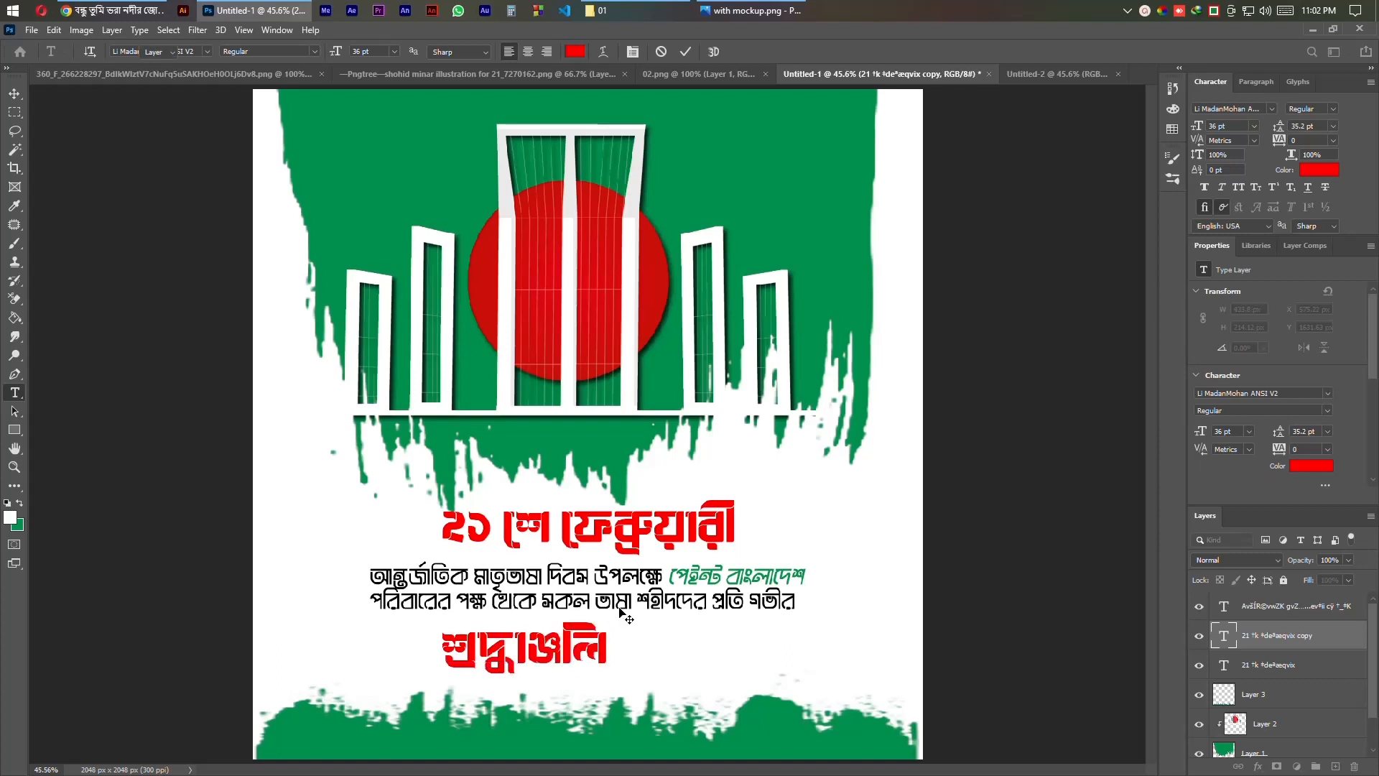
key("v")
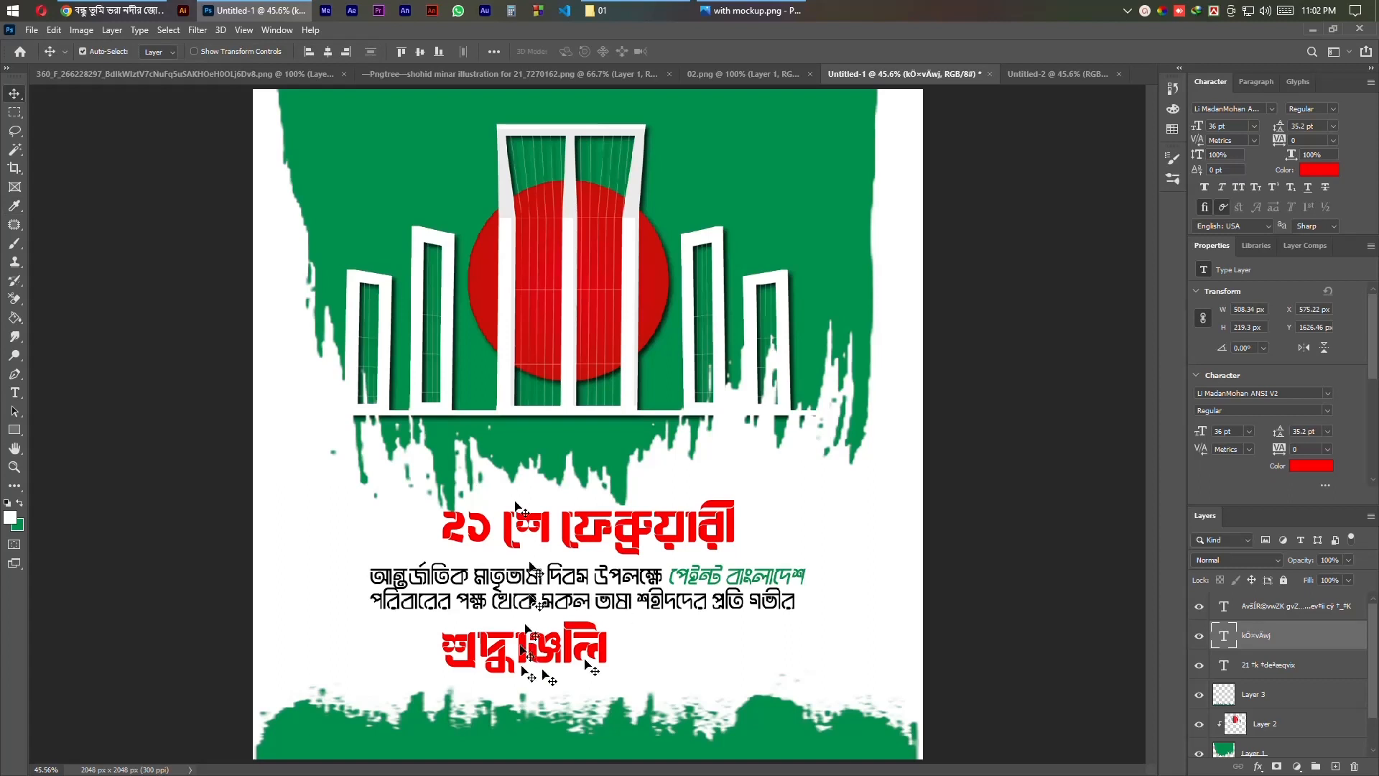
Step: Center the red শ্রদ্ধাঞ্জলি text horizontally on the canvas and scale it proportionally to 119% about its center
left_click(320, 54)
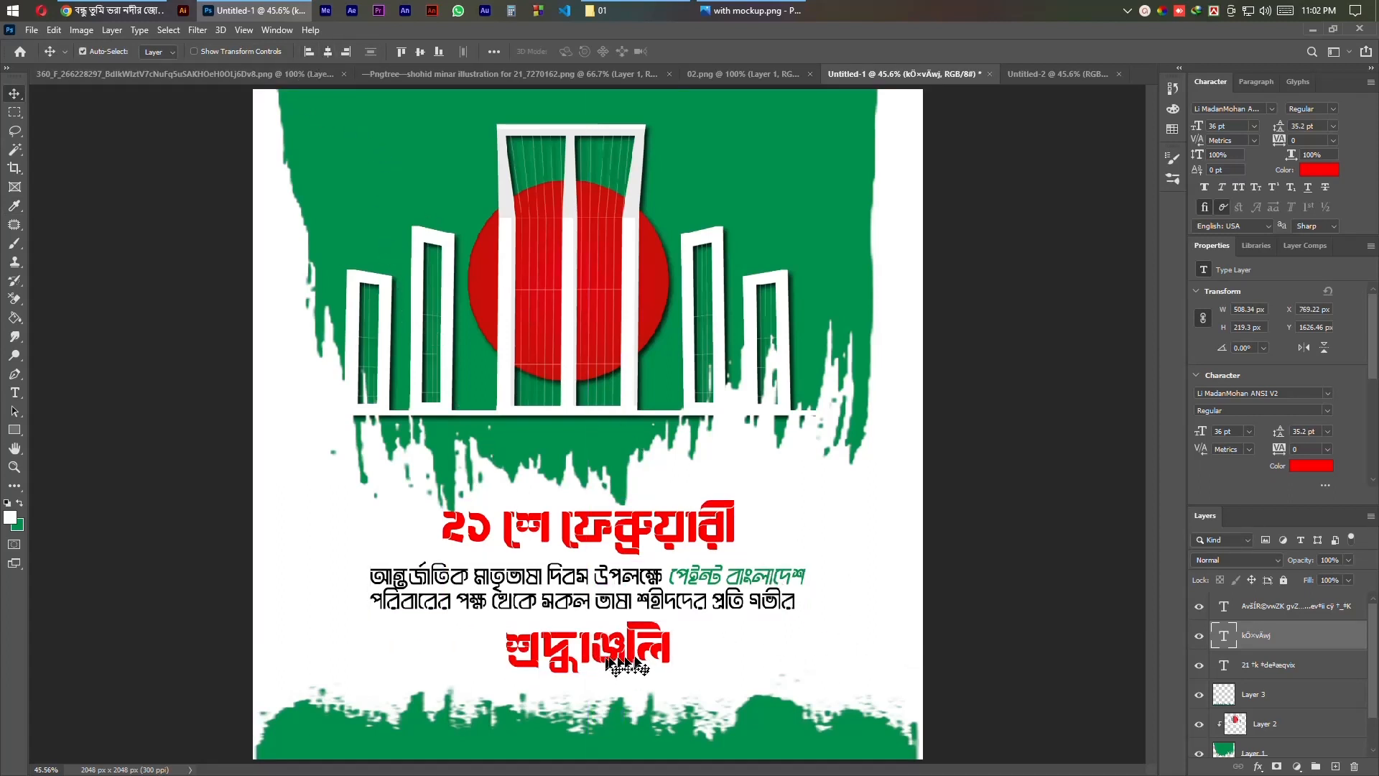
key("ctrl+t")
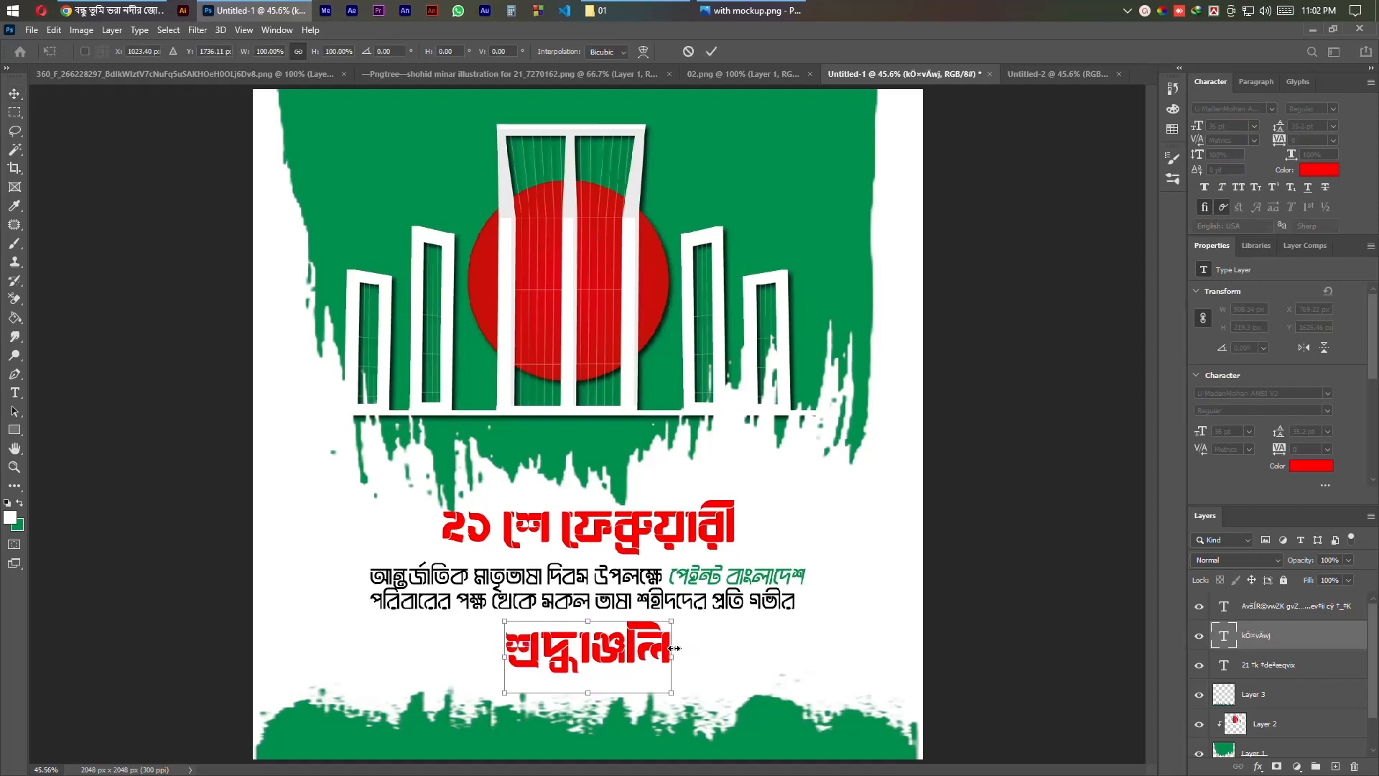
left_click_drag(674, 648, 691, 645)
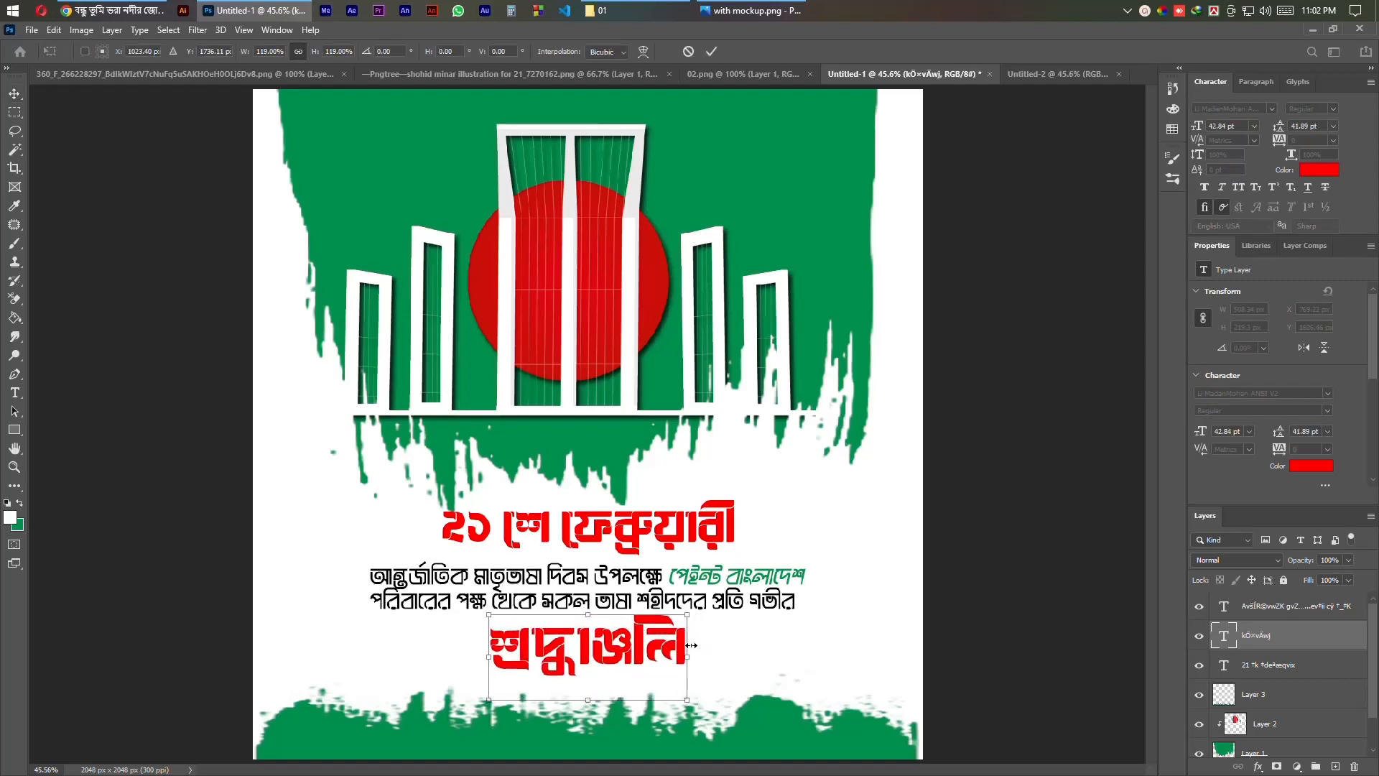
key("Return")
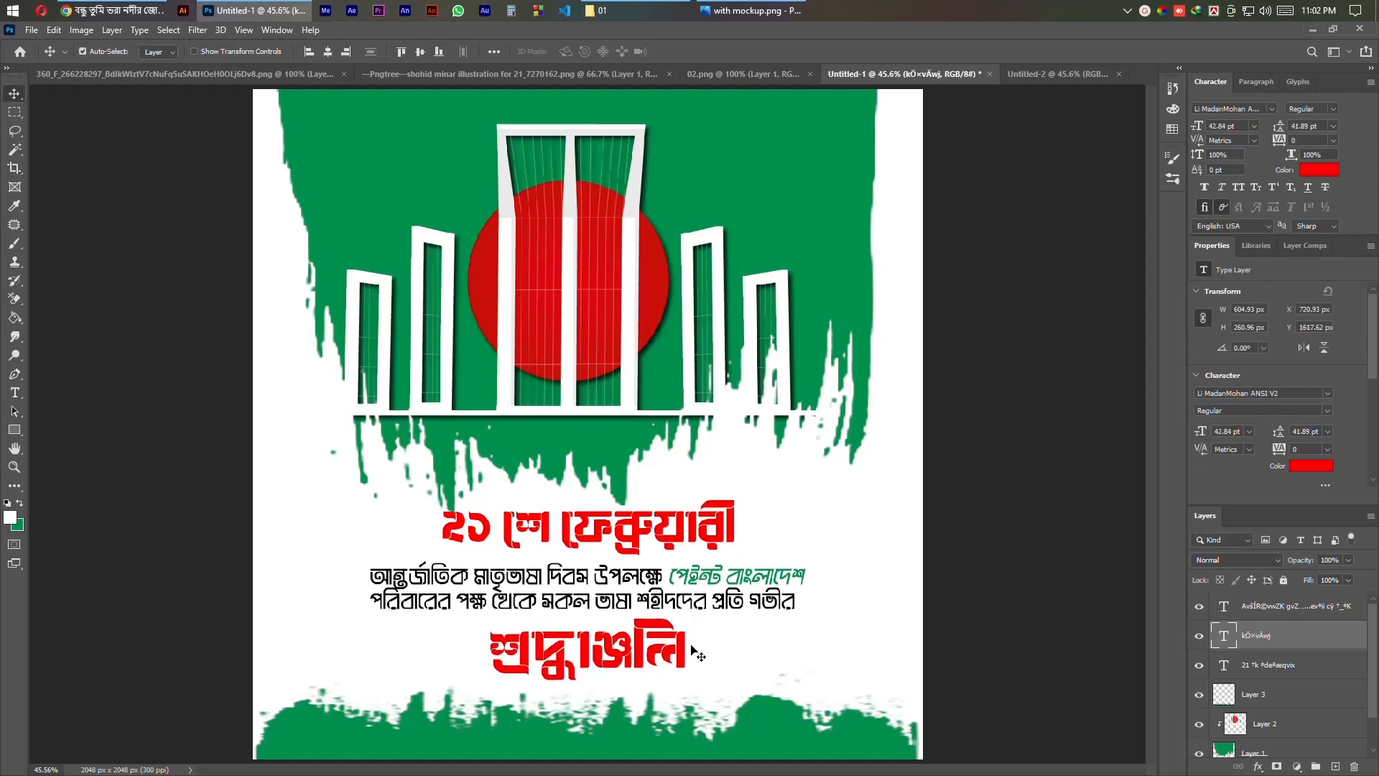
Step: Nudge the enlarged শ্রদ্ধাঞ্জলি text down to Y 1621.62 px
key("Down")
key("Down")
key("Down")
key("Down")
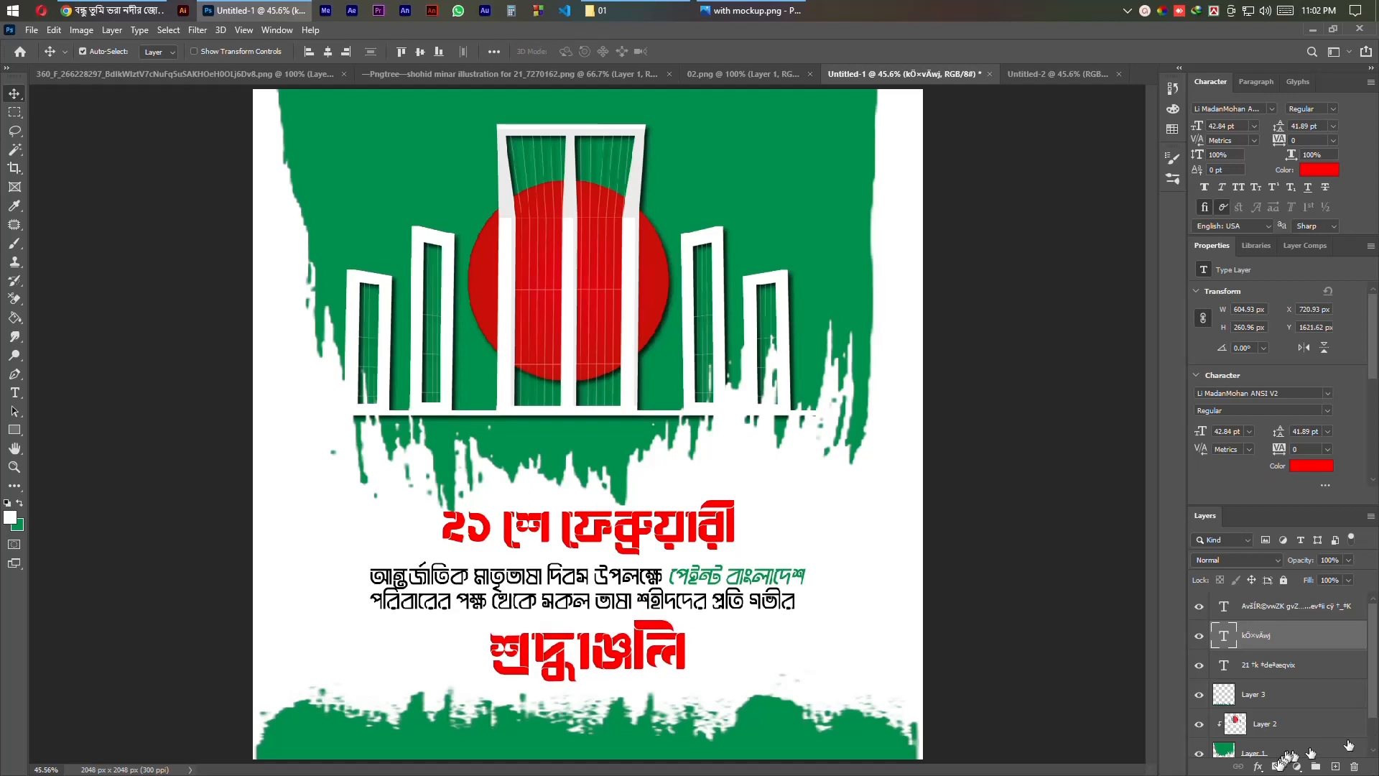
Step: Give the শ্রদ্ধাঞ্জলি text a black drop shadow with 13 px distance and 43 px size, plus a 7 px white outside stroke
left_click(1259, 769)
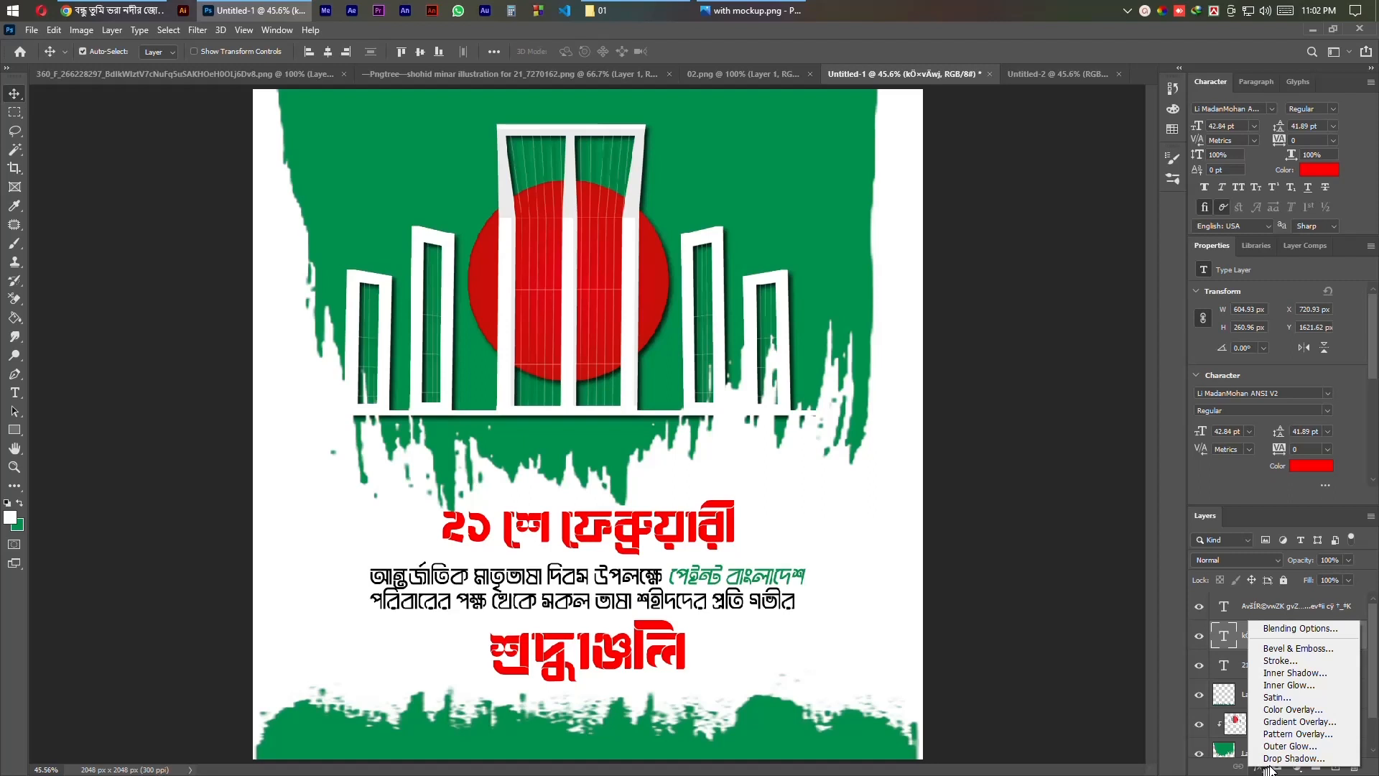
left_click(1276, 758)
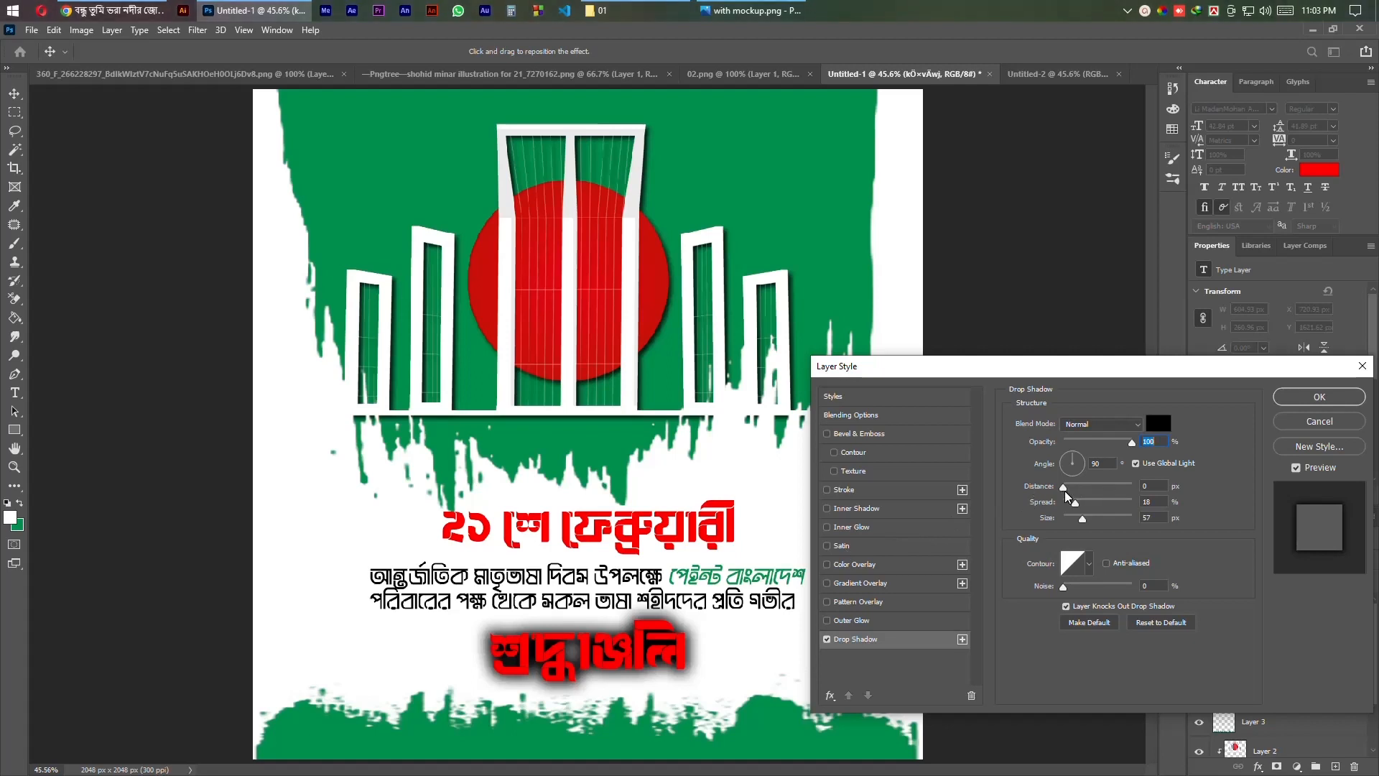
left_click_drag(1064, 491, 1082, 520)
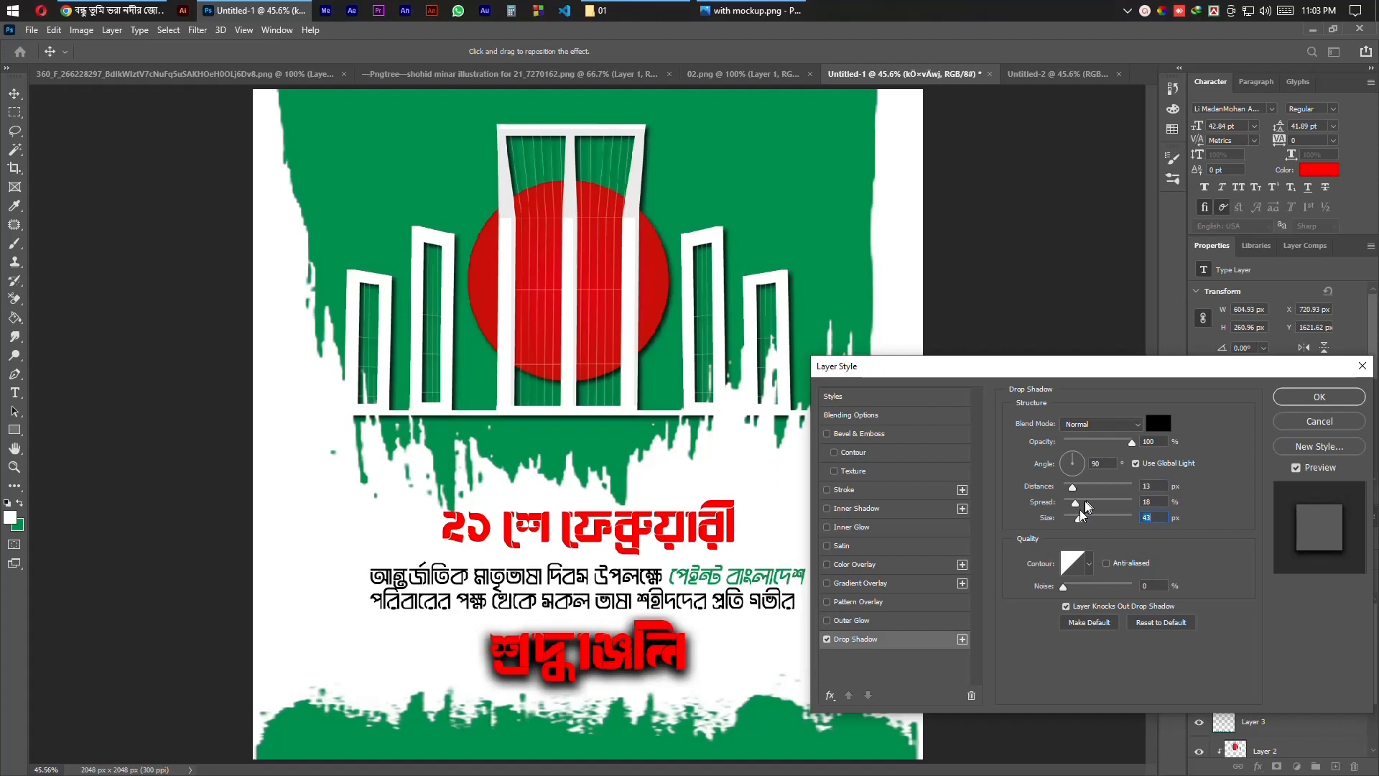
left_click(845, 491)
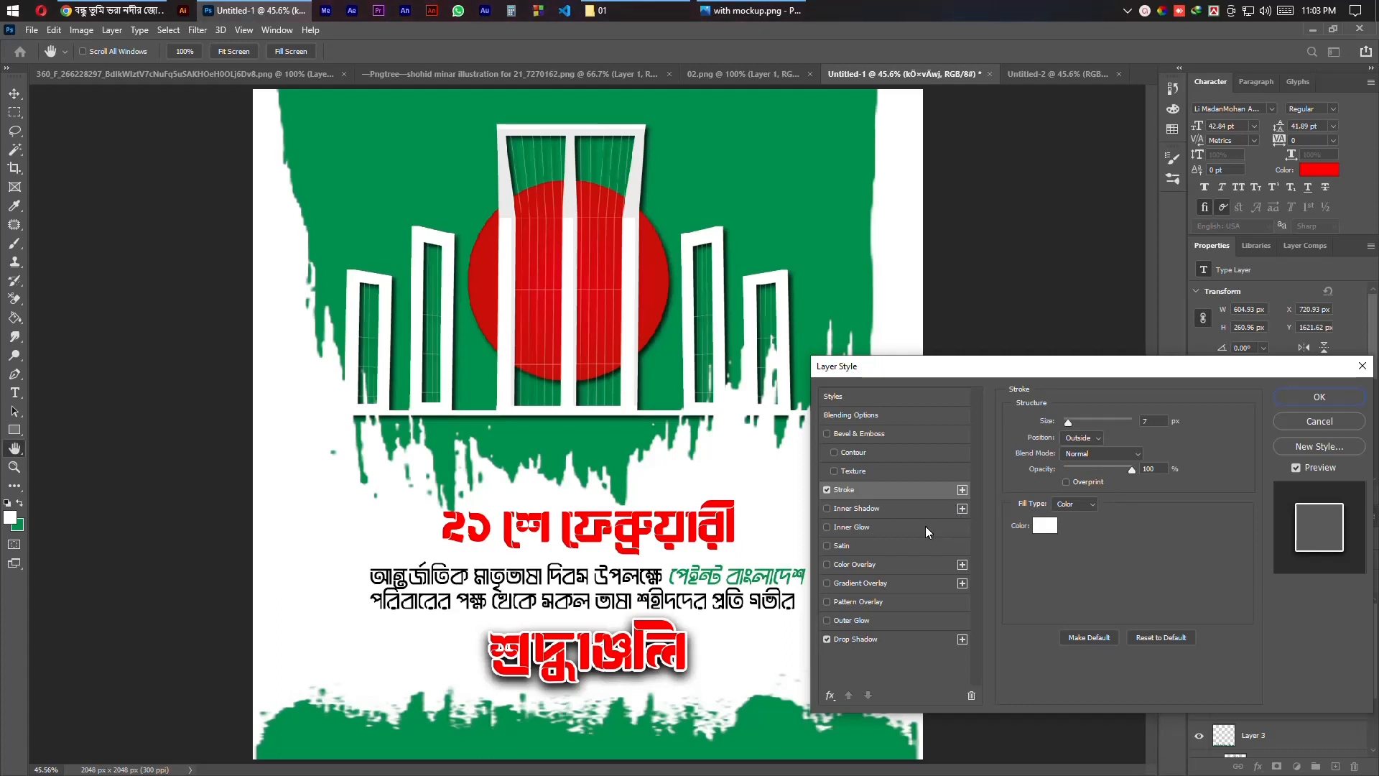
key("Return")
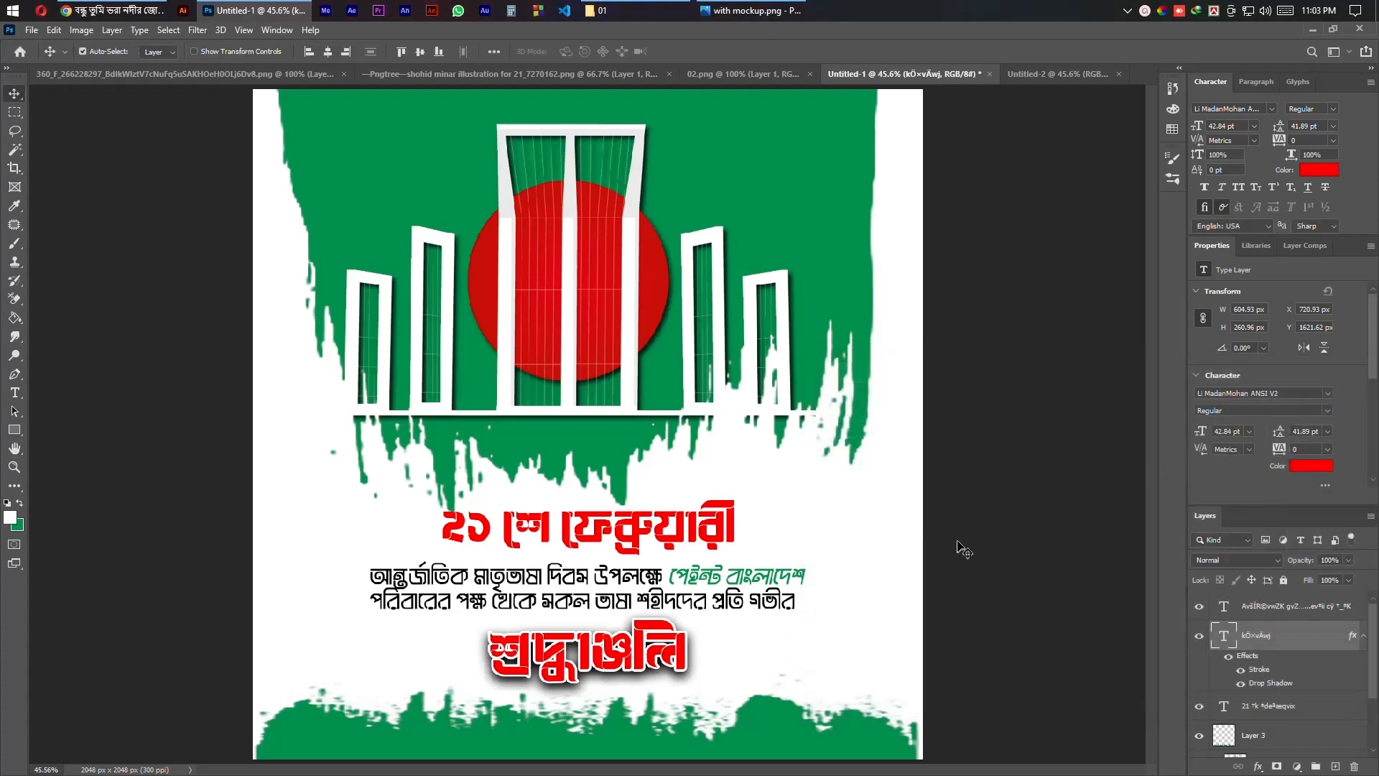